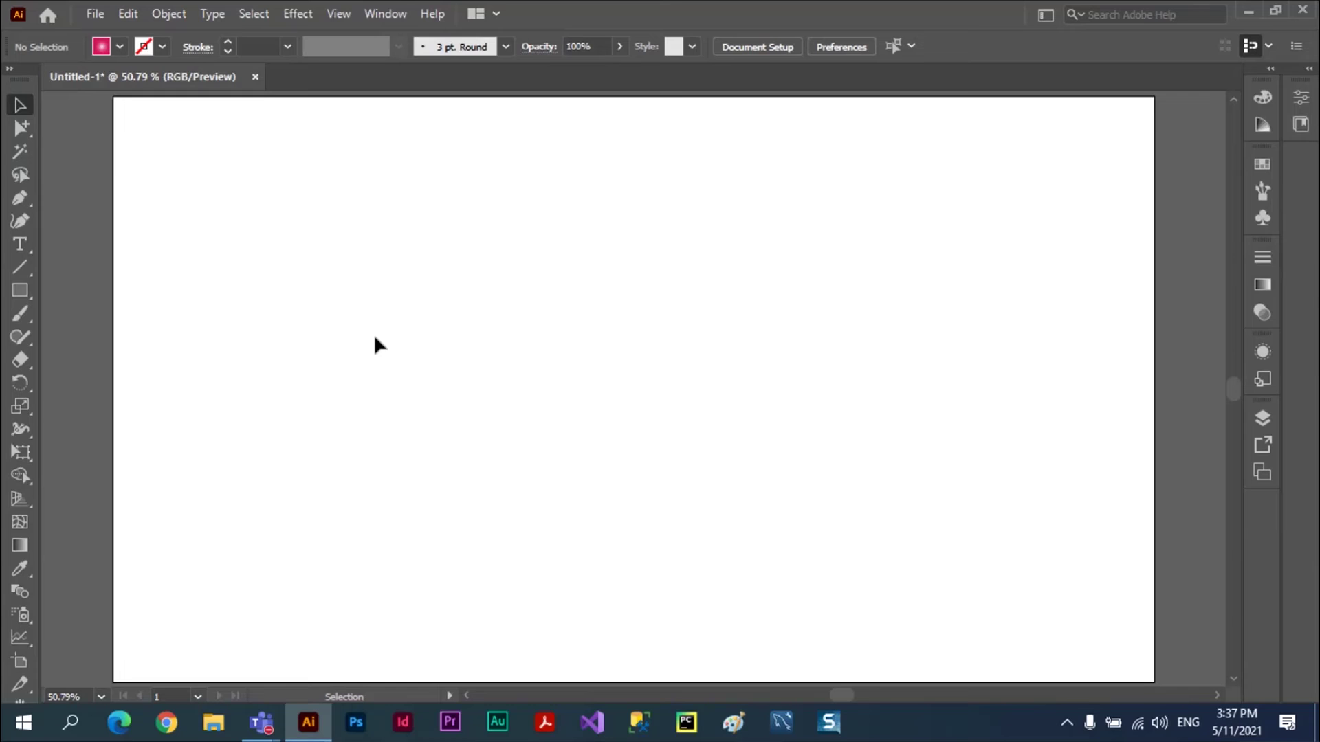
Show the Actions panel and move it to the right of the artboard.
{"action": "left_click", "coordinate": [387, 14]}
{"action": "left_click", "coordinate": [466, 209]}
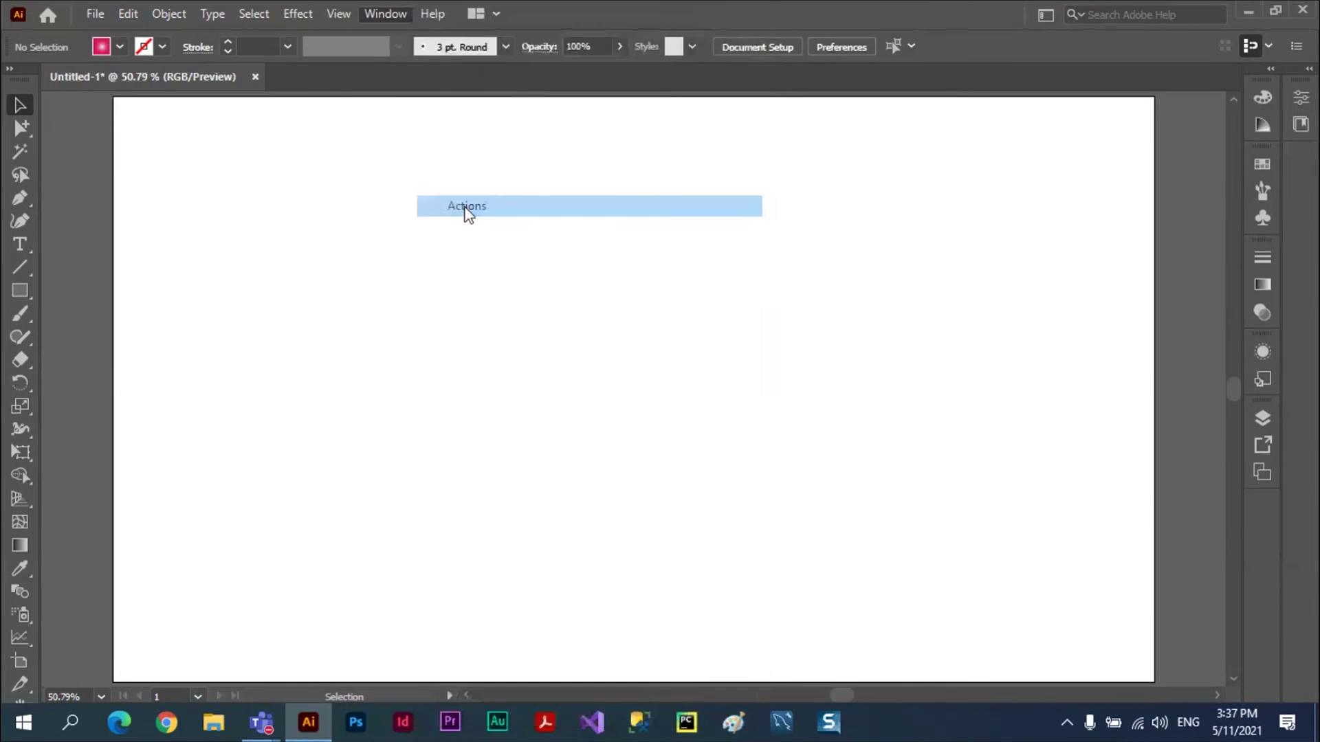
{"action": "left_click_drag", "start_coordinate": [839, 158], "coordinate": [1069, 145]}
Delete the old Set 1 from the Actions panel, confirming the removal.
{"action": "left_click", "coordinate": [976, 207]}
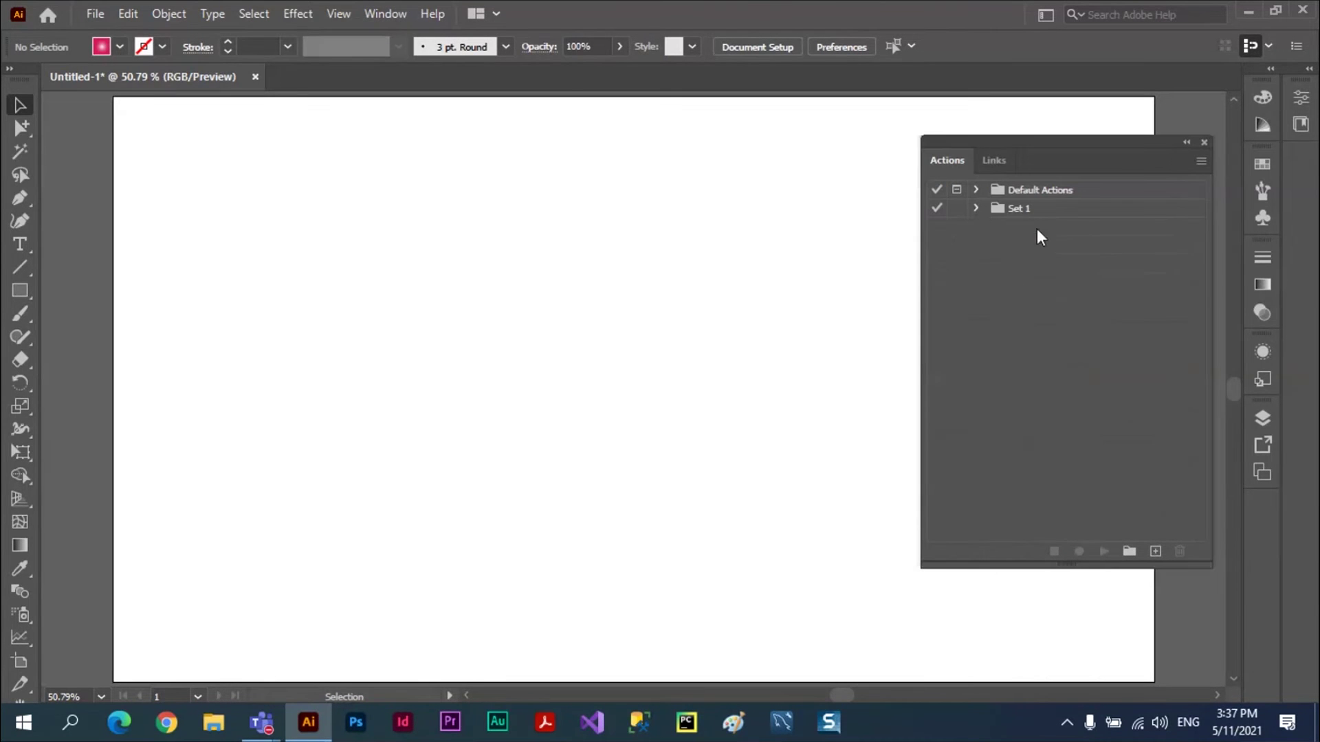
{"action": "left_click", "coordinate": [1018, 209]}
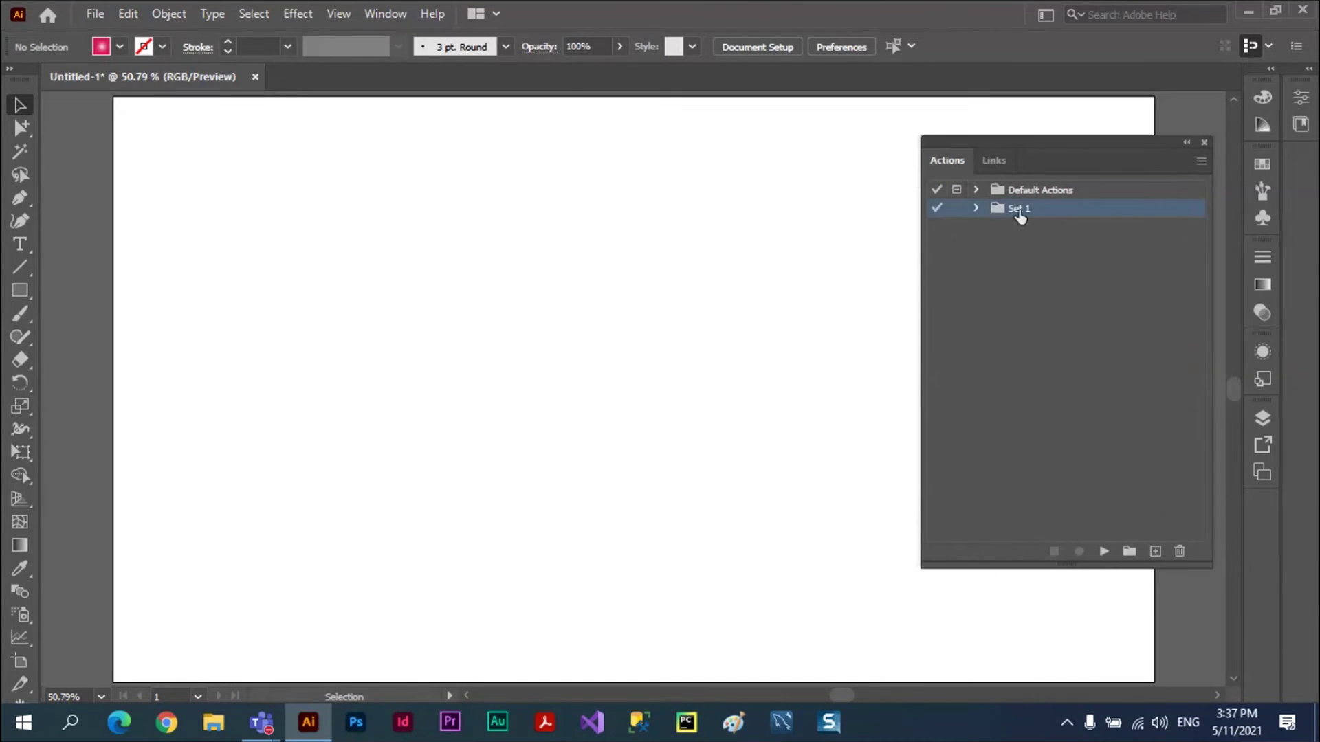
{"action": "left_click", "coordinate": [1180, 551]}
{"action": "left_click", "coordinate": [656, 383]}
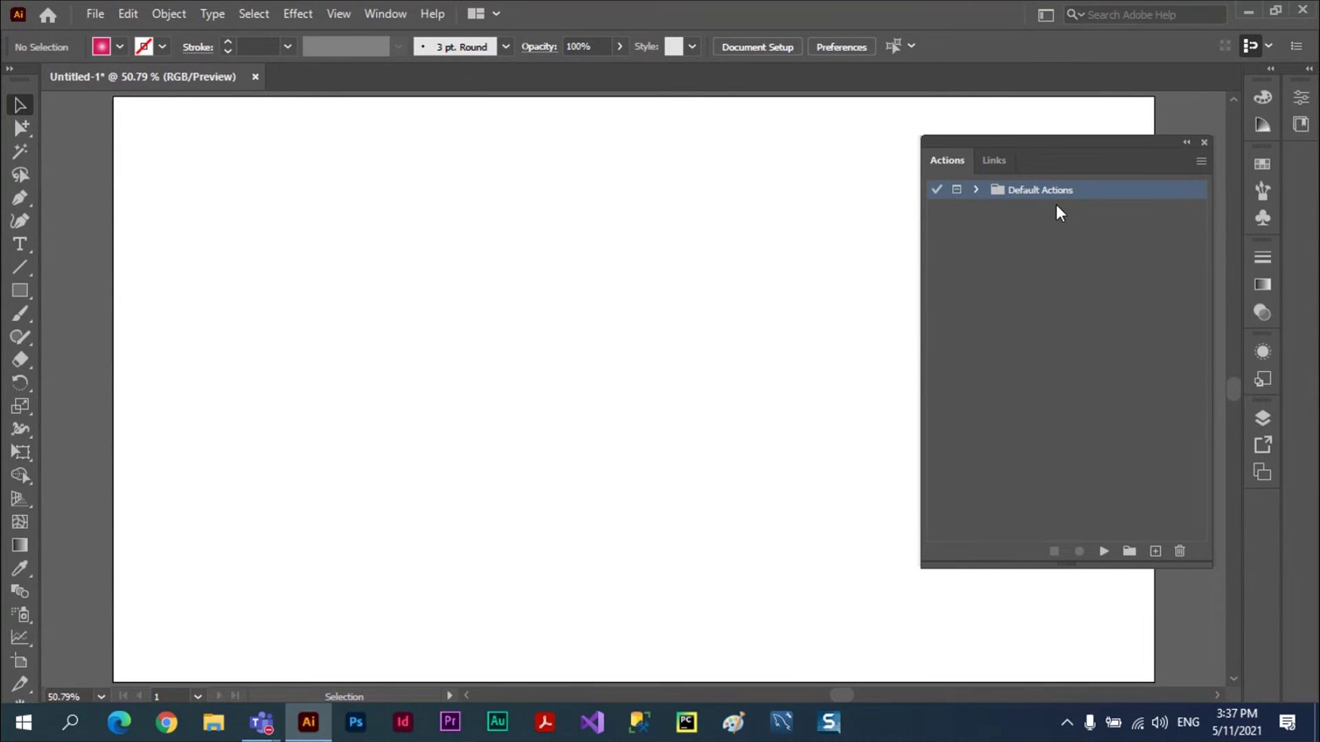
Expand Default Actions to look through its actions, then collapse it again.
{"action": "left_click", "coordinate": [976, 189]}
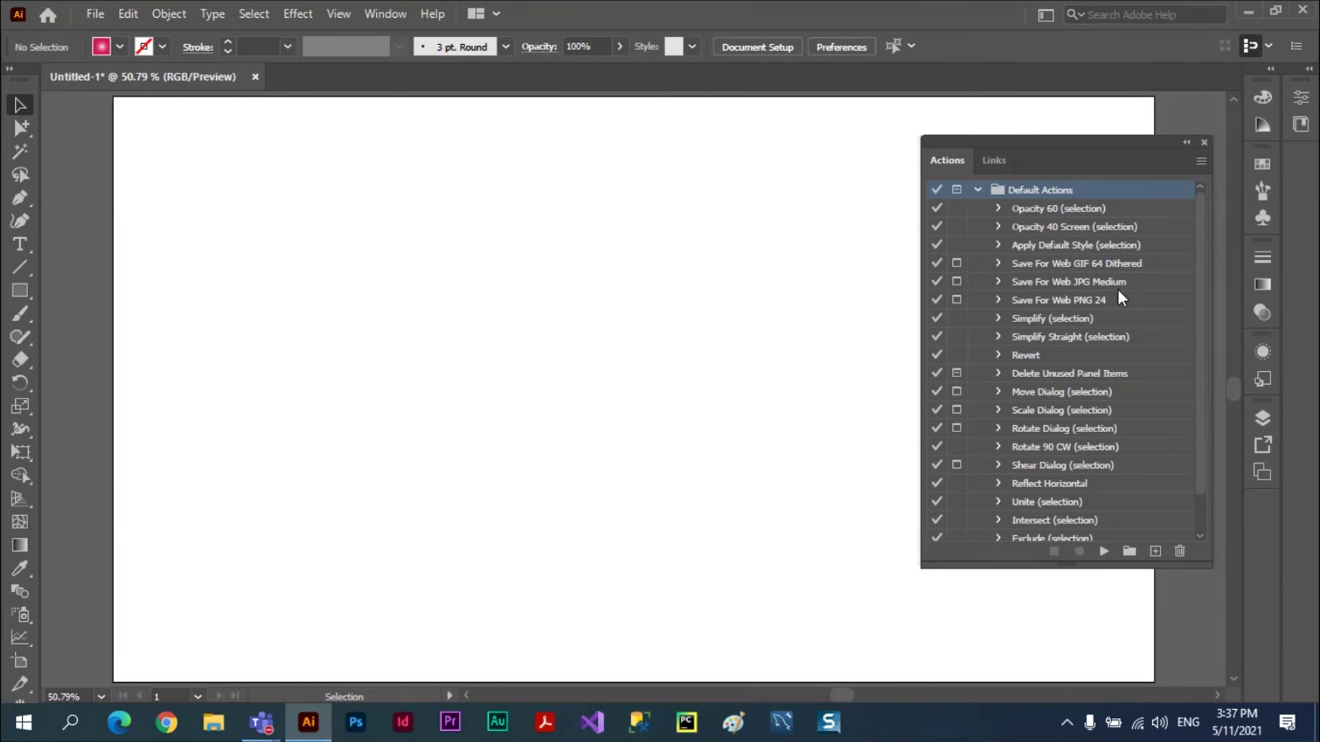
{"action": "left_click_drag", "start_coordinate": [1203, 271], "coordinate": [1213, 389]}
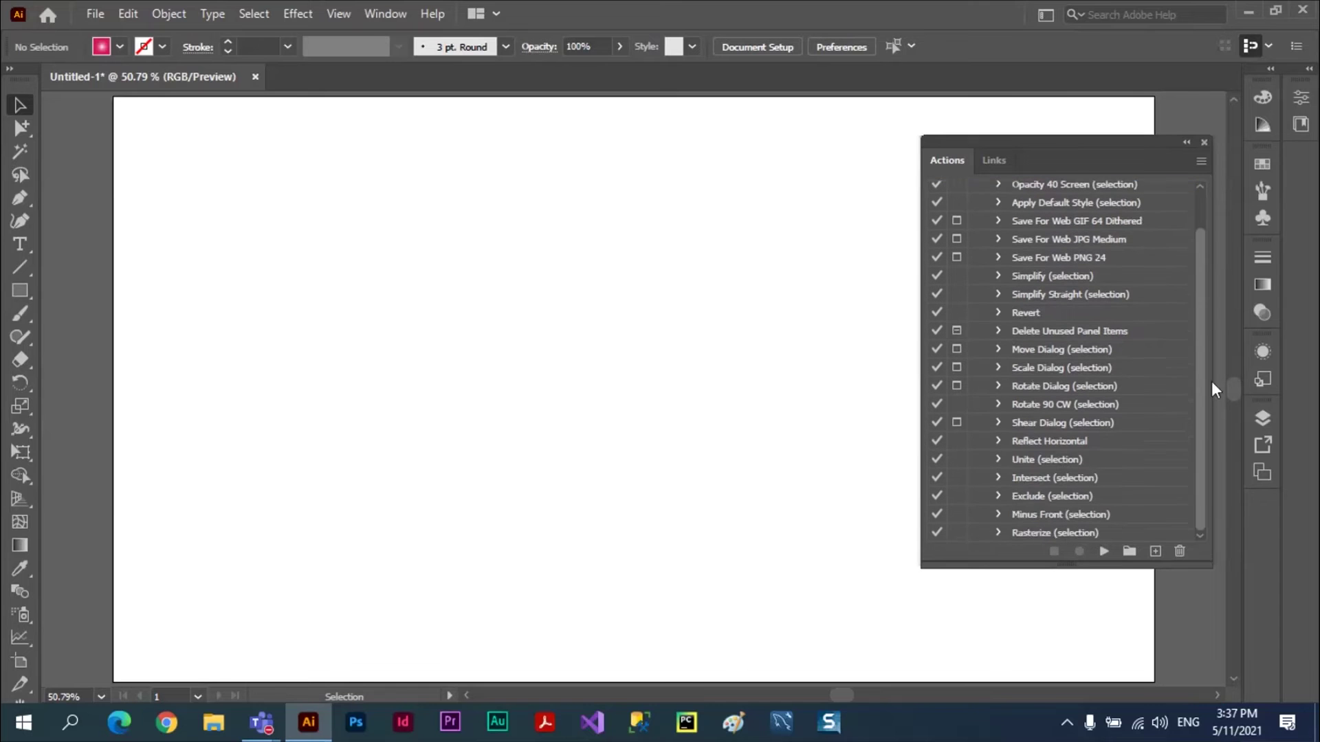
{"action": "scroll", "coordinate": [1208, 289], "scroll_direction": "up", "scroll_amount": 2}
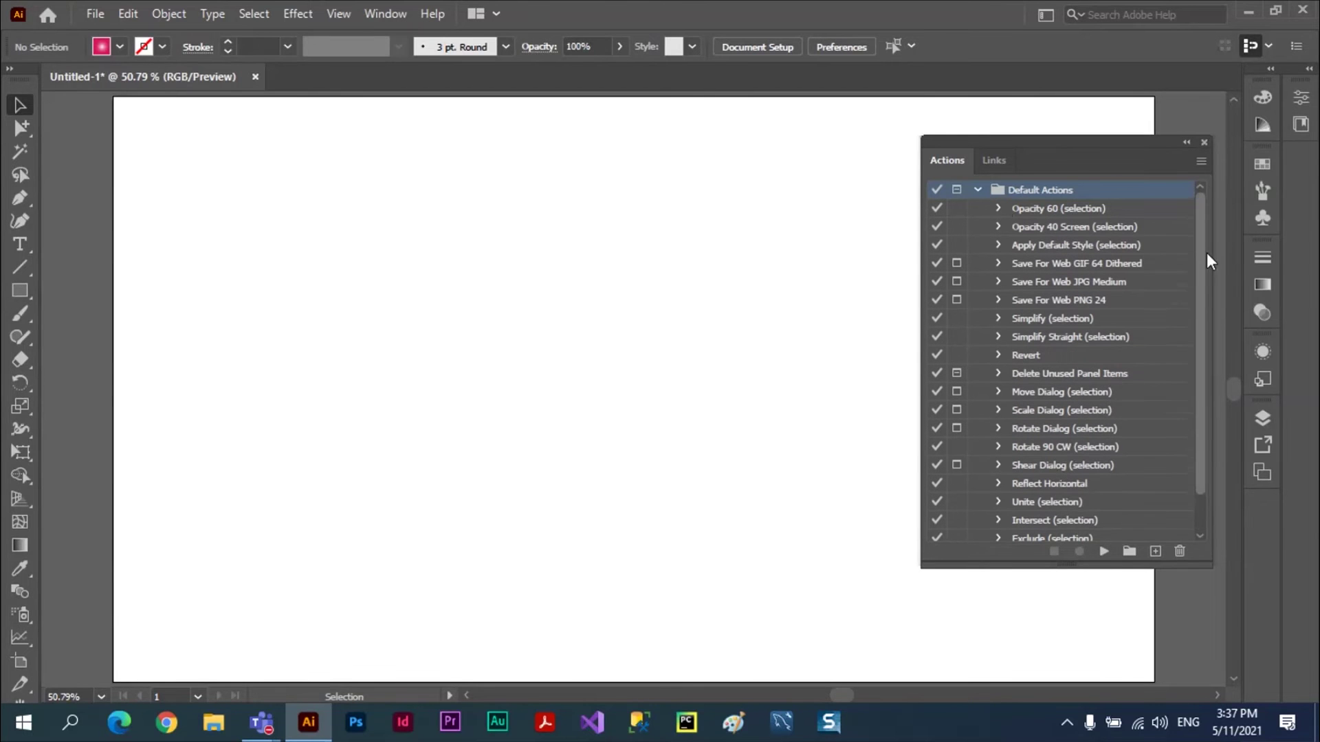
{"action": "left_click", "coordinate": [978, 190]}
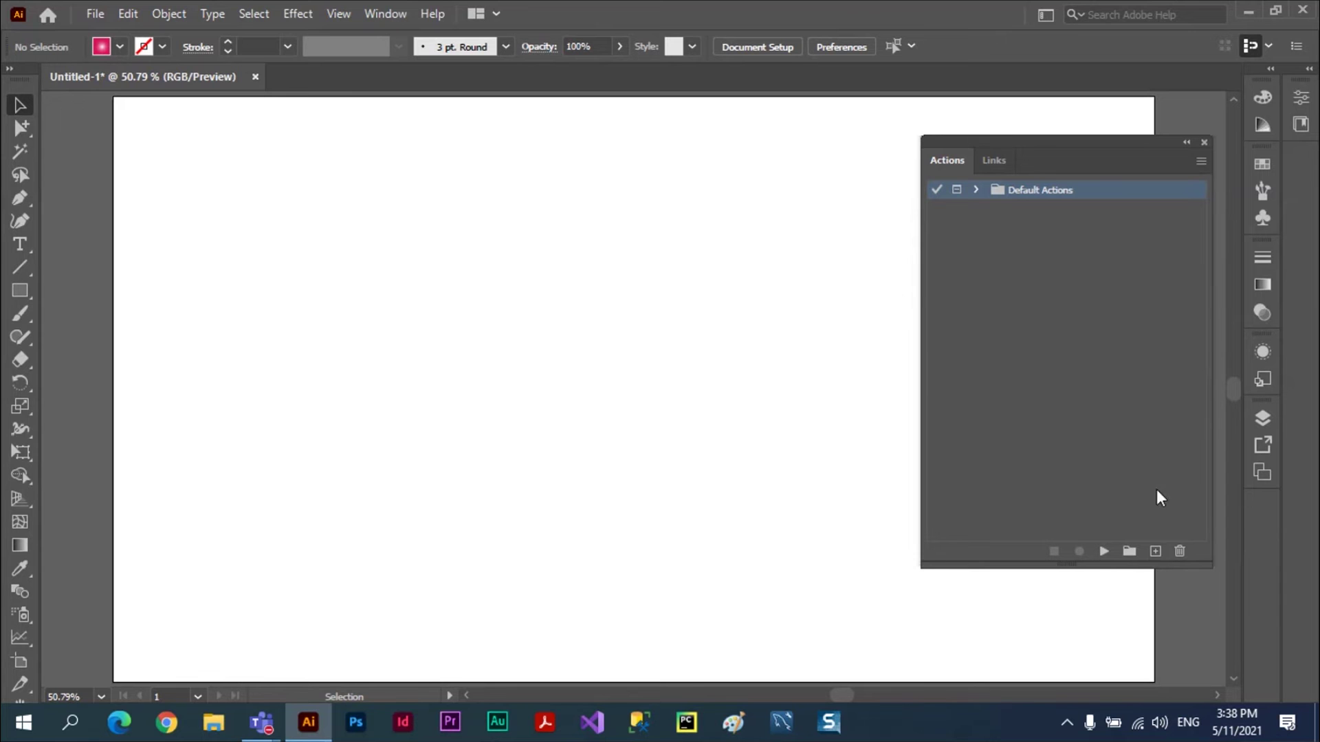
Create action set Set 2 and a new action 'backgroud repeat' inside it.
{"action": "left_click", "coordinate": [1128, 552]}
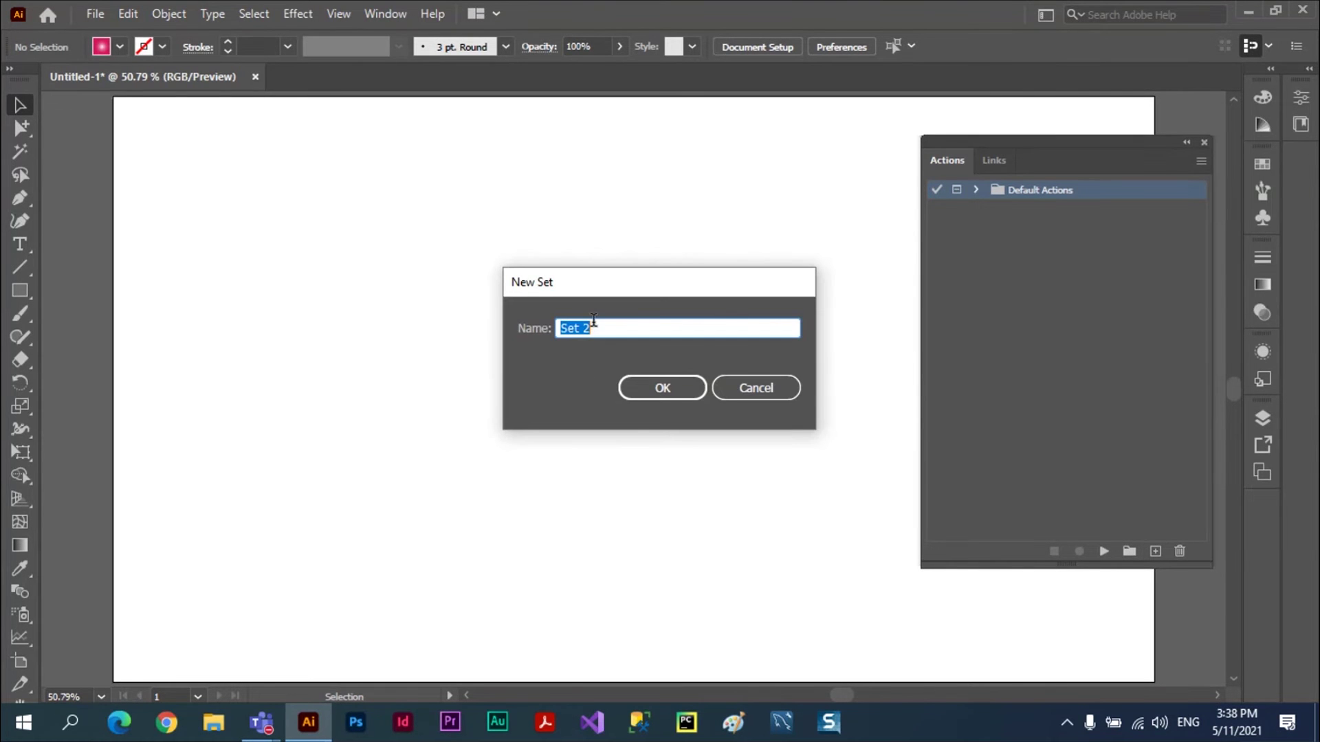
{"action": "left_click", "coordinate": [658, 387]}
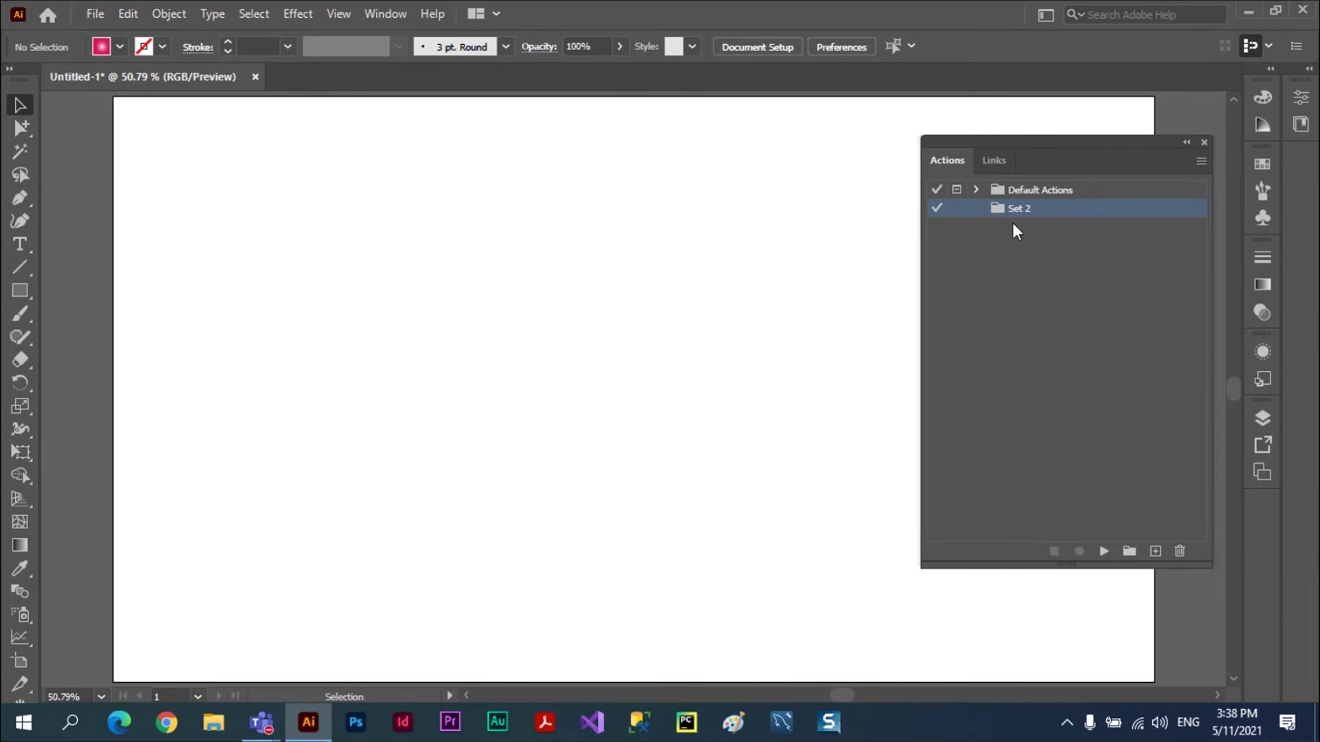
{"action": "left_click", "coordinate": [1155, 551]}
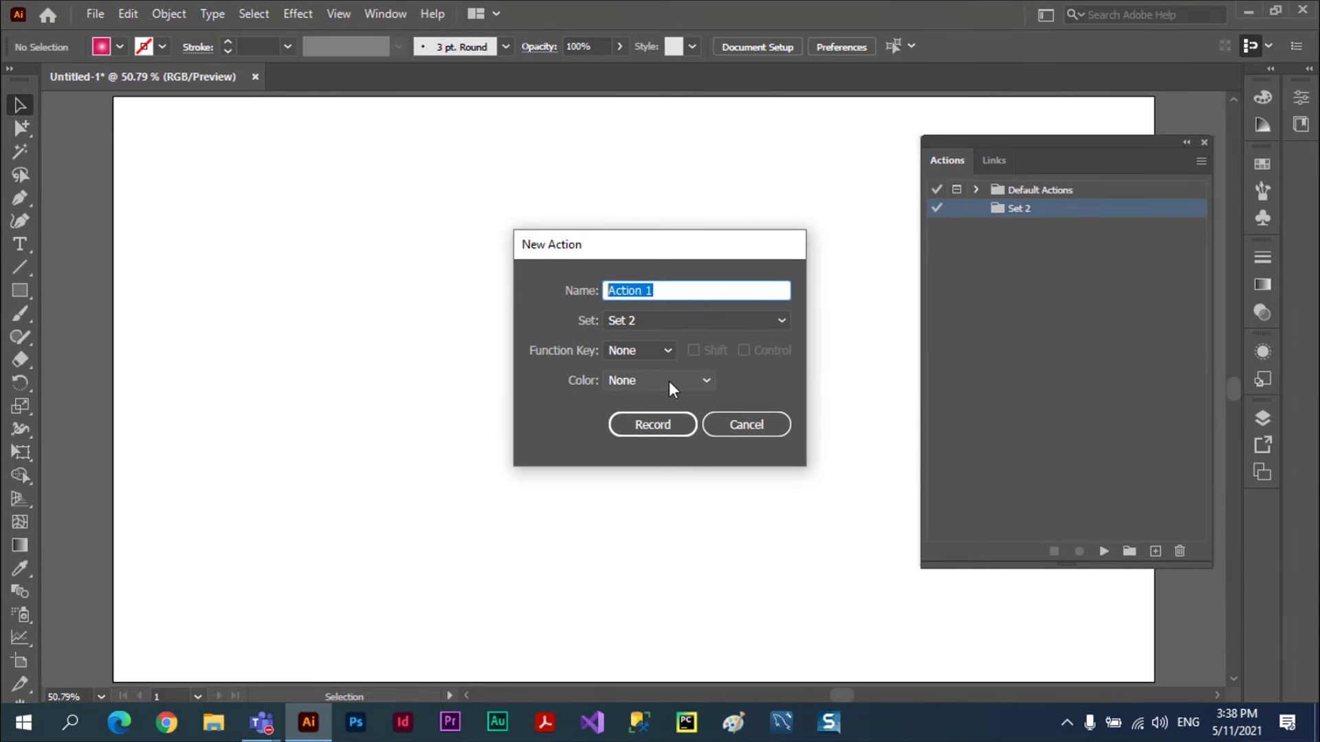
{"action": "type", "text": "back"}
{"action": "type", "text": "groud re"}
{"action": "type", "text": "peat"}
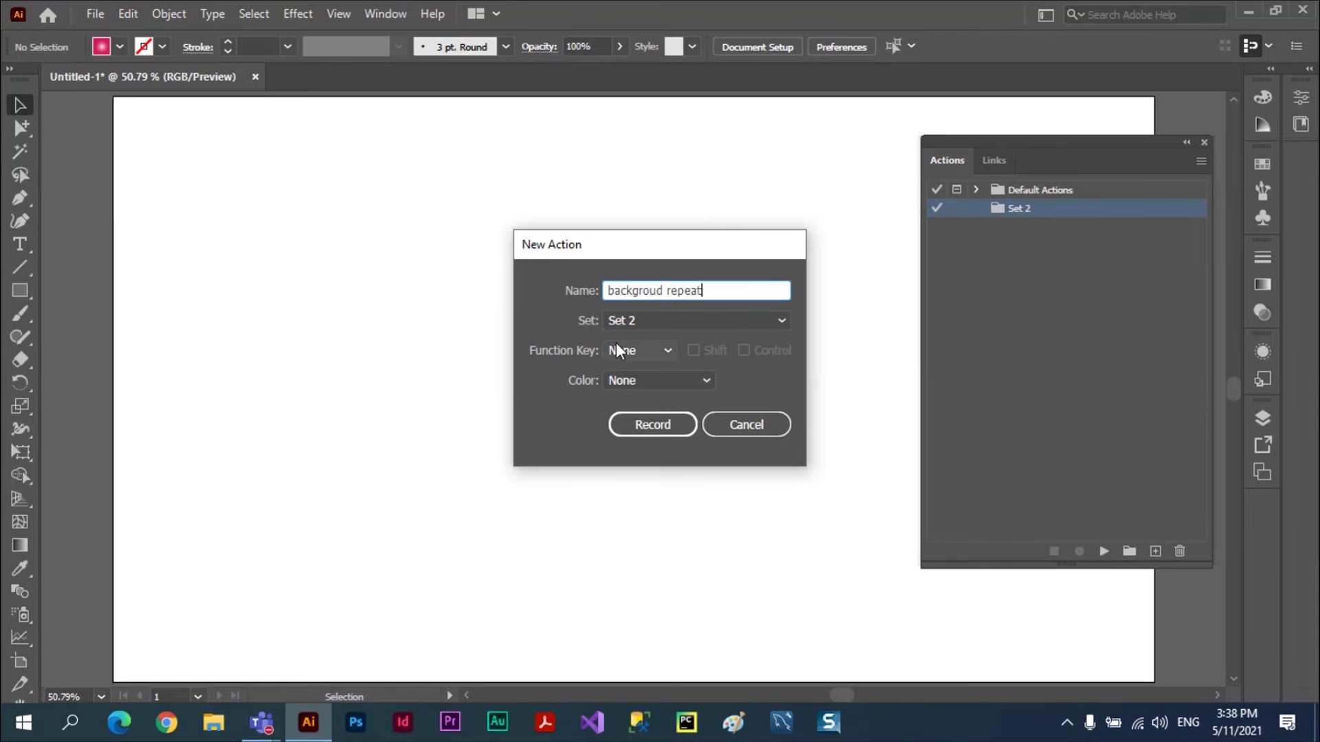
{"action": "left_click", "coordinate": [779, 323]}
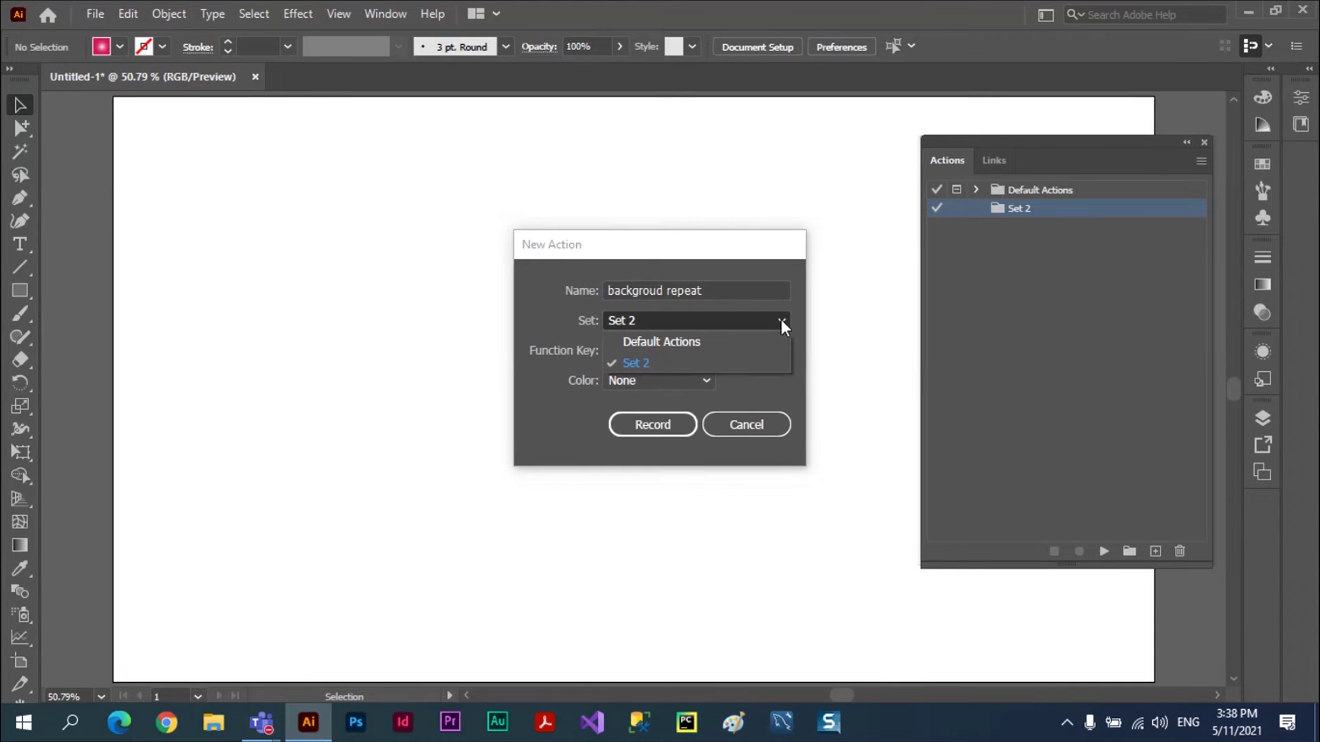
{"action": "left_click", "coordinate": [637, 360]}
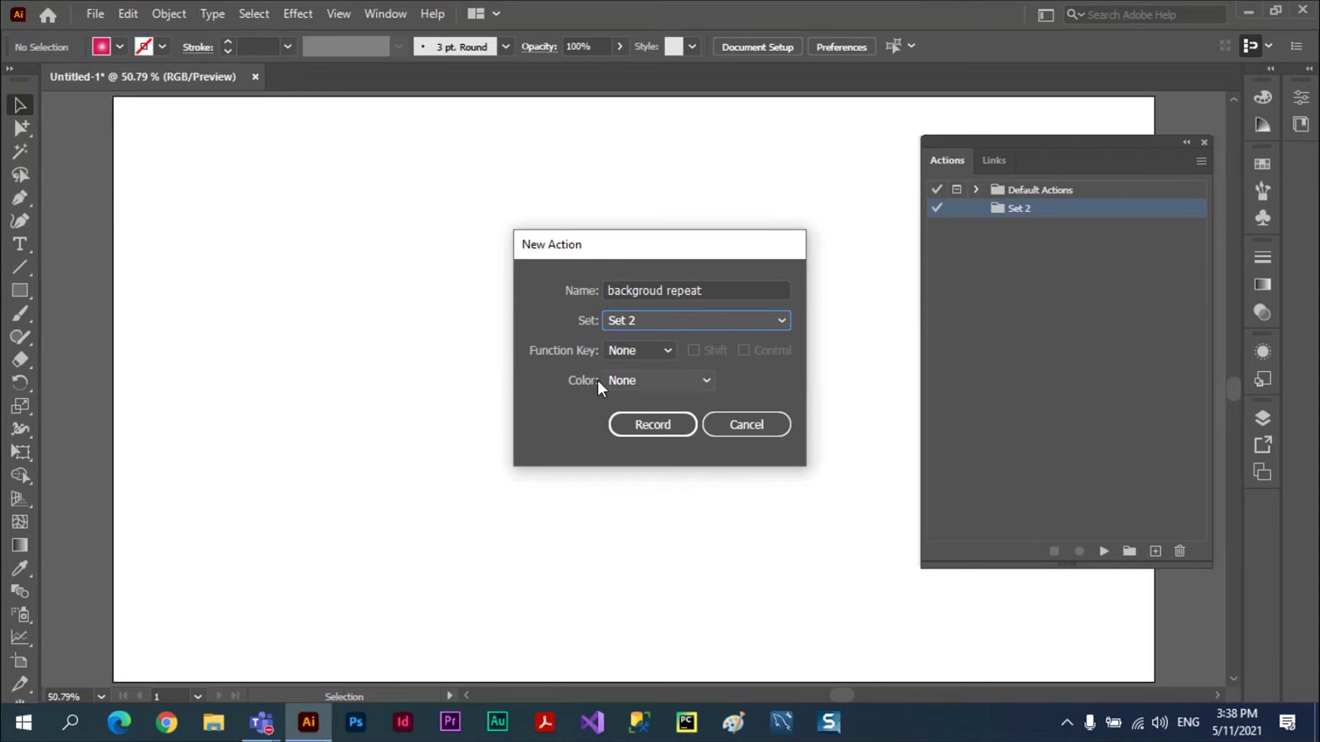
Give the action shortcut F10 with Shift and Control and colour Red, then start recording.
{"action": "left_click", "coordinate": [666, 351]}
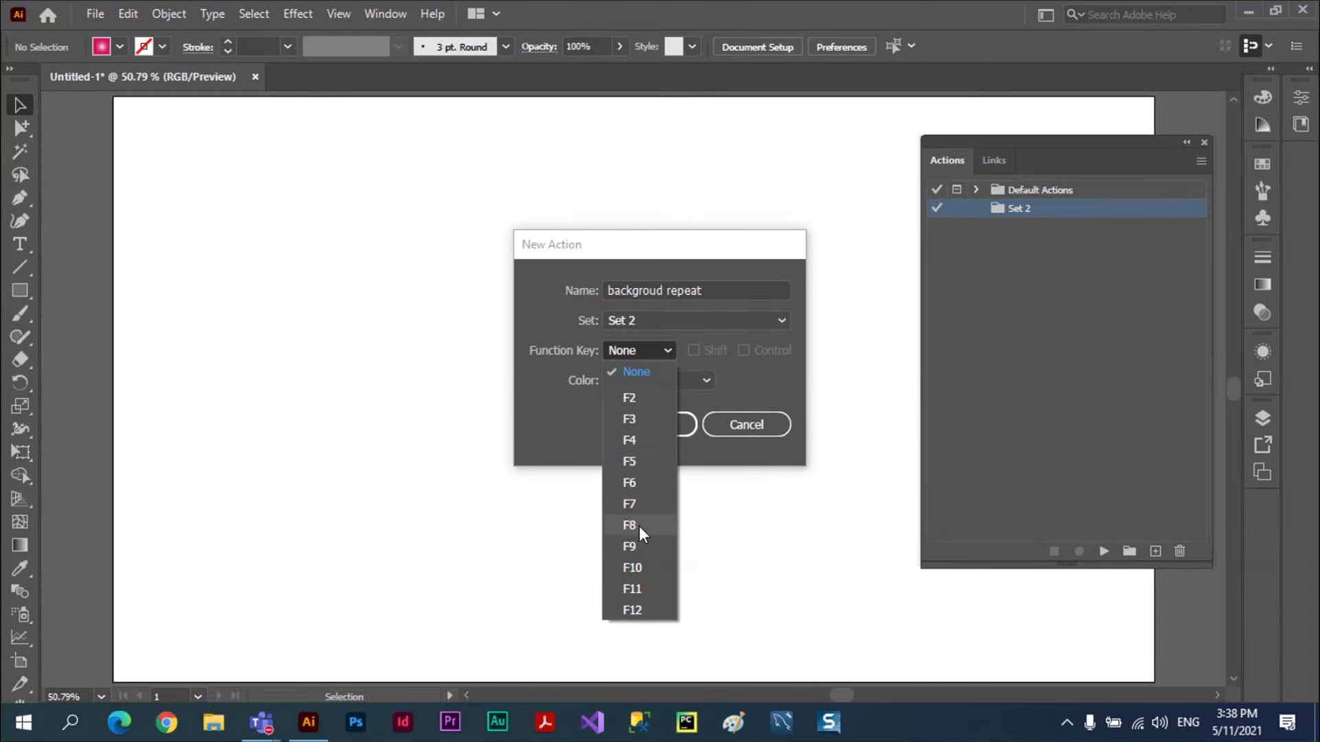
{"action": "left_click", "coordinate": [629, 569]}
{"action": "left_click", "coordinate": [696, 350]}
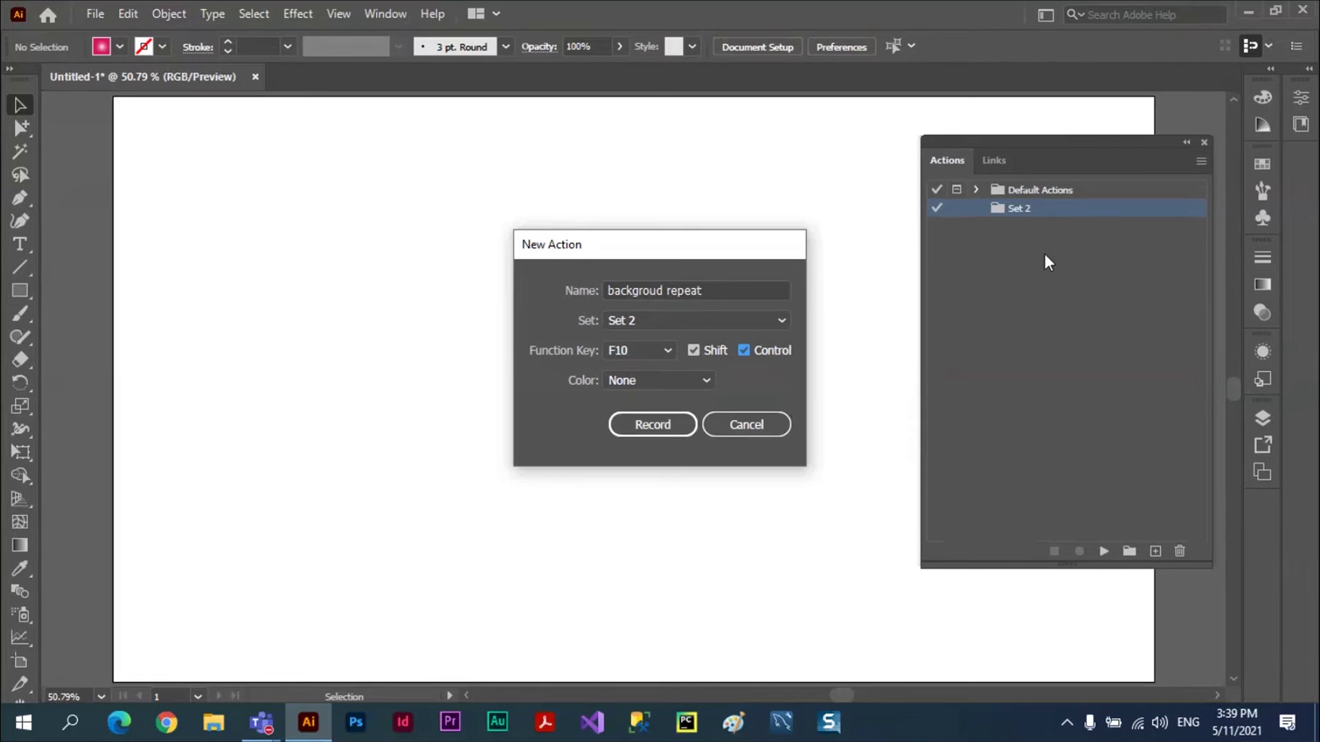
{"action": "left_click", "coordinate": [706, 381]}
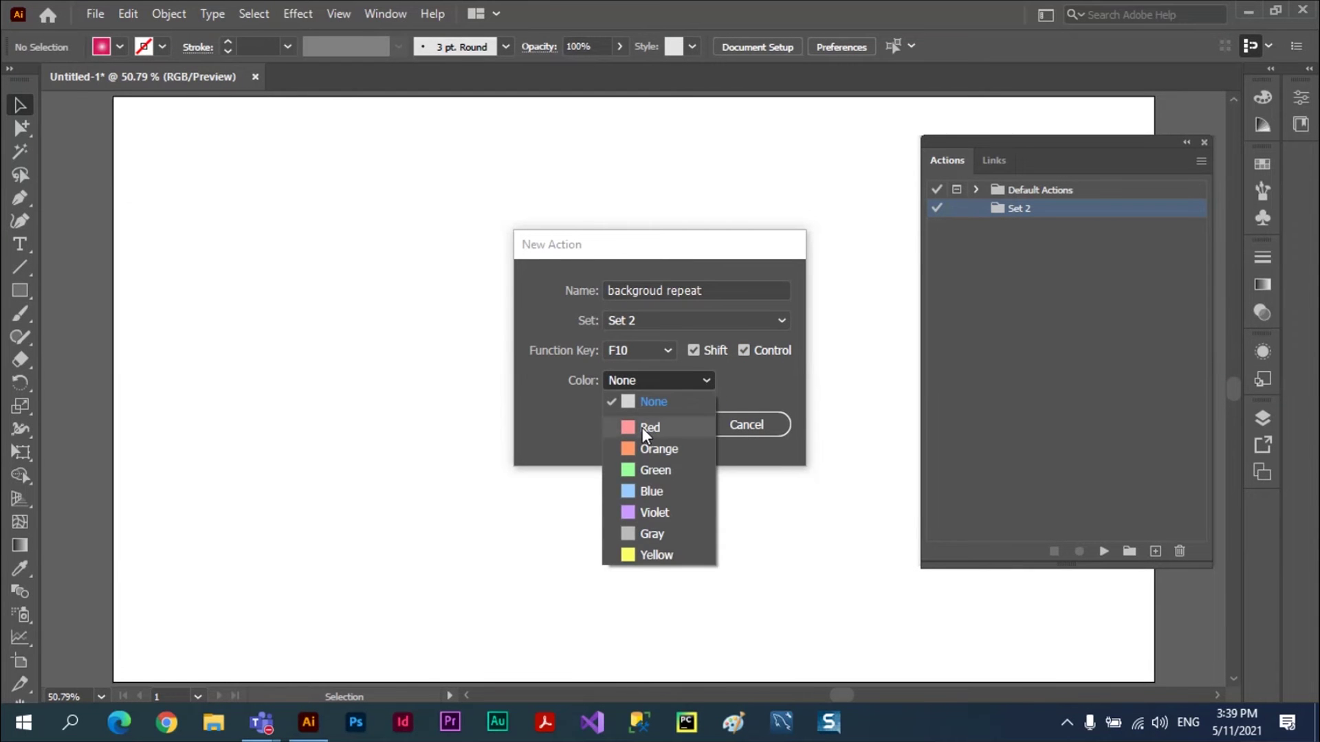
{"action": "left_click", "coordinate": [642, 428]}
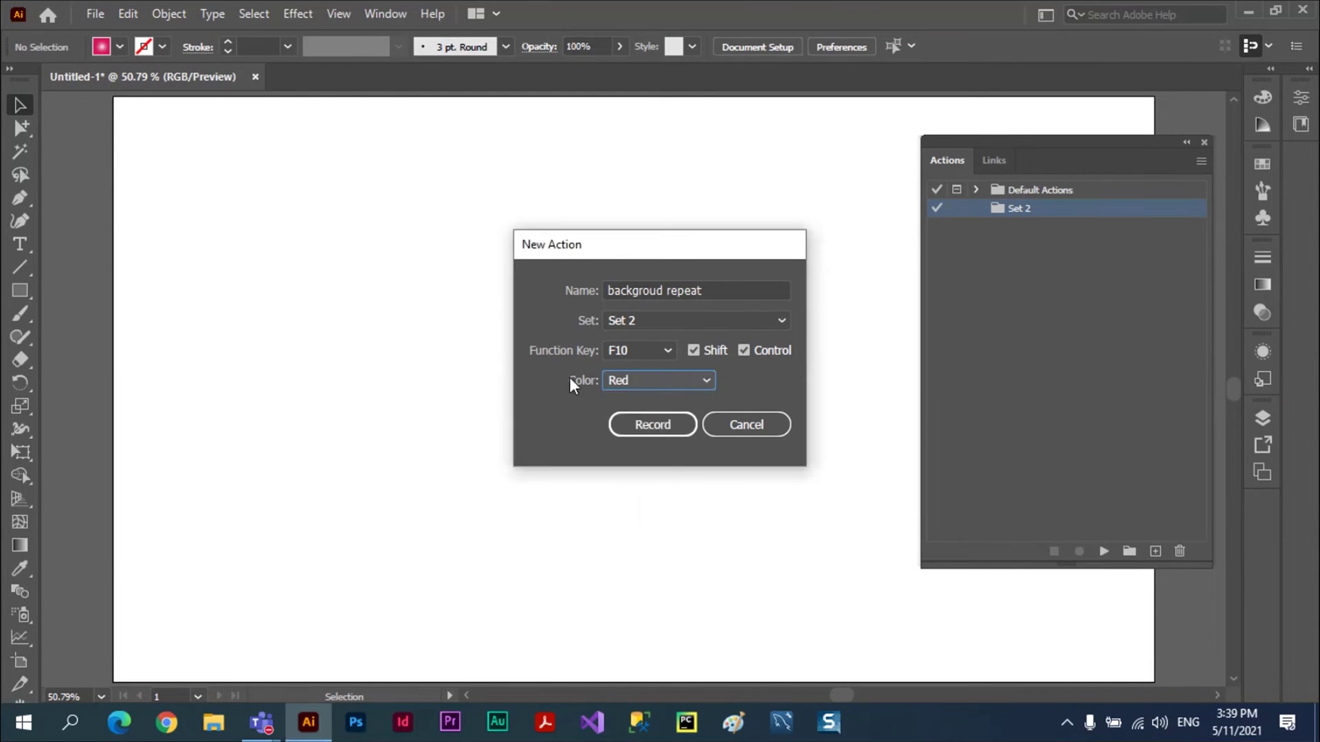
{"action": "left_click", "coordinate": [649, 426]}
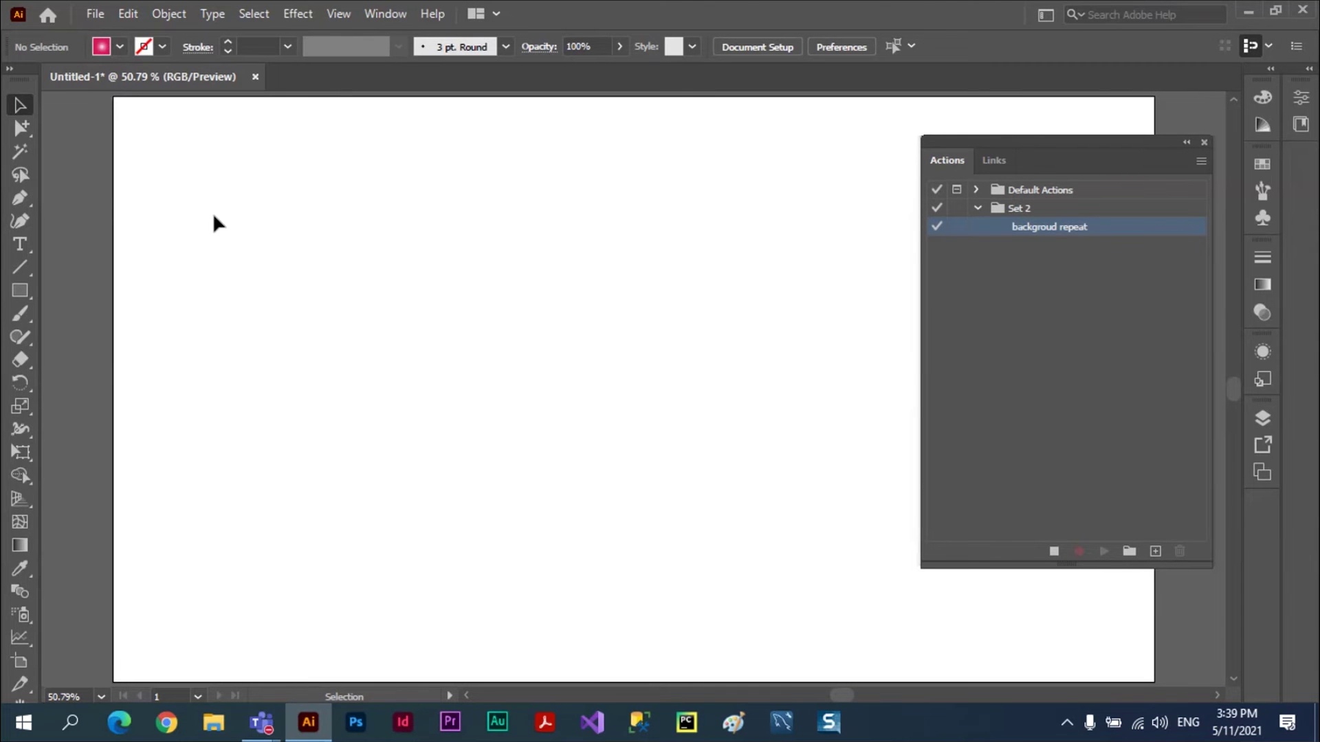
Draw a small 6-sided polygon (radius 17.53 pt) near the artboard's top-left corner.
{"action": "left_click", "coordinate": [22, 290]}
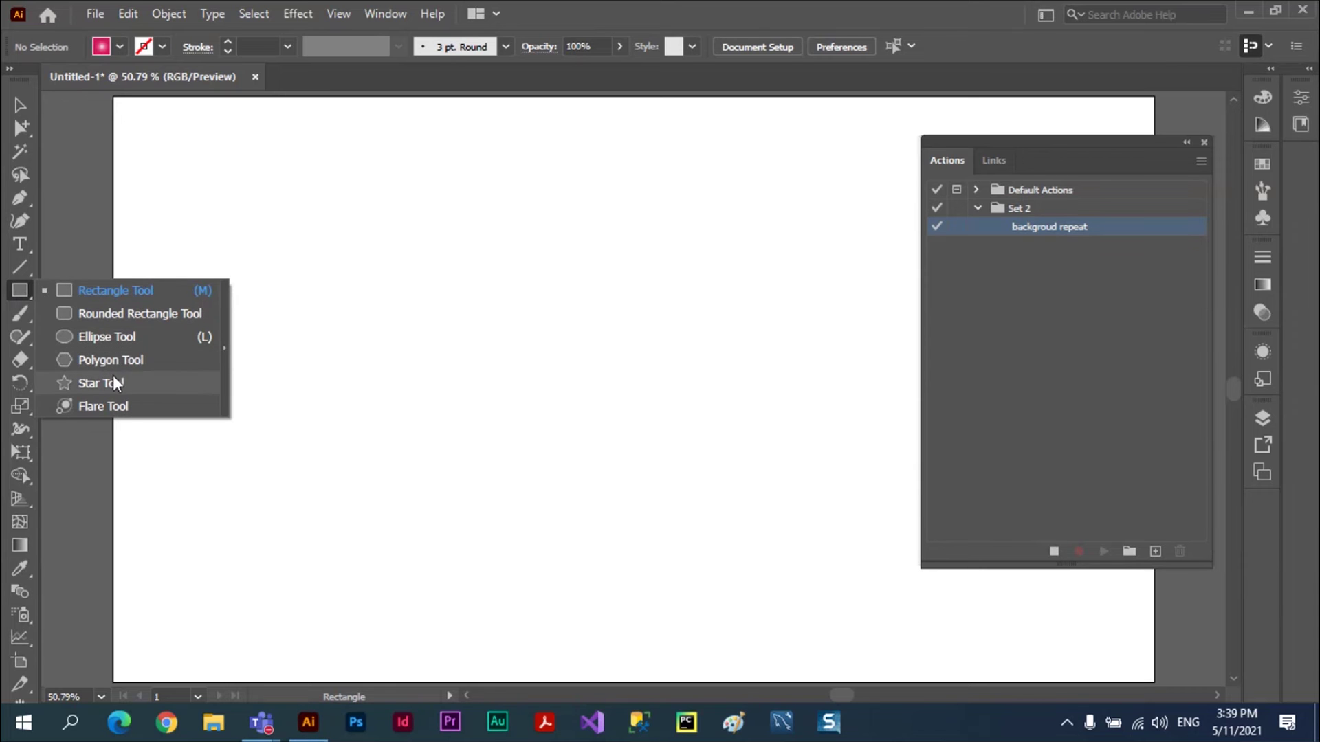
{"action": "left_click", "coordinate": [100, 361]}
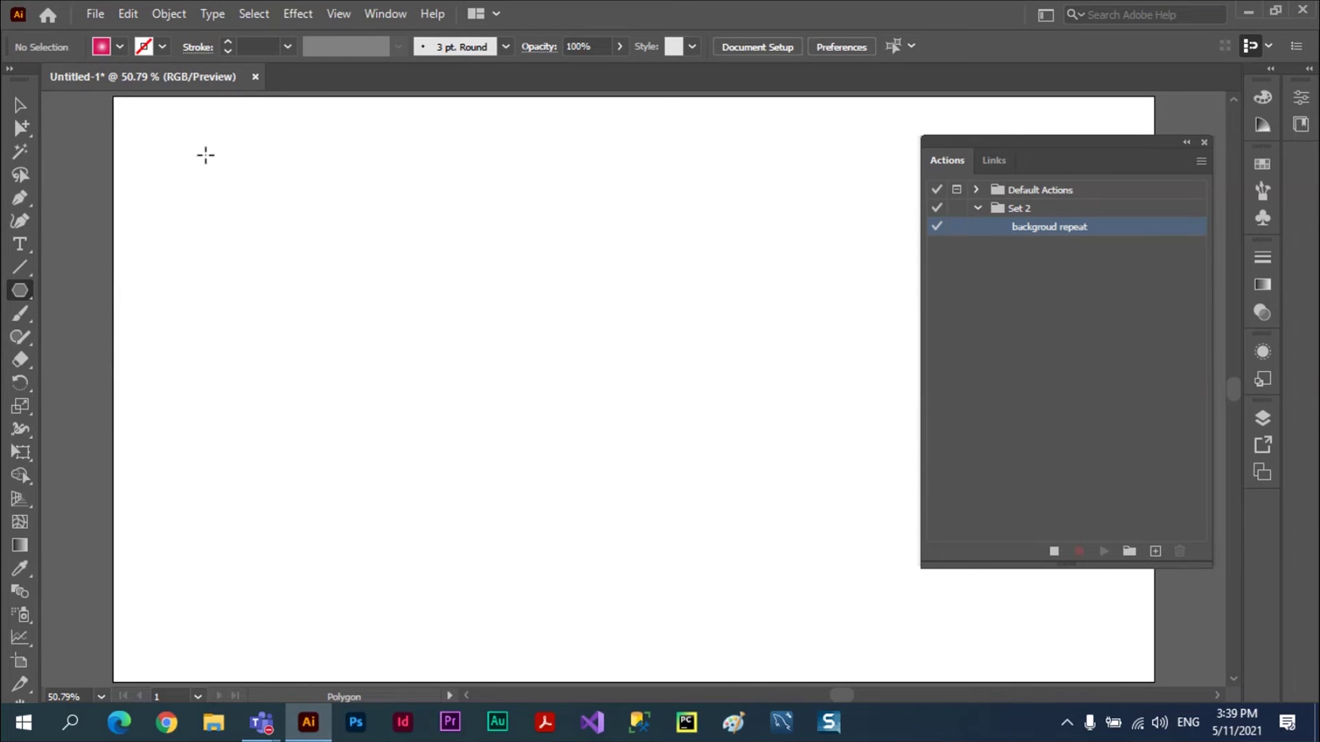
{"action": "left_click_drag", "start_coordinate": [204, 154], "coordinate": [206, 172]}
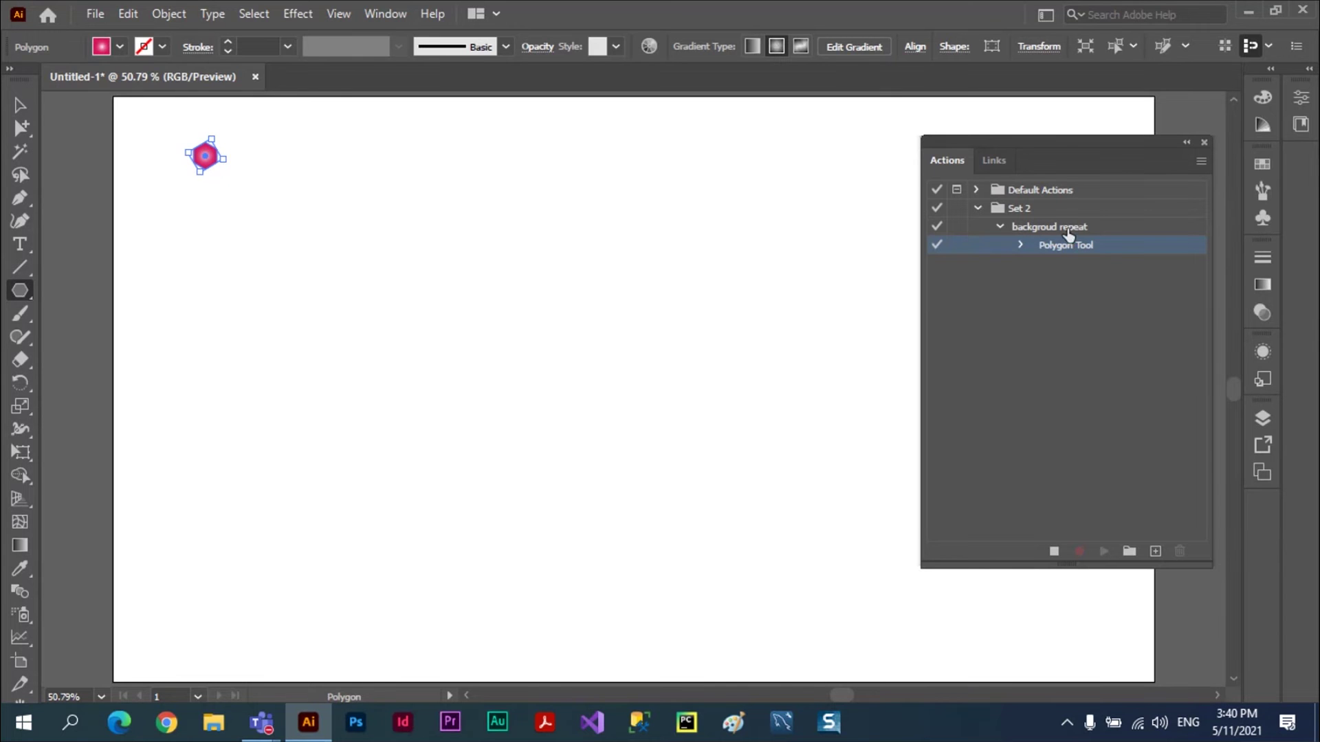
{"action": "left_click", "coordinate": [1021, 245]}
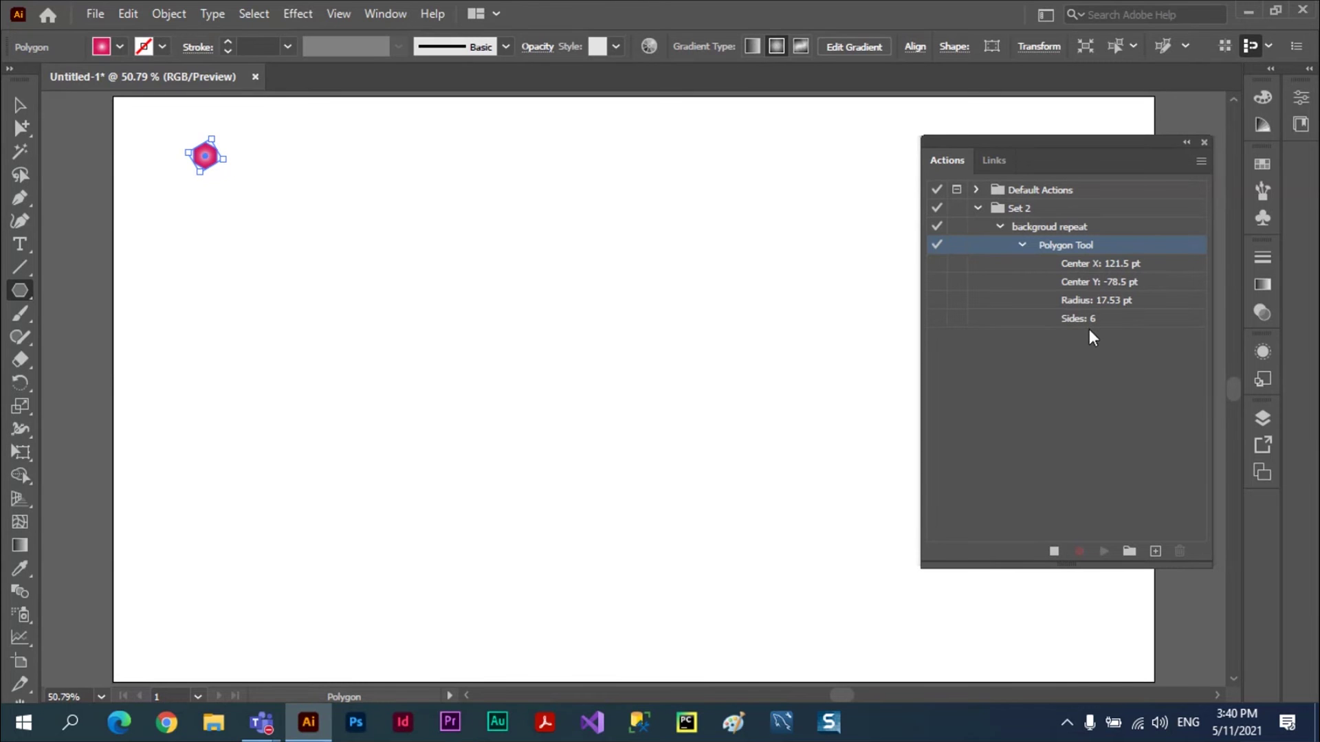
{"action": "left_click", "coordinate": [1022, 246]}
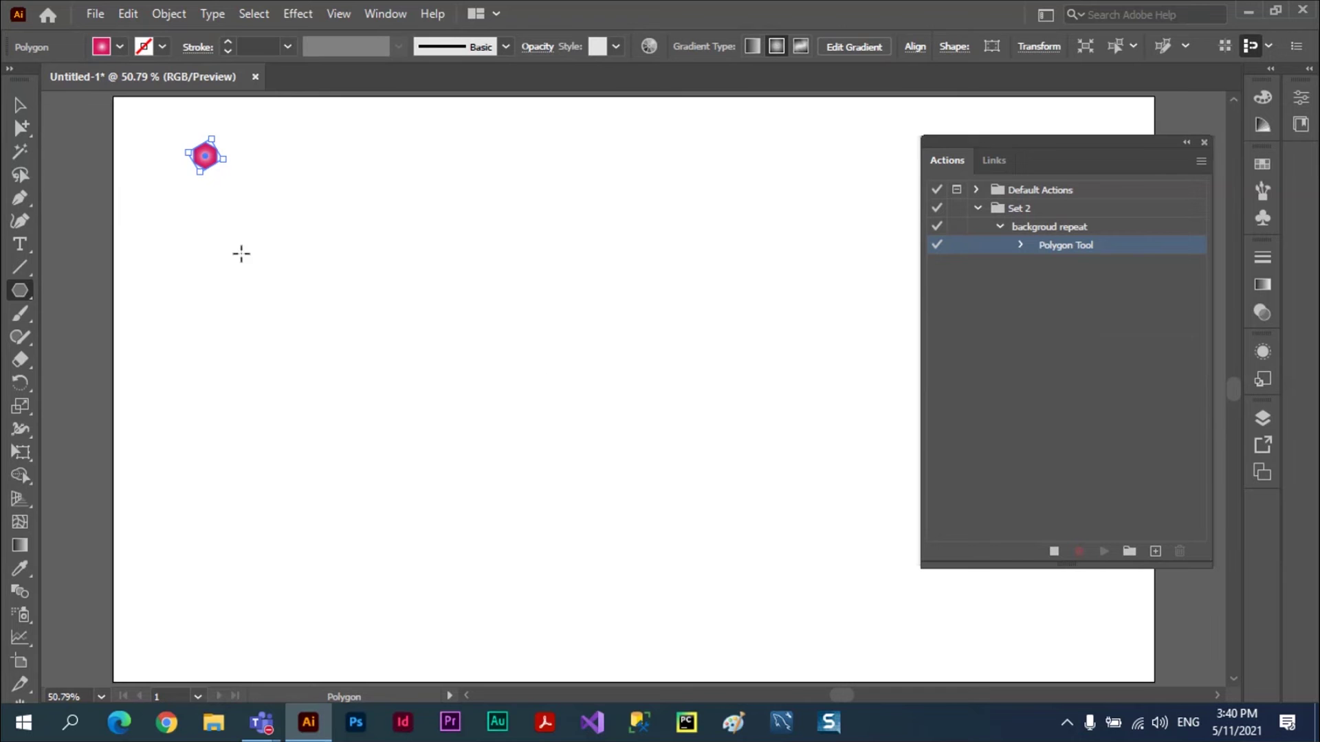
{"action": "left_click", "coordinate": [21, 106]}
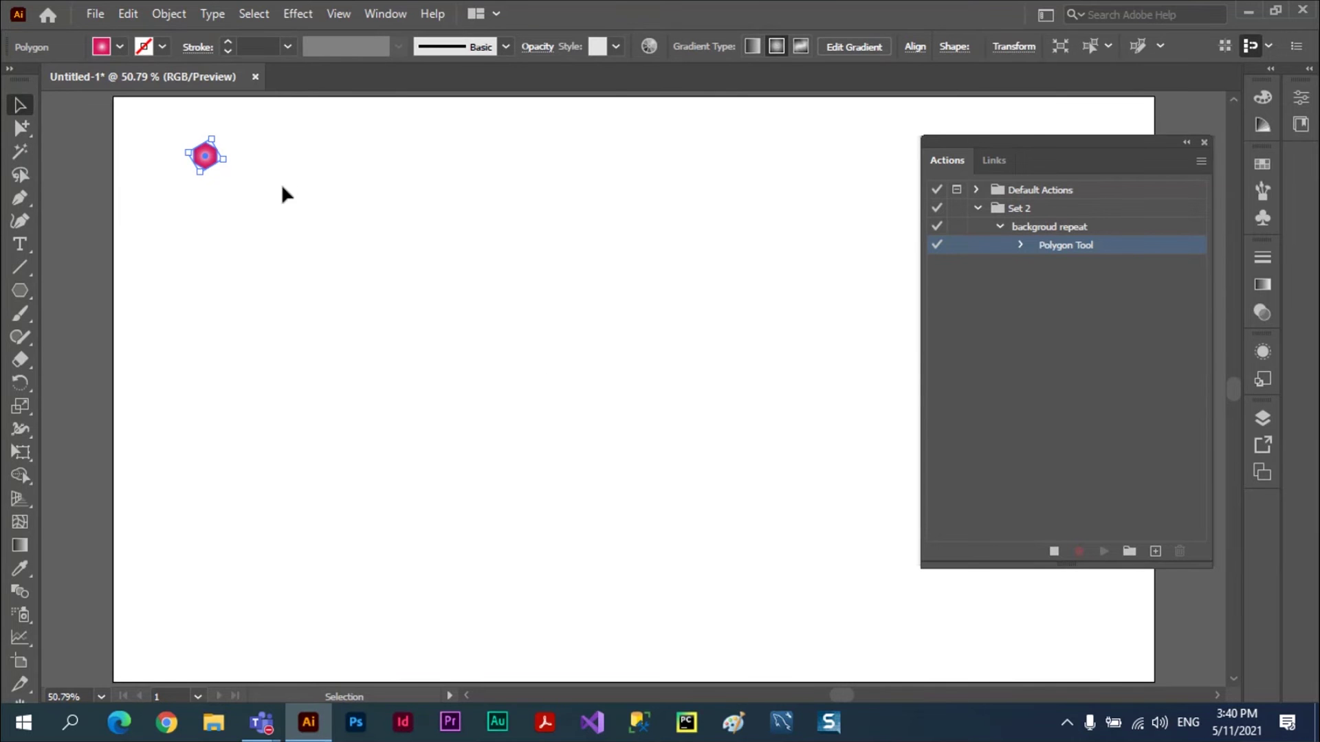
Enlarge the gradient hexagon to about 35 by 41 and reselect it.
{"action": "left_click", "coordinate": [299, 188]}
{"action": "left_click", "coordinate": [211, 162]}
{"action": "left_click_drag", "start_coordinate": [222, 160], "coordinate": [262, 186]}
{"action": "left_click", "coordinate": [311, 175]}
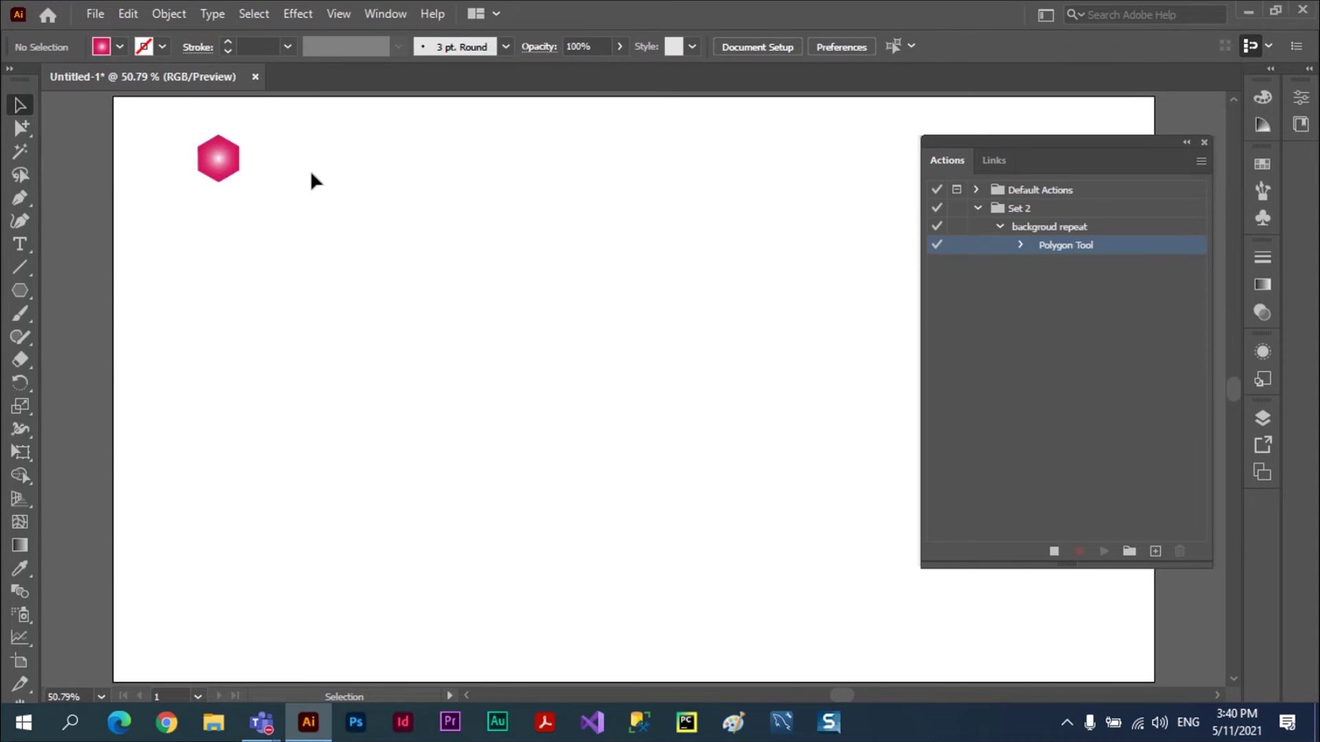
{"action": "left_click", "coordinate": [230, 168]}
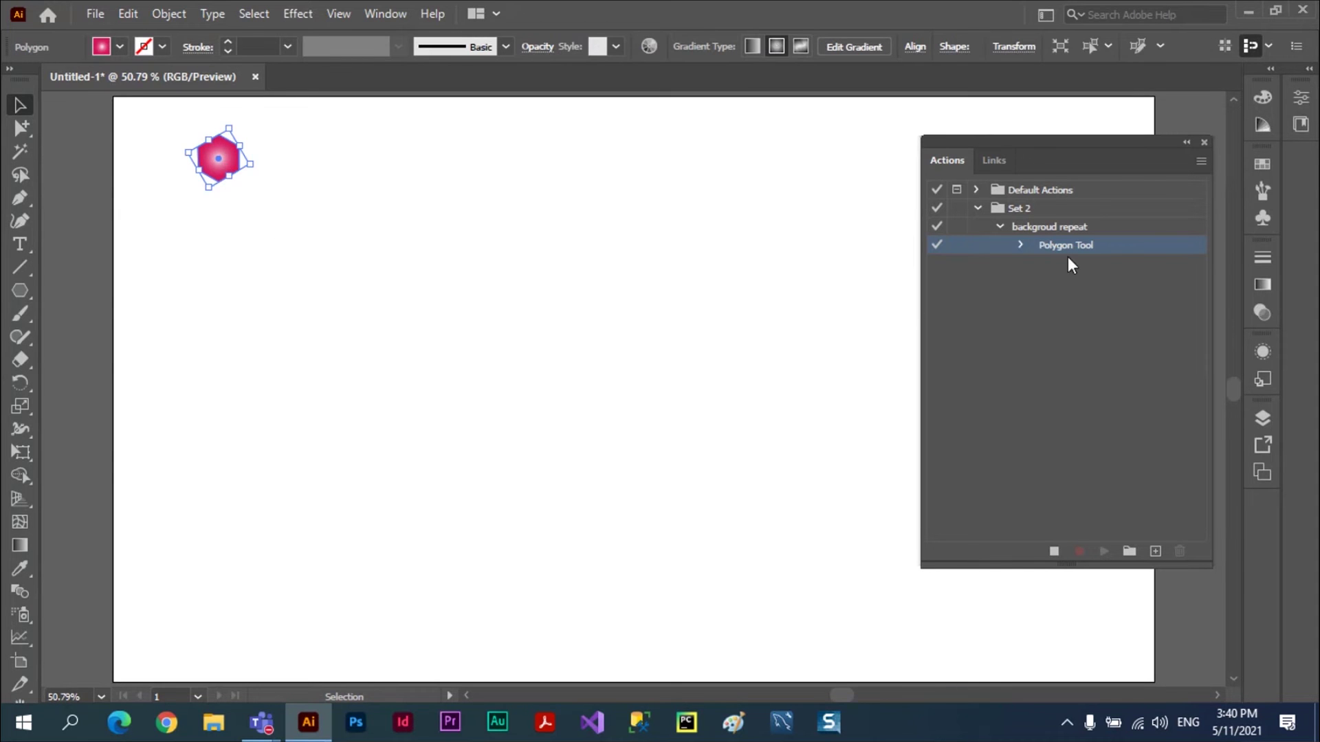
Alt-drag a copy of the hexagon 95 px to its right.
{"action": "left_click", "coordinate": [1021, 245]}
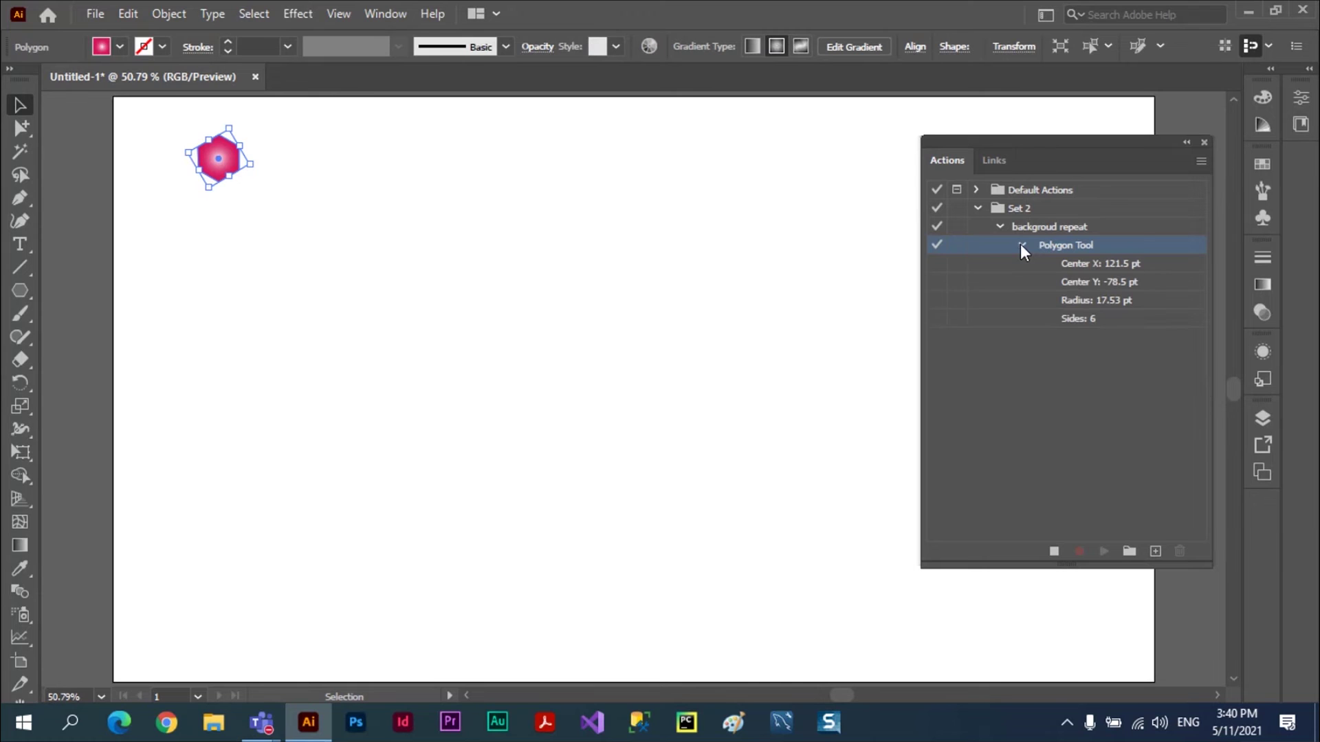
{"action": "left_click", "coordinate": [1022, 246]}
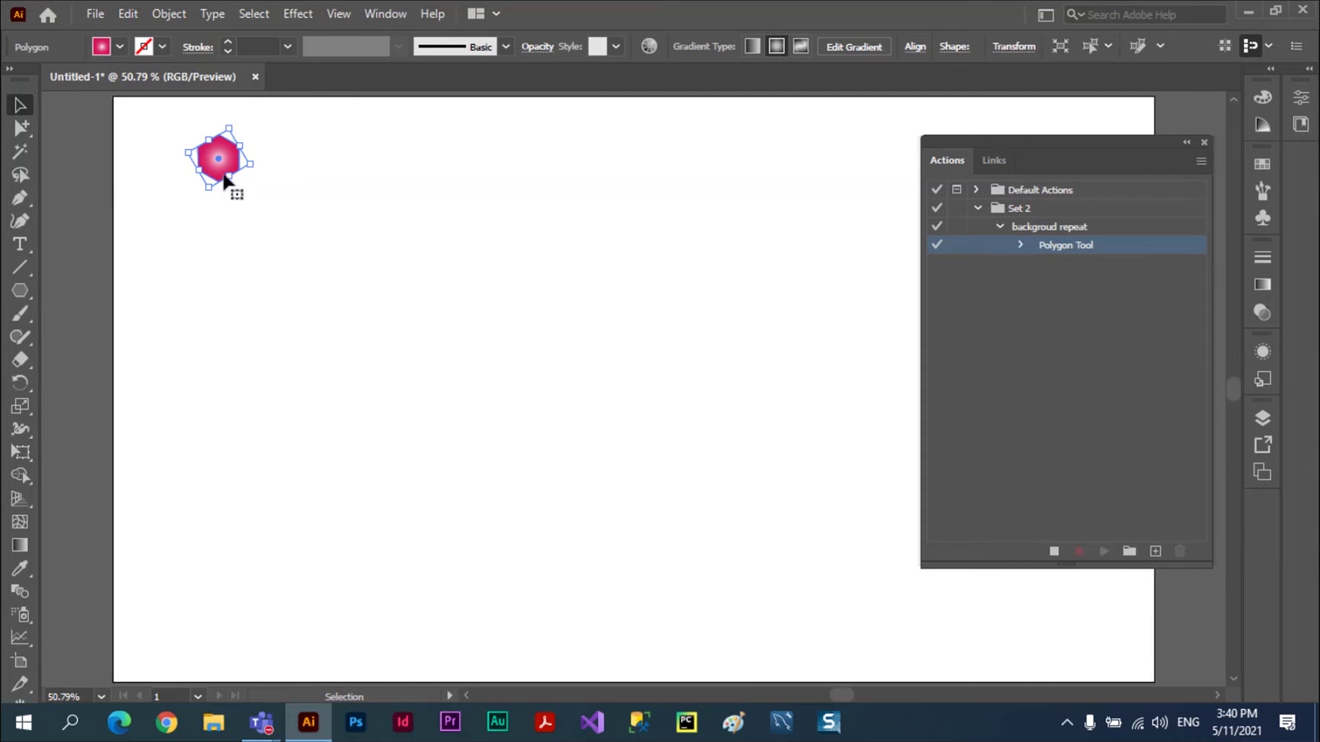
{"action": "key", "text": "alt"}
{"action": "left_click_drag", "start_coordinate": [235, 168], "coordinate": [308, 168]}
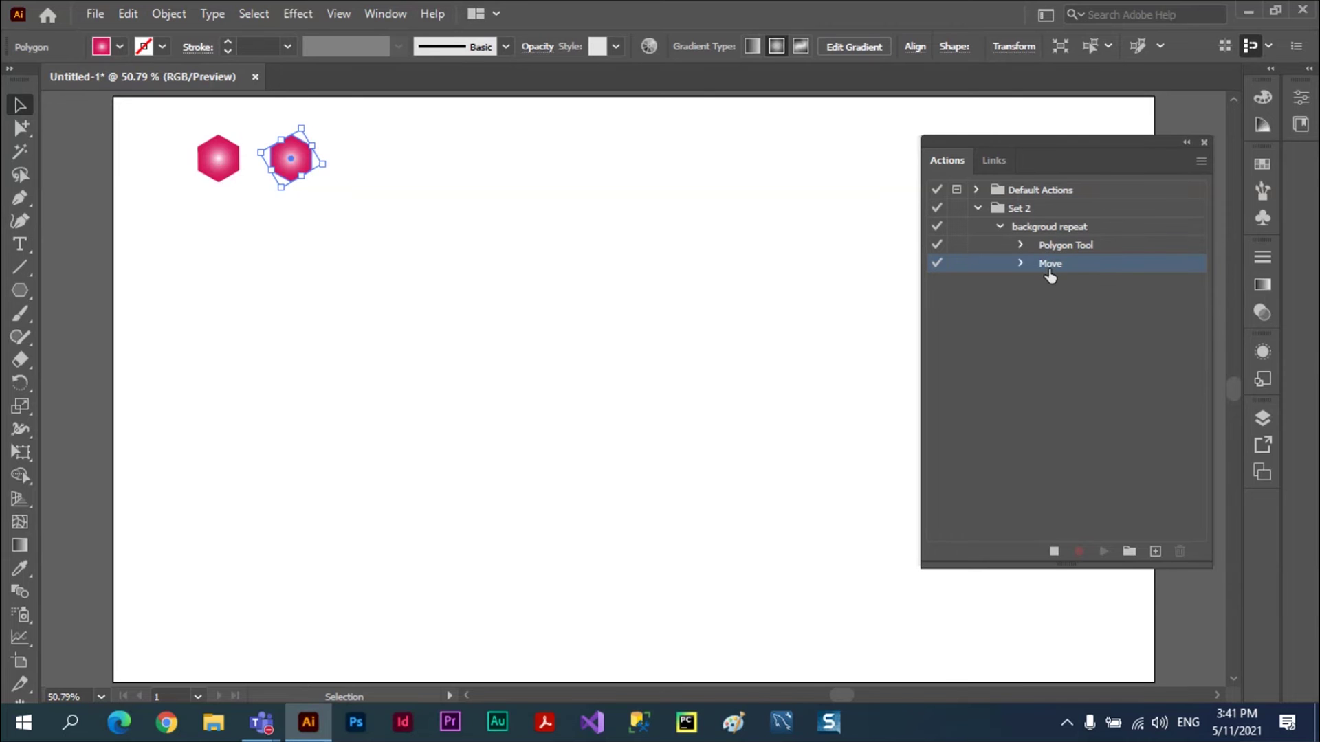
Extend the row to nine hexagons with repeated Ctrl+D (Transform Again).
{"action": "left_click", "coordinate": [1021, 264]}
{"action": "left_click", "coordinate": [1021, 263]}
{"action": "key", "text": "ctrl"}
{"action": "key", "text": "ctrl+d"}
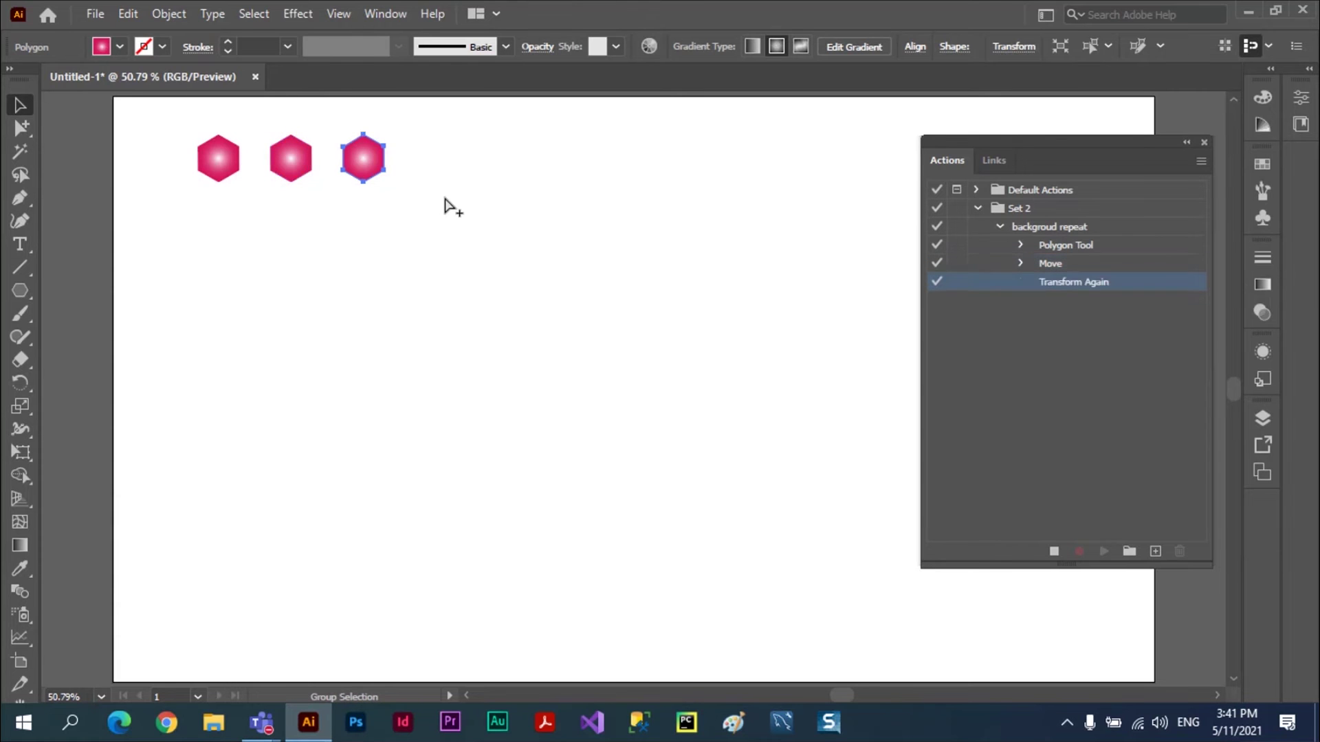
{"action": "key", "text": "ctrl+d"}
{"action": "key", "text": "ctrl+d"}
{"action": "key", "text": "ctrl+d"}
{"action": "key", "text": "ctrl+d"}
{"action": "key", "text": "ctrl+d"}
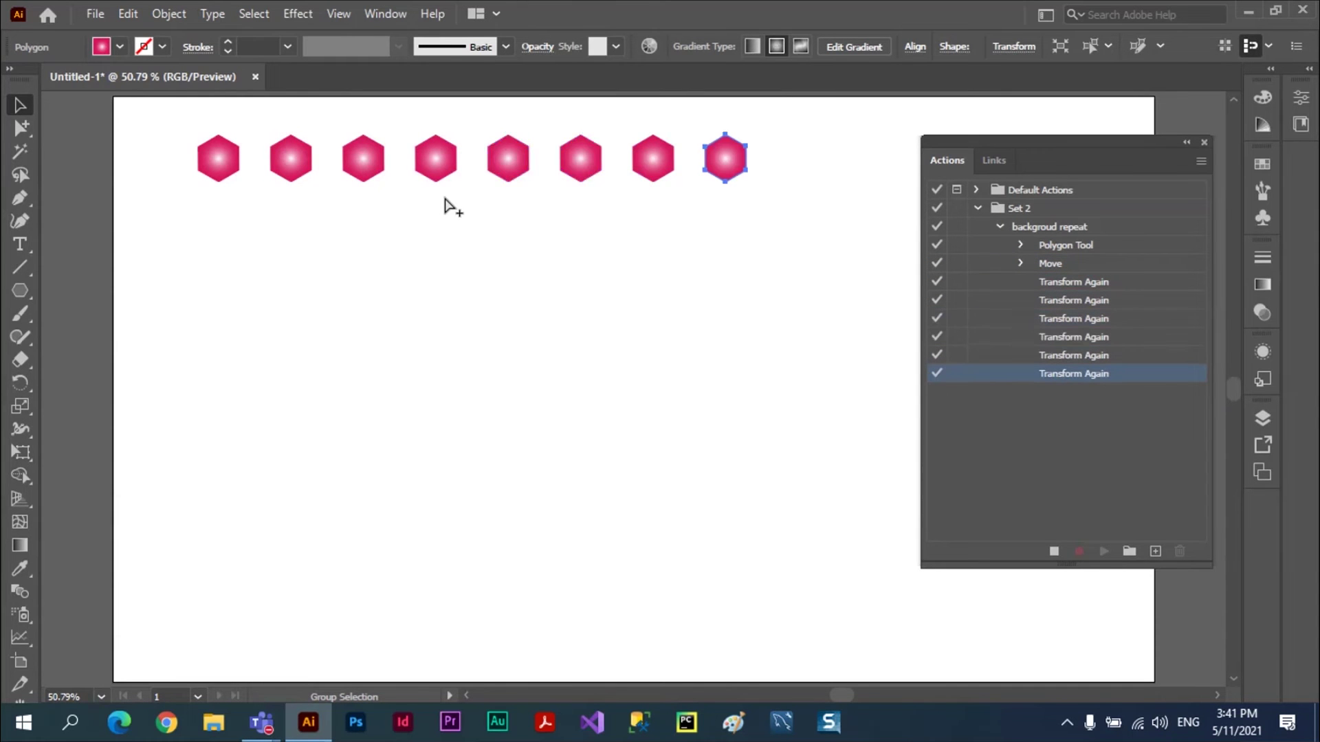
{"action": "key", "text": "ctrl+d"}
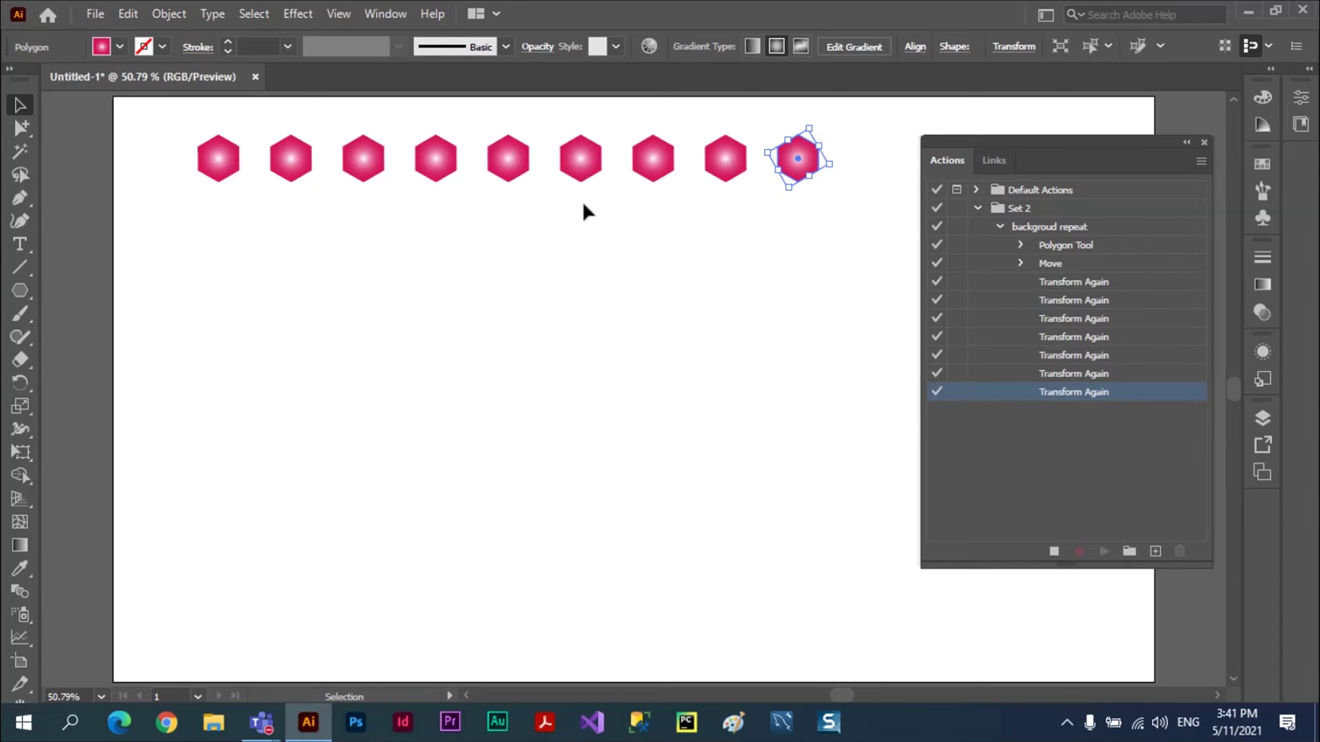
{"action": "left_click", "coordinate": [175, 15]}
{"action": "mouse_move", "coordinate": [253, 31]}
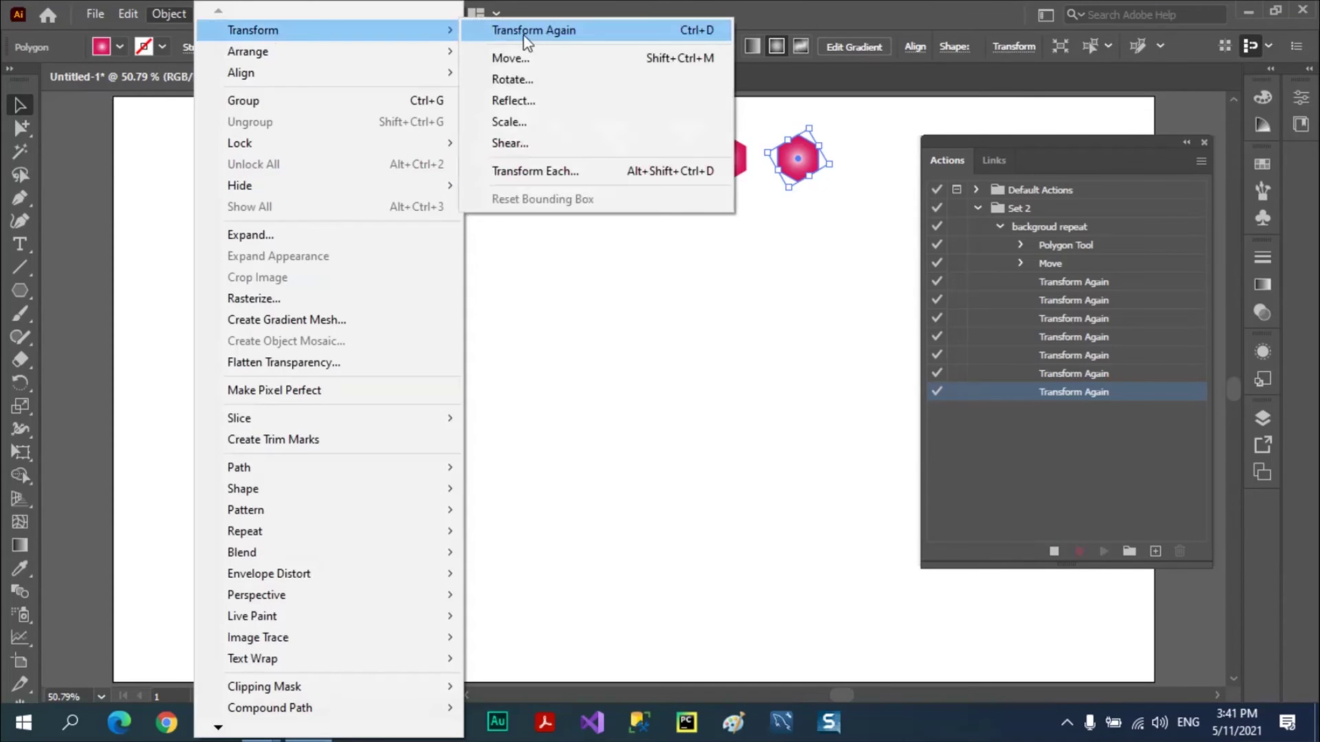
{"action": "left_click", "coordinate": [705, 32]}
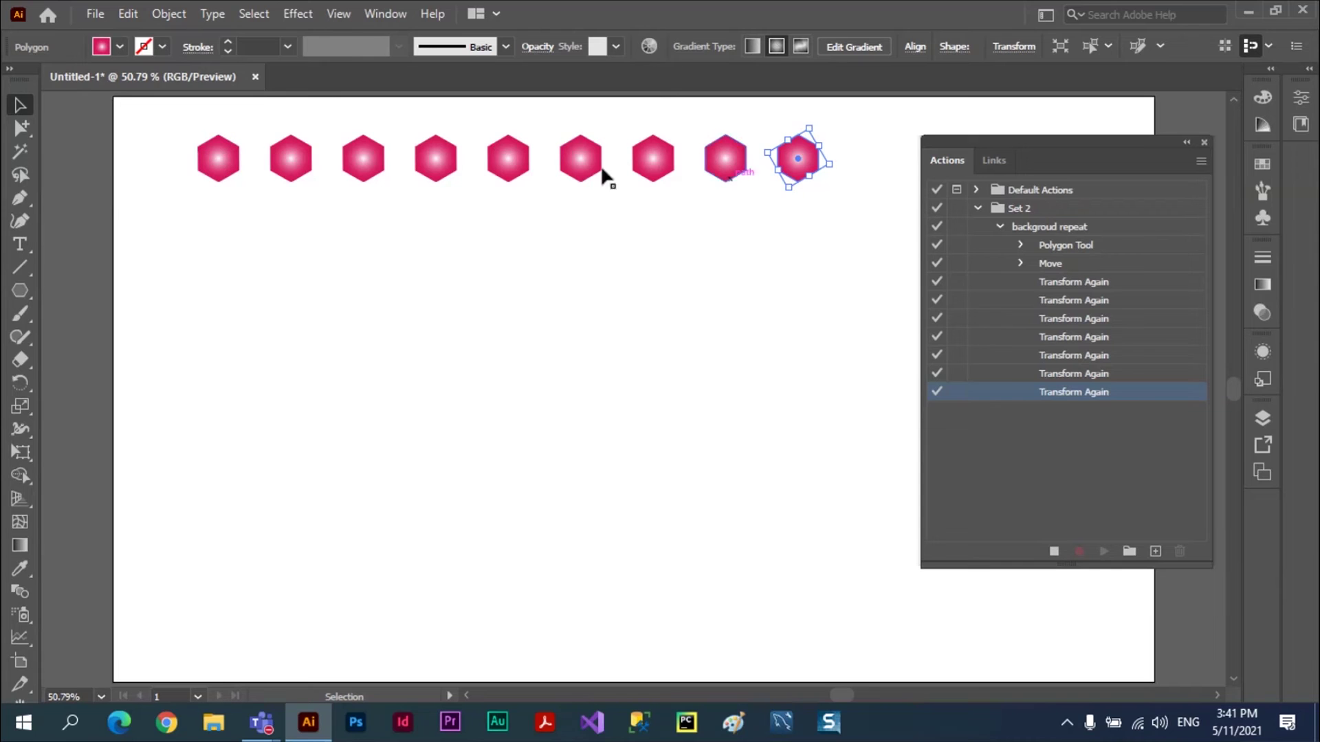
{"action": "left_click", "coordinate": [256, 15]}
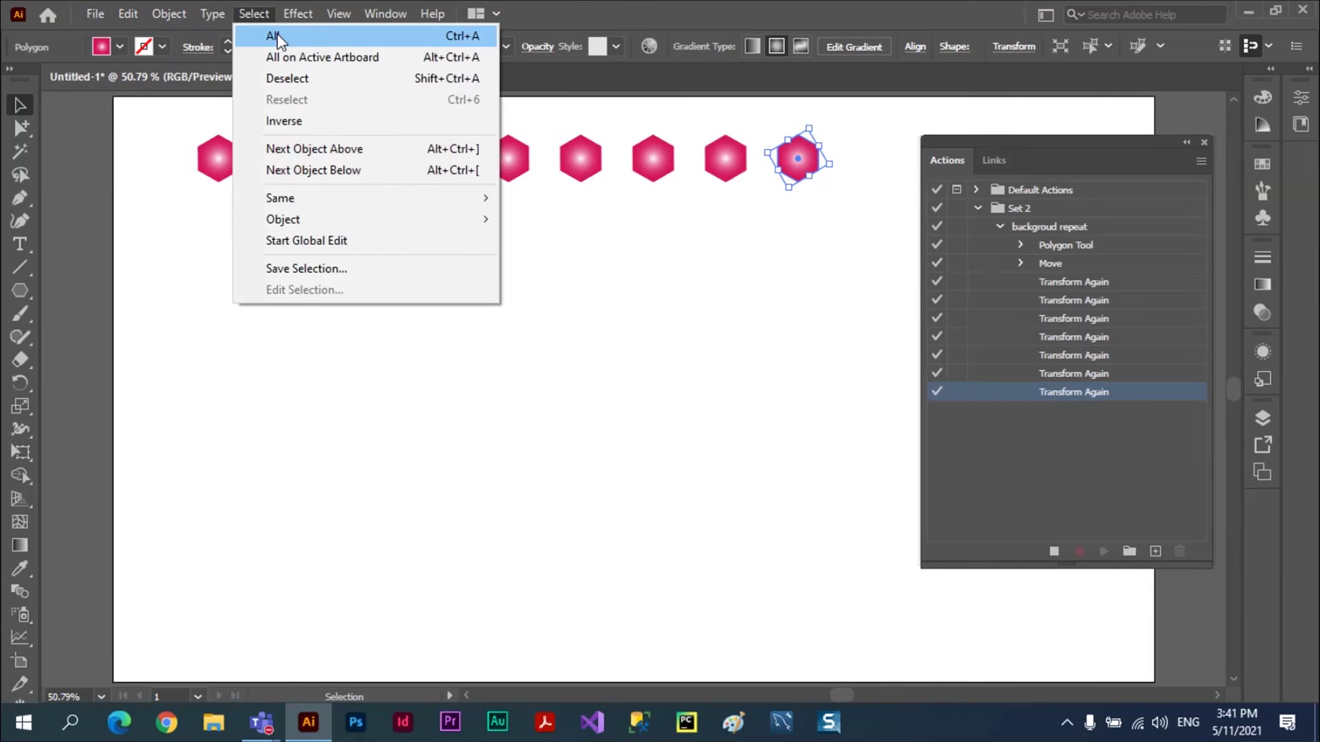
Select all hexagons and Alt-drag a copy of the row down as a second row.
{"action": "left_click", "coordinate": [278, 36]}
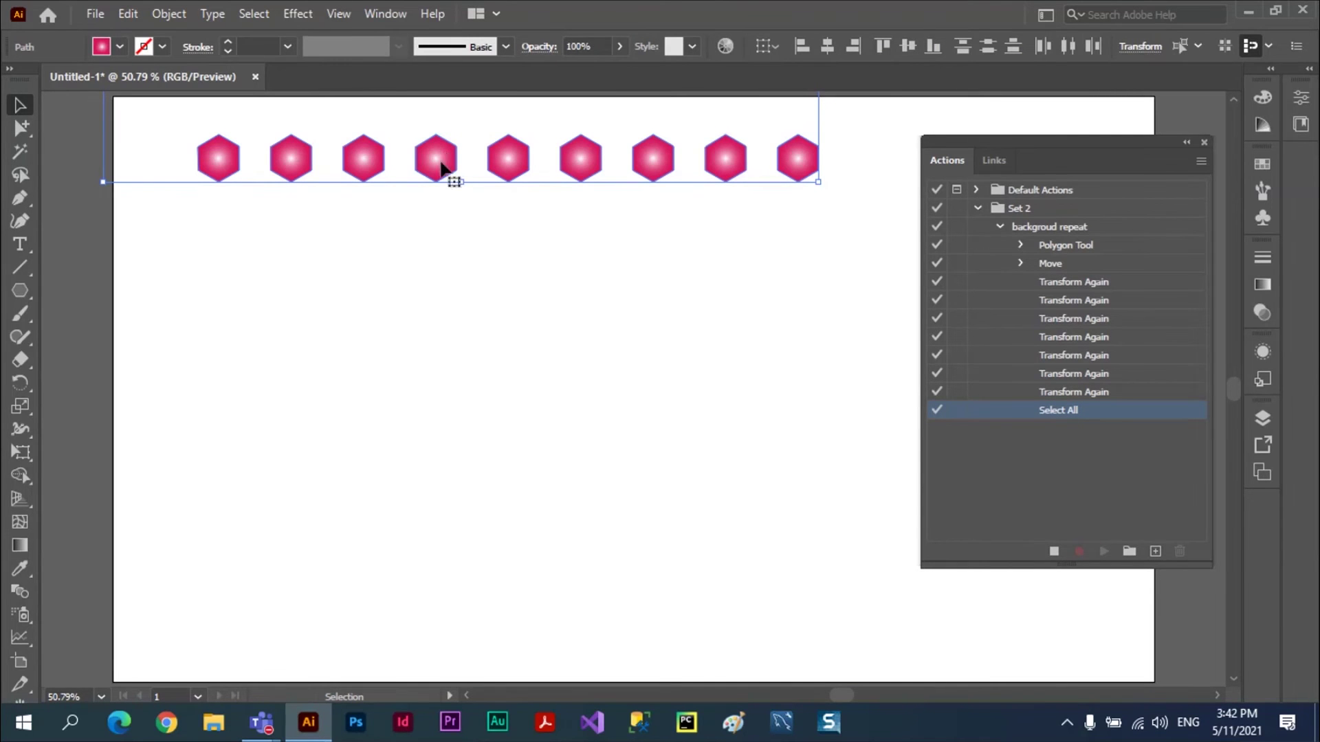
{"action": "left_click_drag", "start_coordinate": [443, 166], "coordinate": [435, 224]}
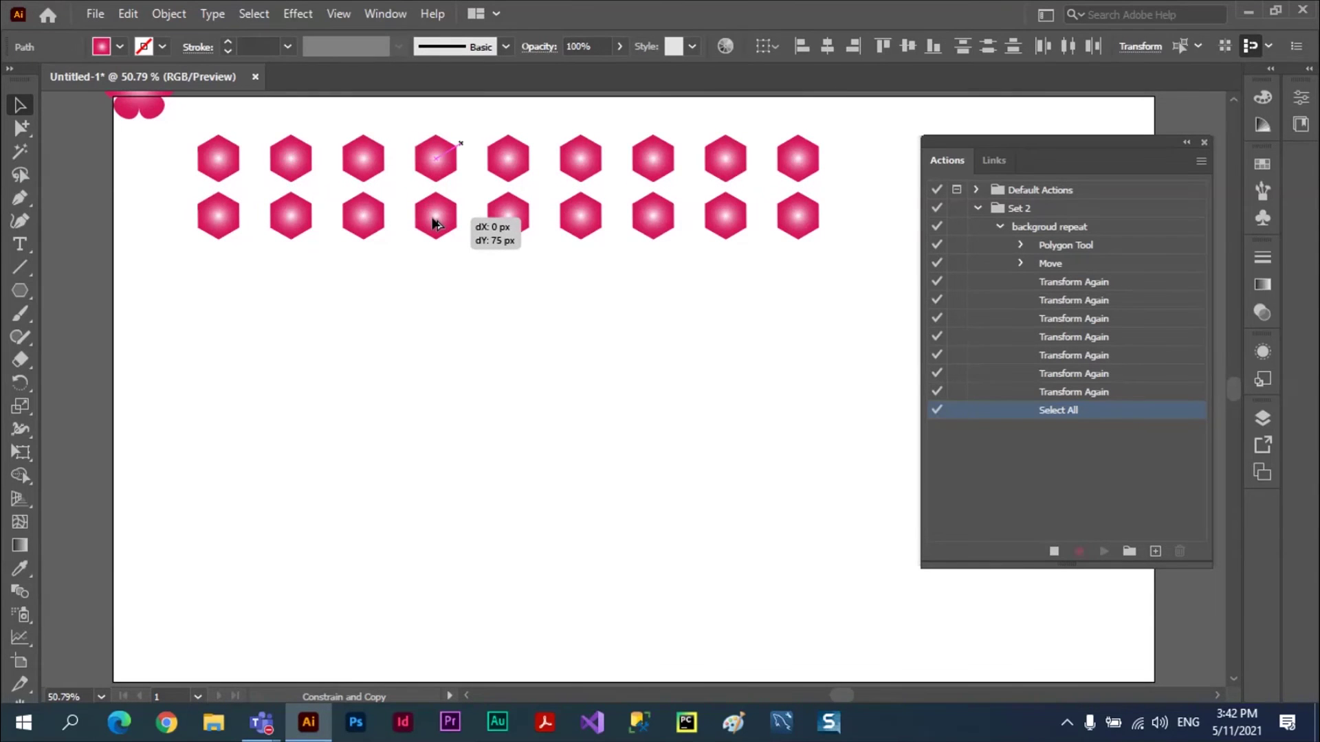
{"action": "left_click_drag", "start_coordinate": [436, 224], "coordinate": [435, 224]}
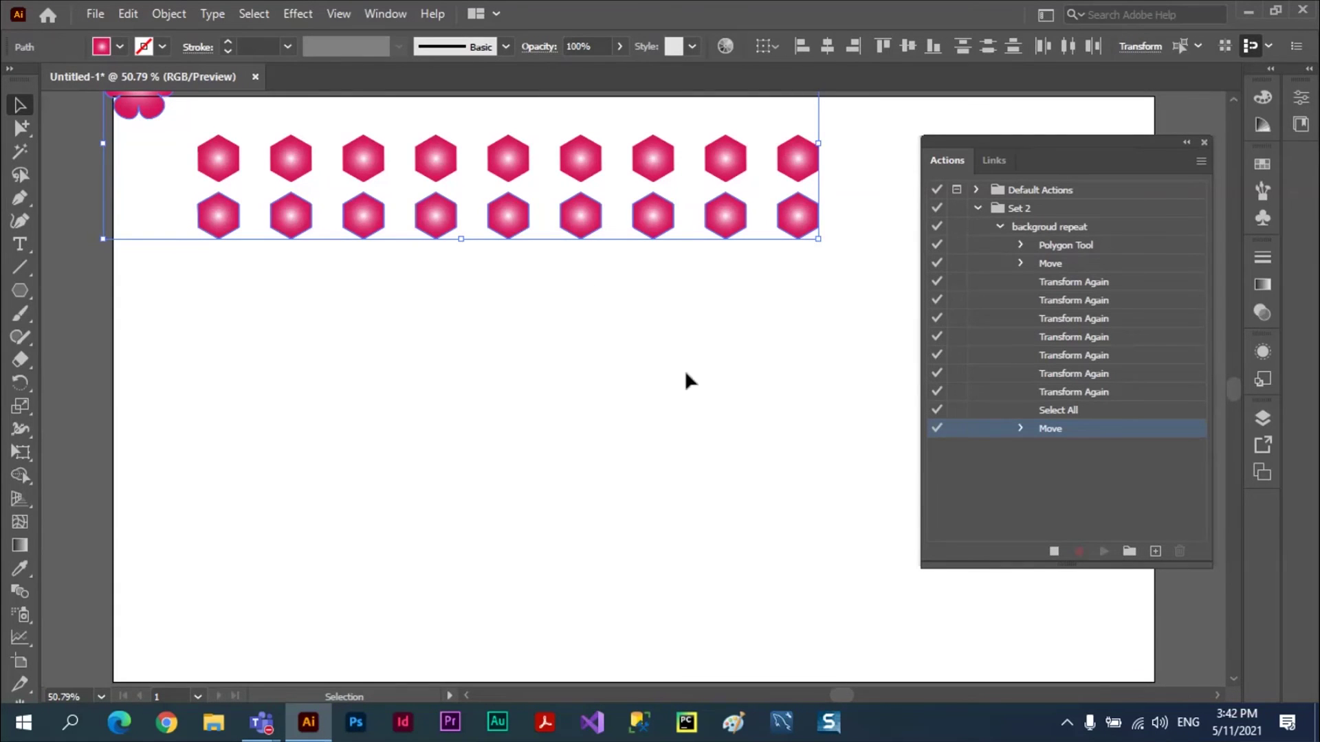
Repeat the row copy with Ctrl+D until nine rows fill the artboard.
{"action": "key", "text": "ctrl"}
{"action": "key", "text": "ctrl+d"}
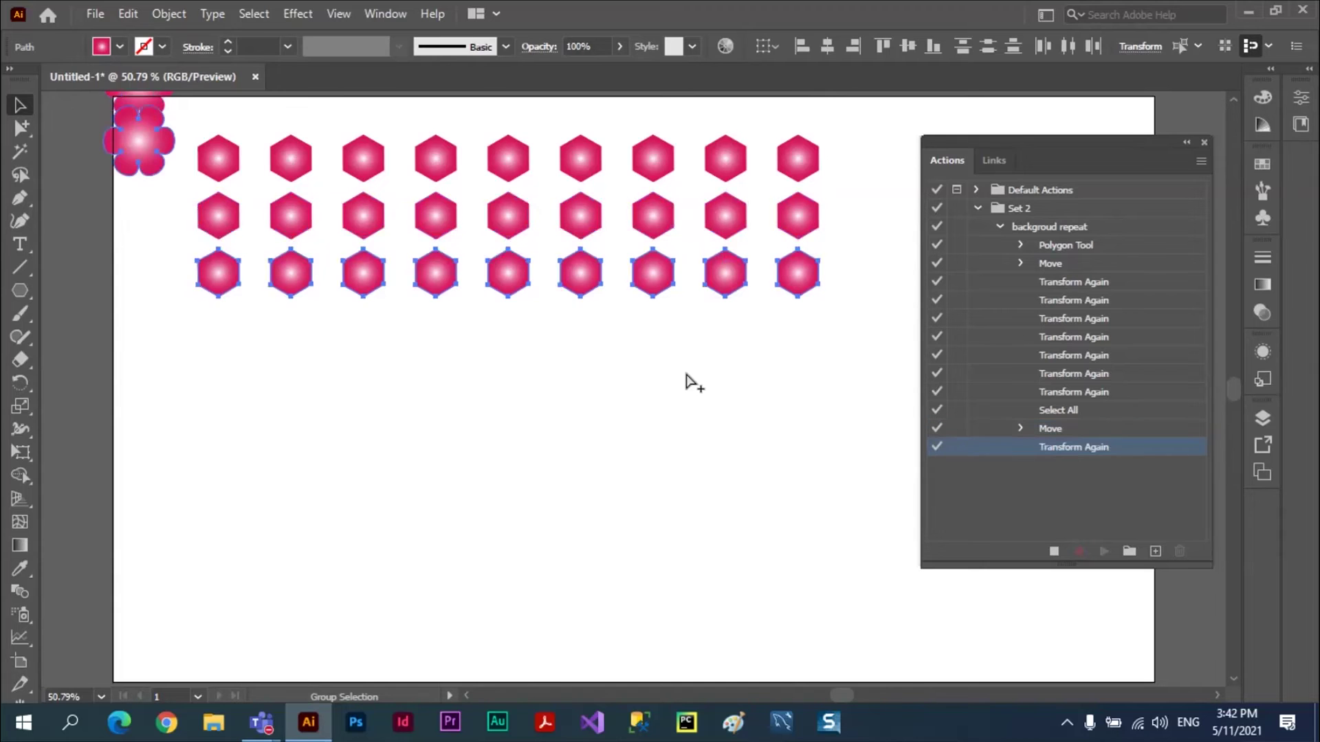
{"action": "key", "text": "ctrl+d"}
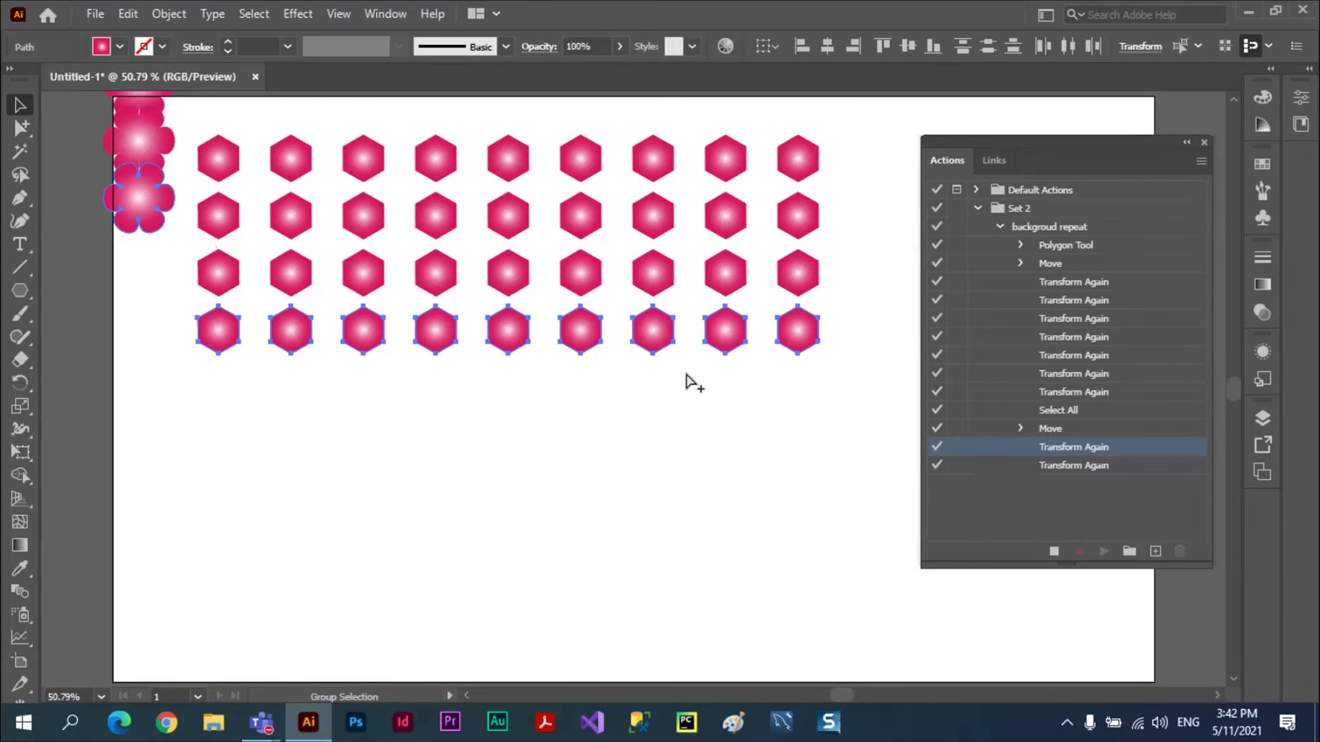
{"action": "key", "text": "ctrl+d"}
{"action": "key", "text": "ctrl+d"}
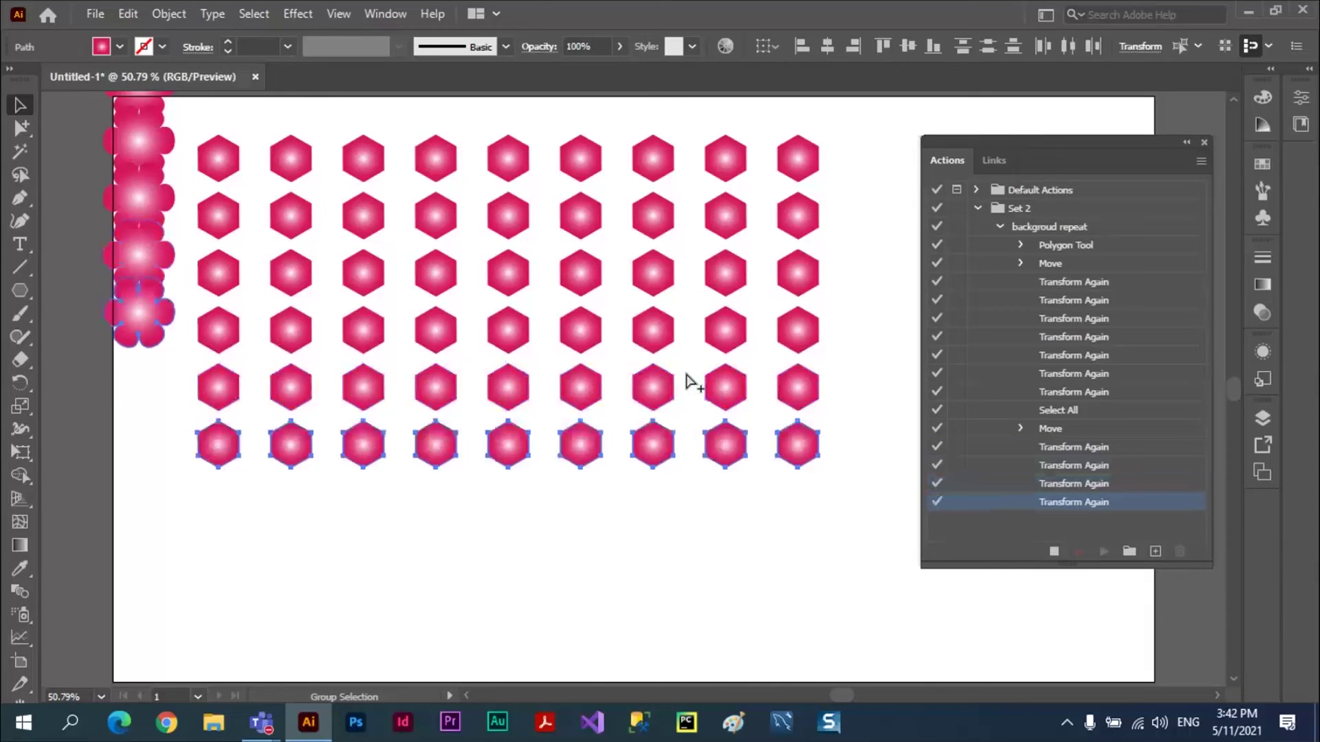
{"action": "key", "text": "ctrl+d"}
{"action": "key", "text": "ctrl+d"}
{"action": "key", "text": "ctrl+d"}
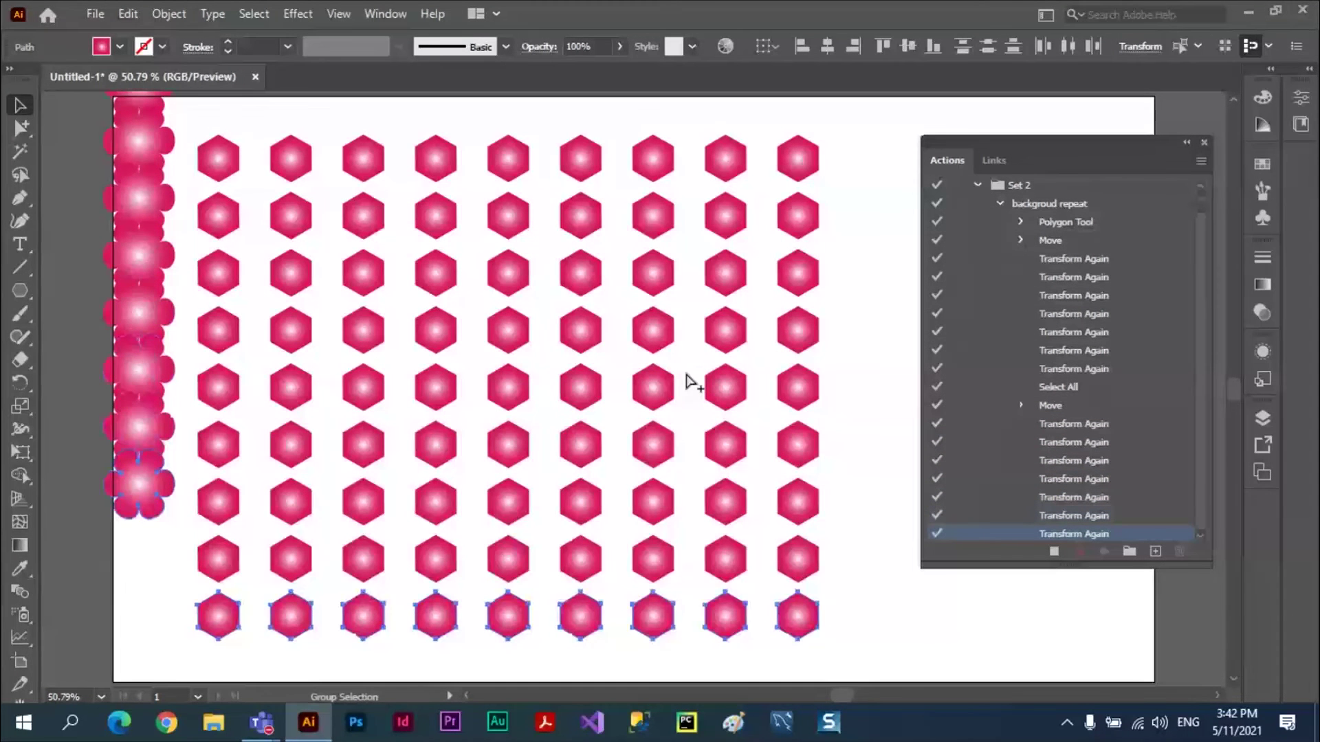
{"action": "key", "text": "v"}
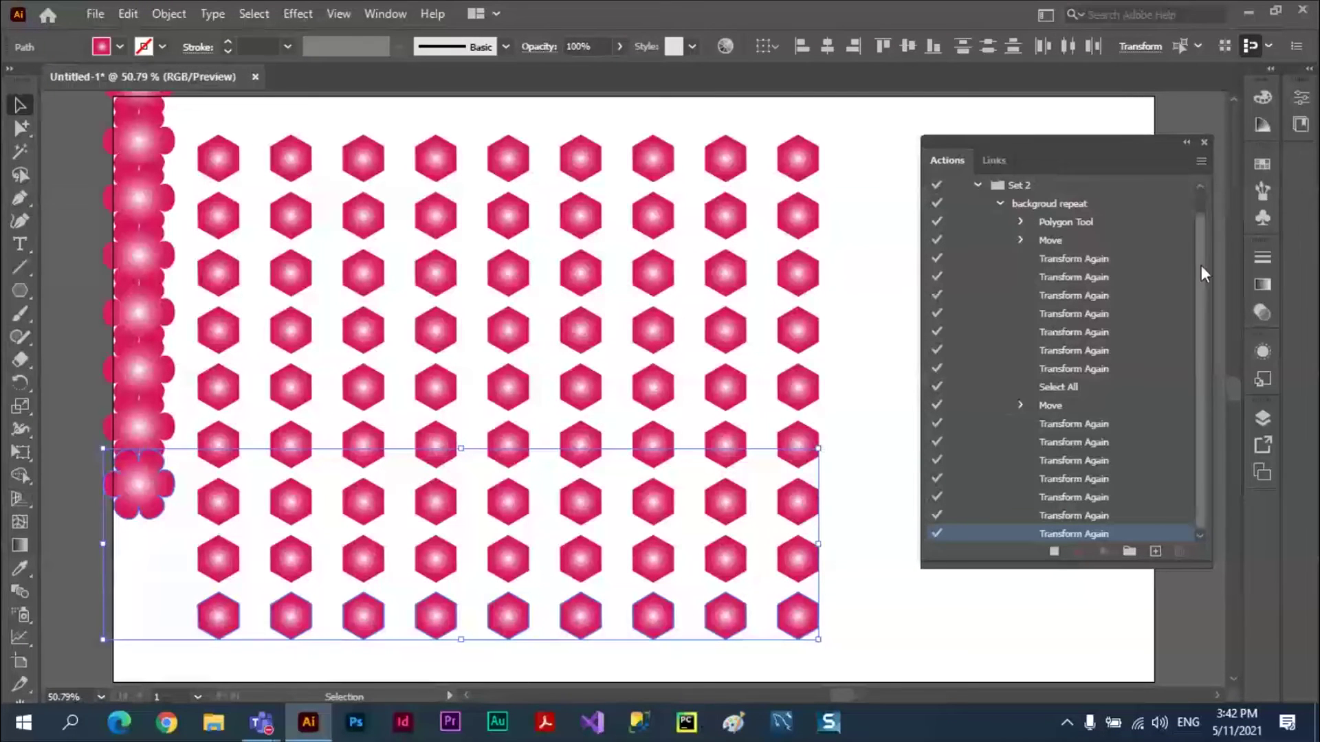
Review the backgroud repeat action's steps and stop recording.
{"action": "left_click", "coordinate": [1000, 204]}
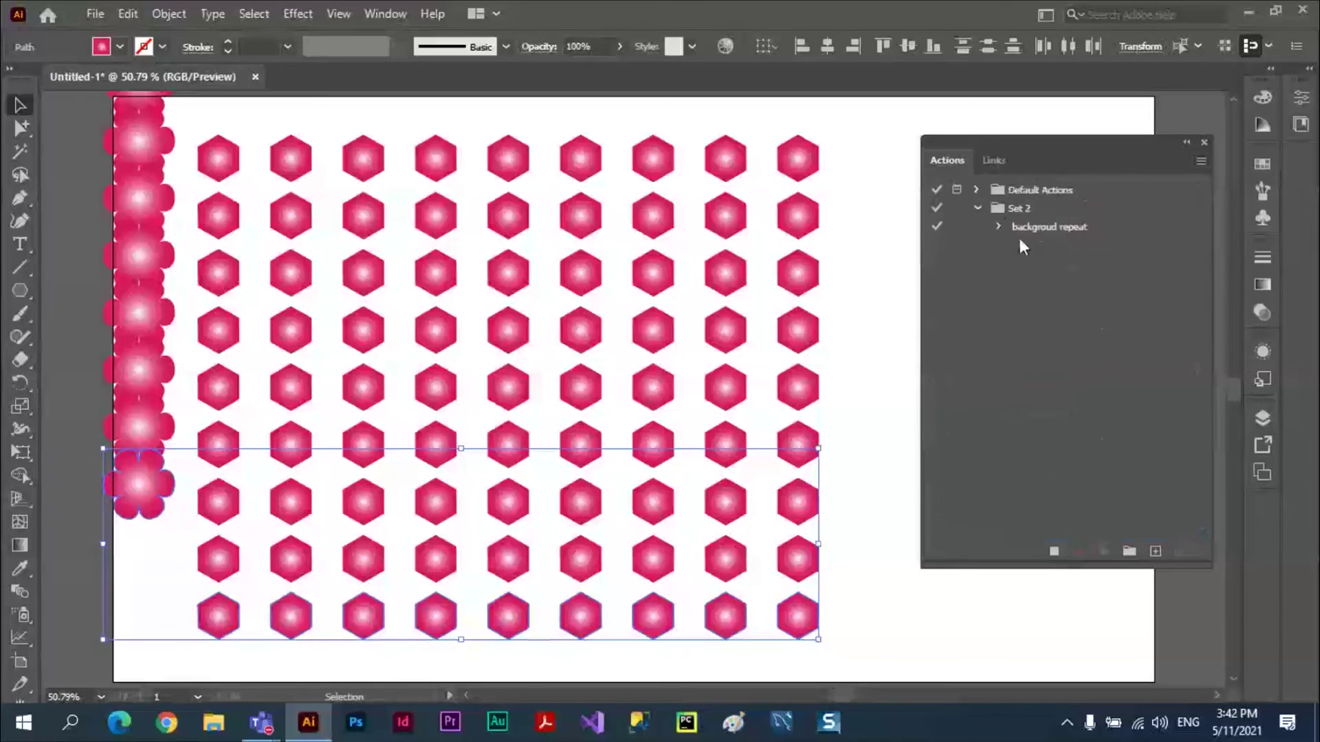
{"action": "left_click", "coordinate": [997, 227]}
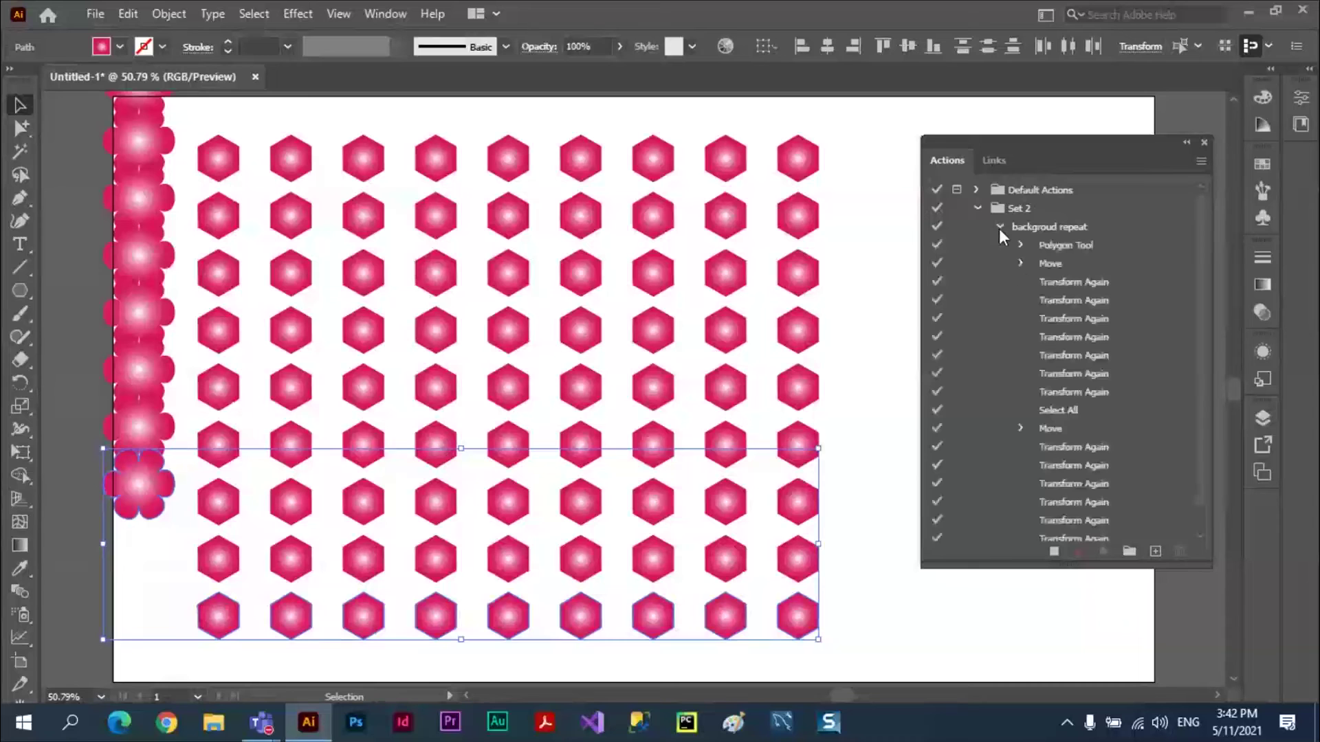
{"action": "left_click", "coordinate": [1000, 227]}
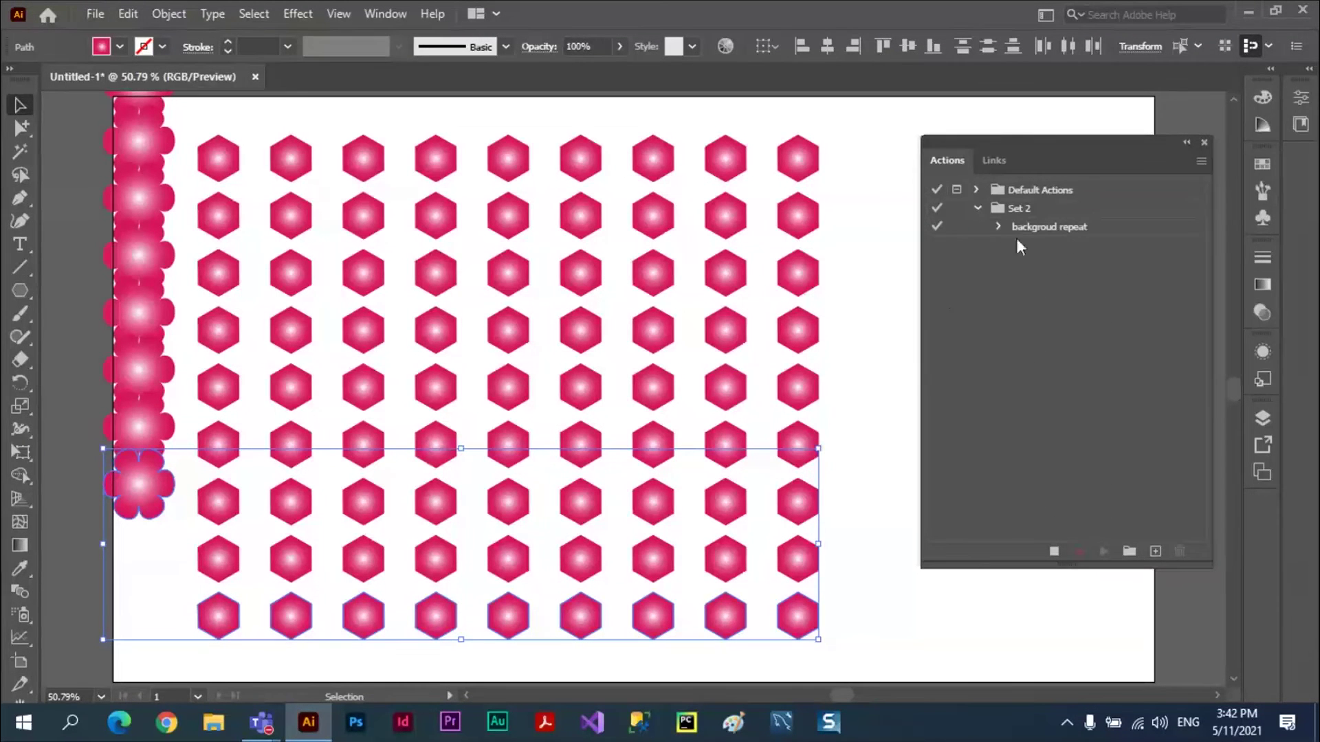
{"action": "left_click", "coordinate": [1053, 551]}
Select all the hexagon artwork with Ctrl+A and delete it.
{"action": "left_click", "coordinate": [571, 275]}
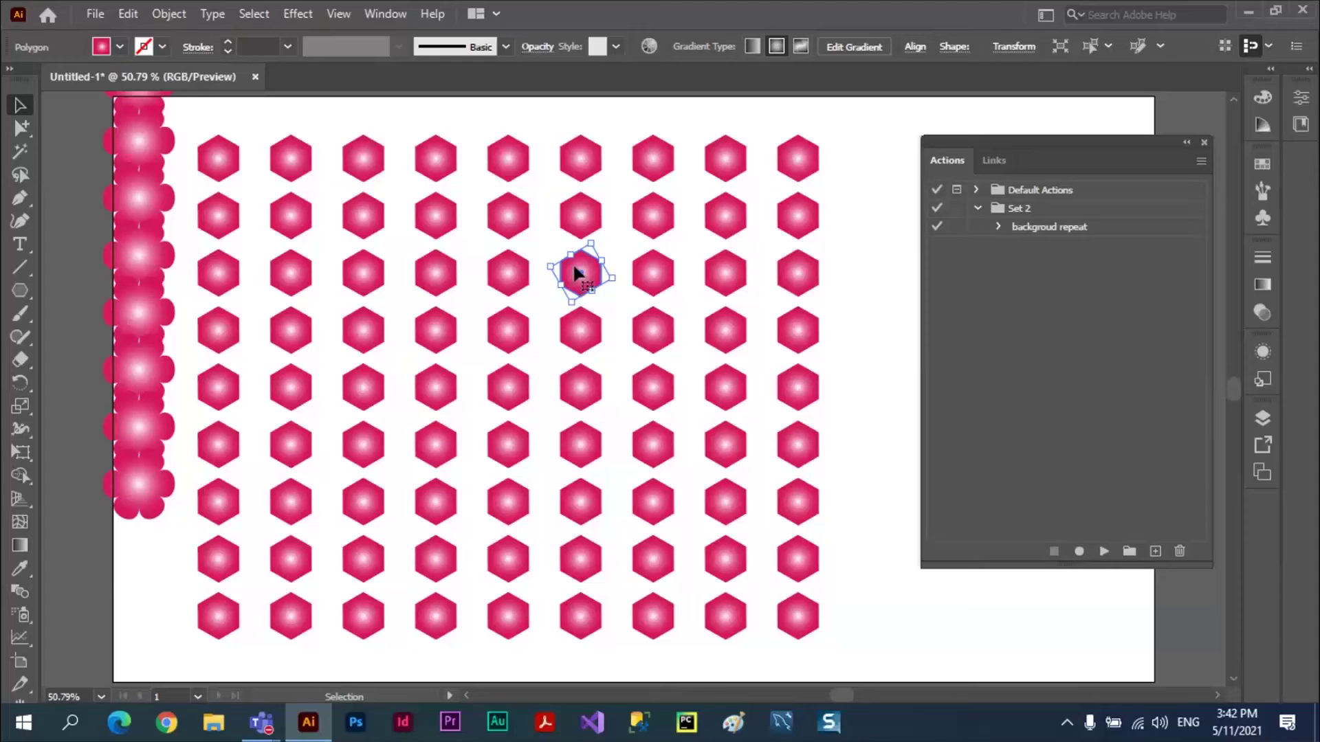
{"action": "left_click", "coordinate": [854, 234]}
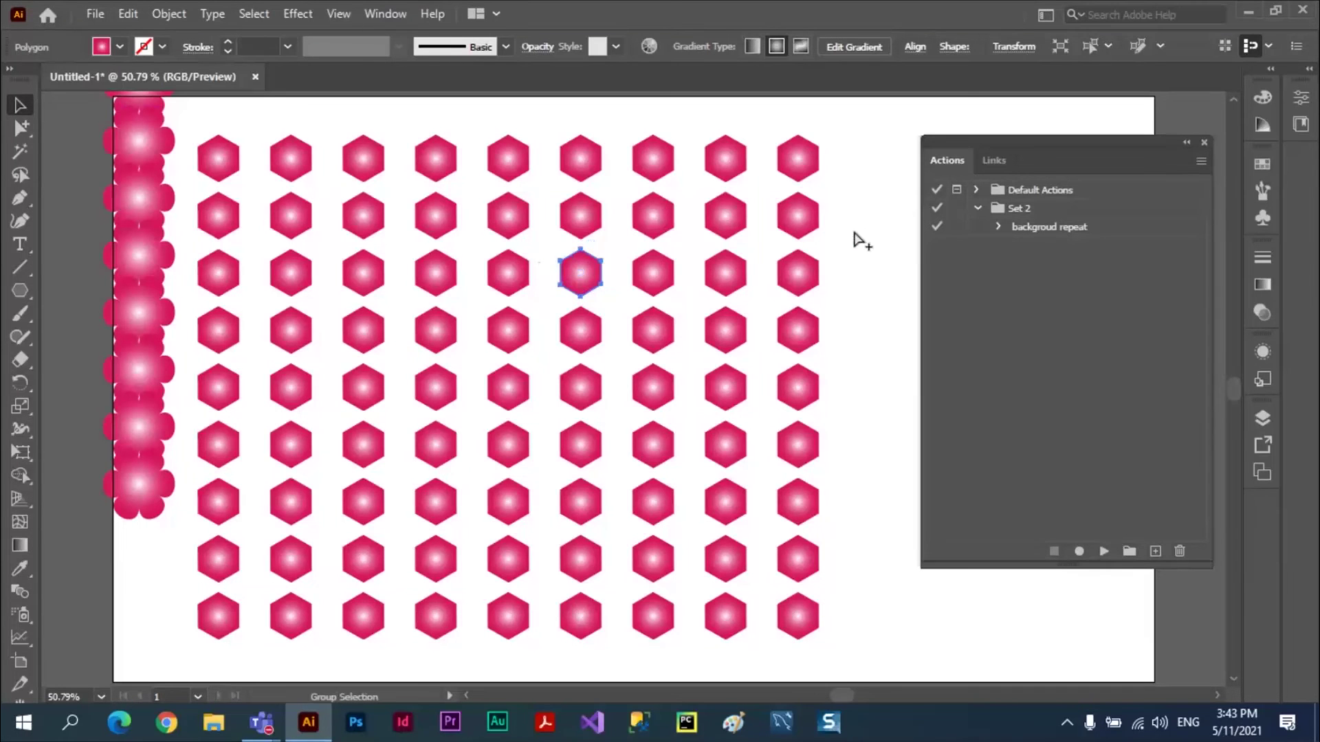
{"action": "key", "text": "ctrl+a"}
{"action": "key", "text": "Delete"}
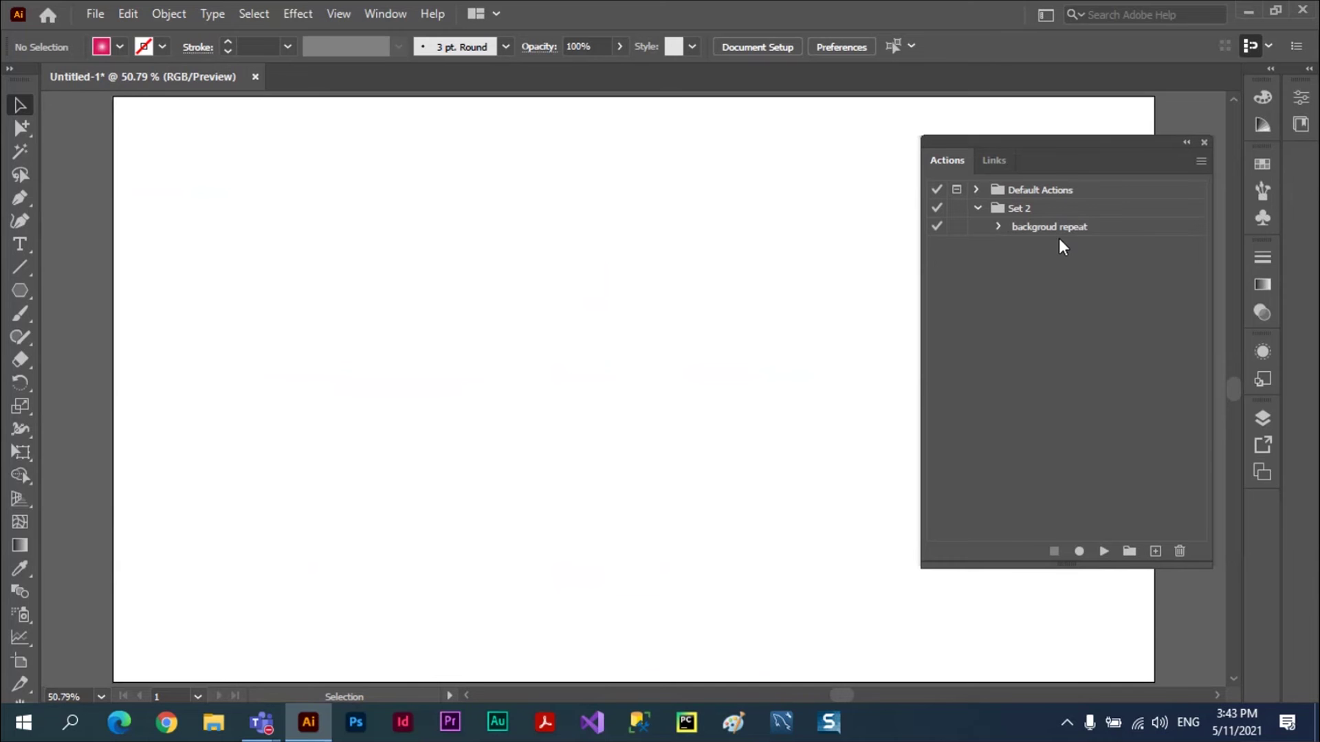
Delete the Polygon Tool step from backgroud repeat, confirming with Yes.
{"action": "left_click", "coordinate": [998, 227]}
{"action": "left_click_drag", "start_coordinate": [1199, 246], "coordinate": [1202, 307]}
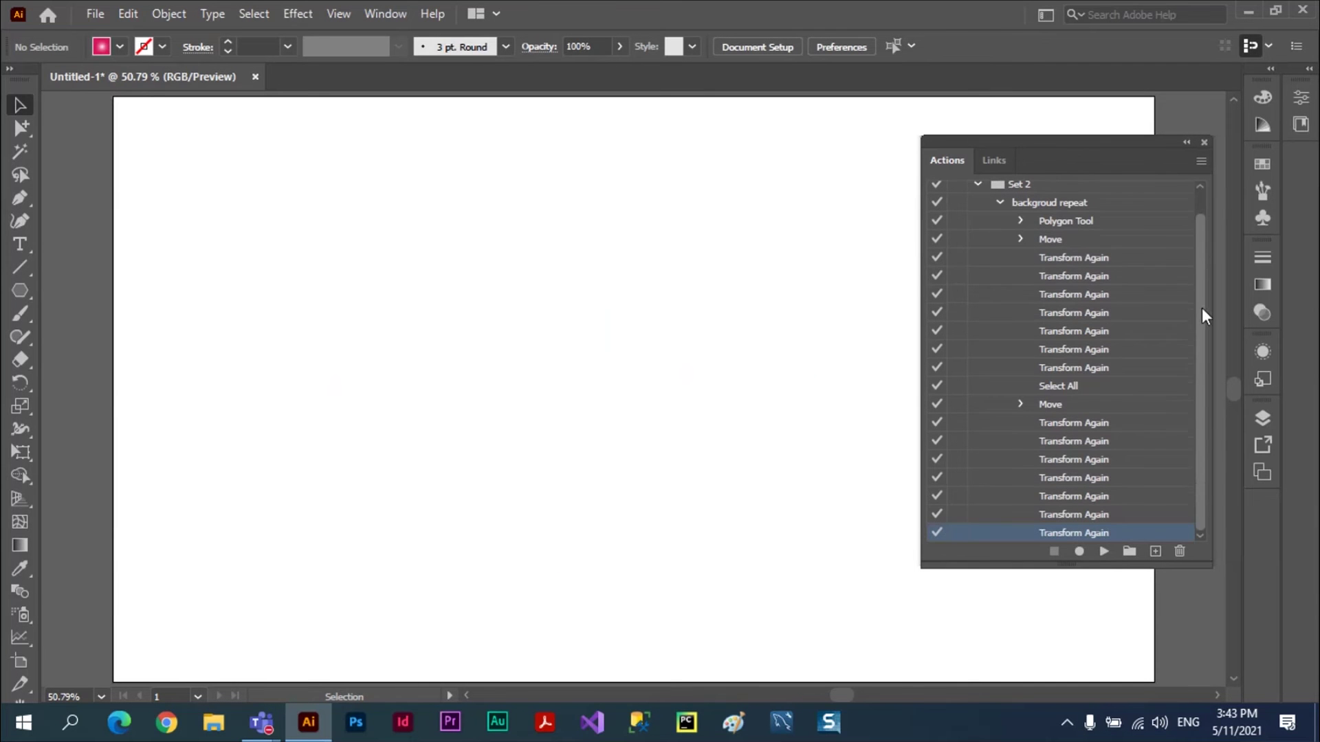
{"action": "left_click_drag", "start_coordinate": [1203, 371], "coordinate": [1196, 219]}
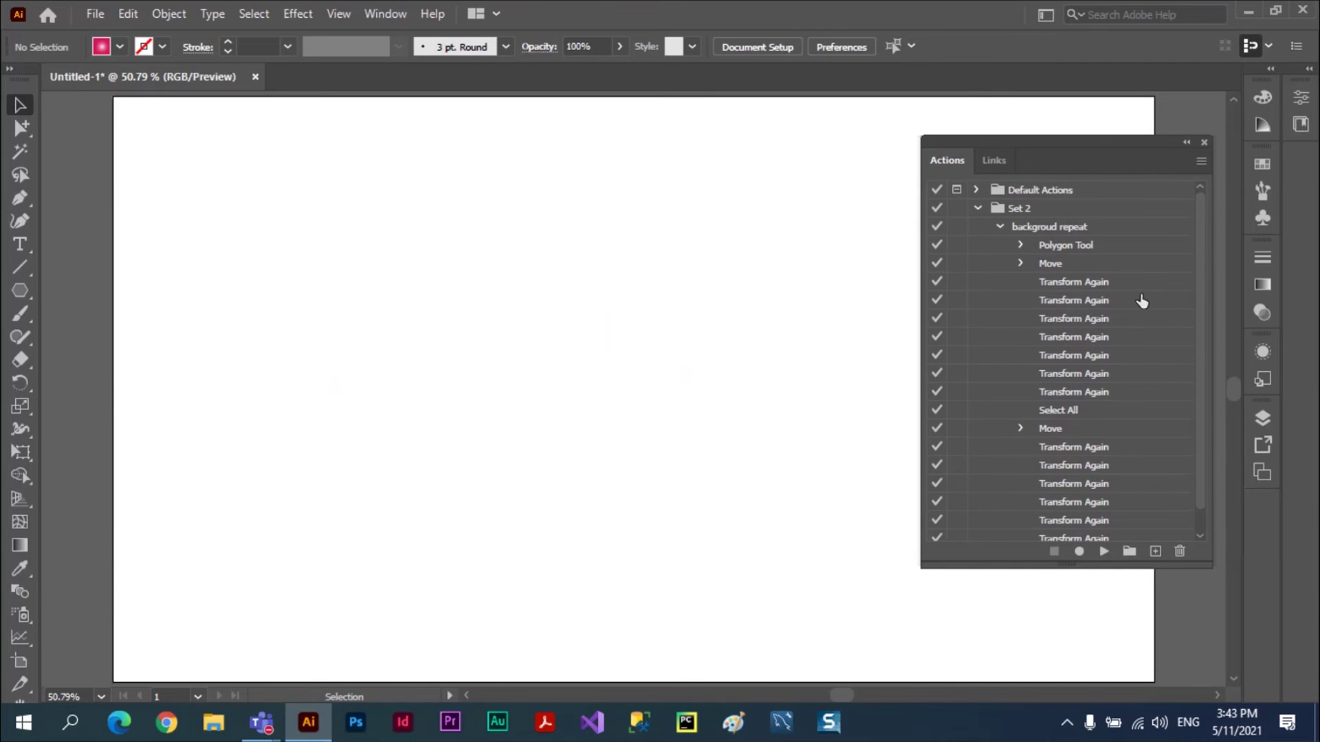
{"action": "left_click", "coordinate": [1058, 249]}
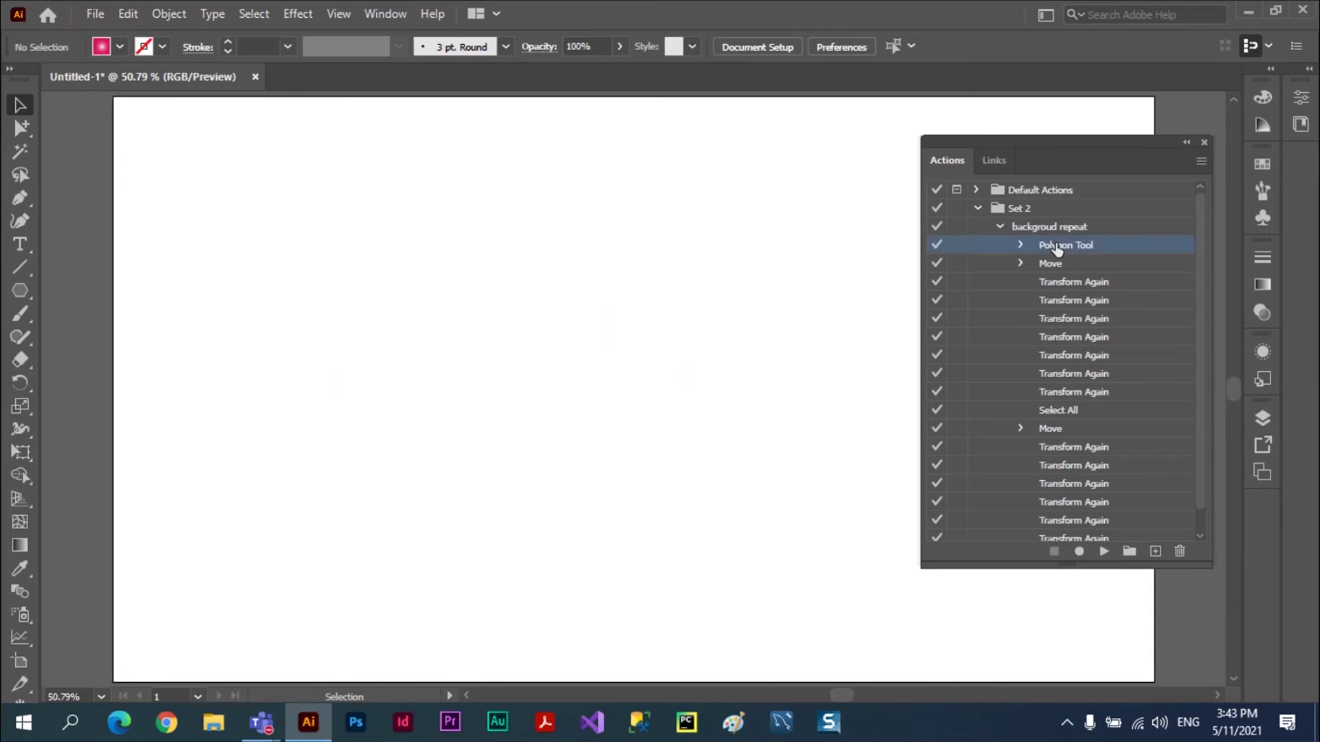
{"action": "left_click", "coordinate": [1179, 551]}
{"action": "left_click", "coordinate": [640, 386]}
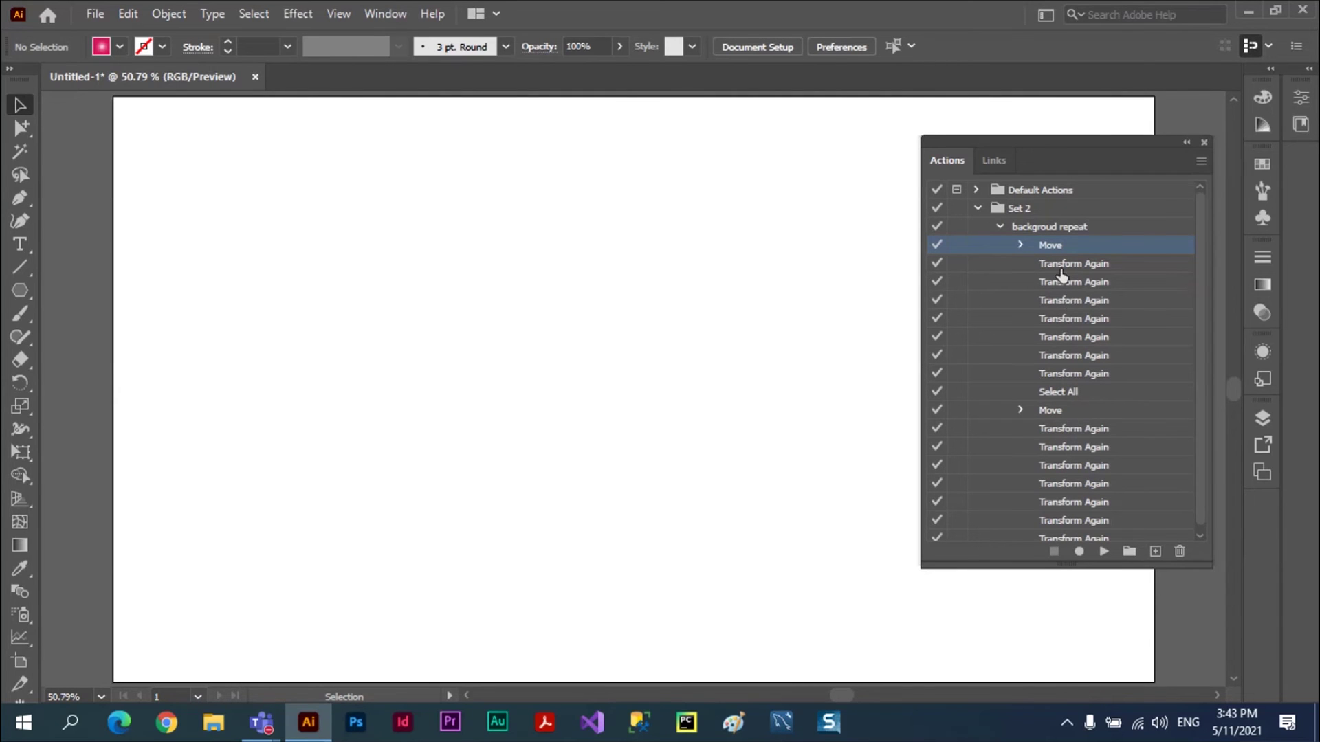
Draw a pink gradient star, about 60 by 58 px, at the artboard's top-left.
{"action": "left_click", "coordinate": [1000, 226]}
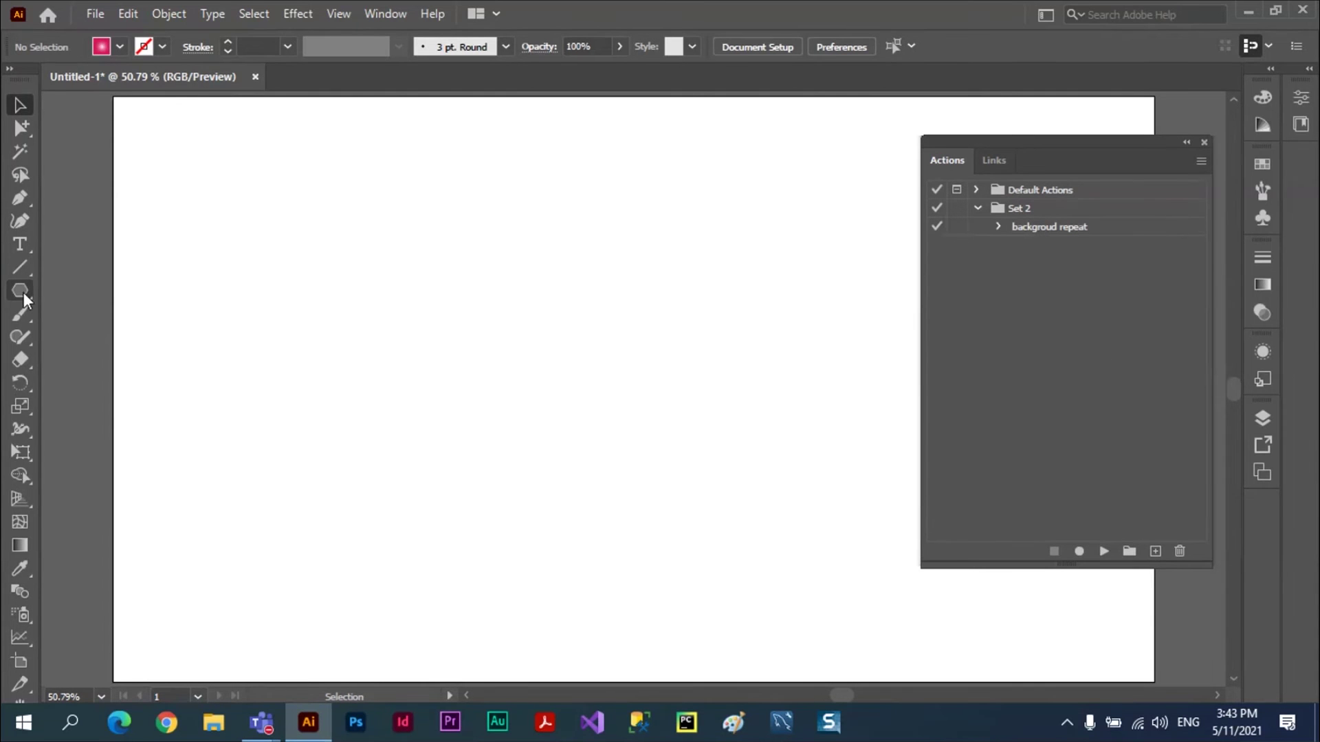
{"action": "mouse_move", "coordinate": [23, 291]}
{"action": "left_mouse_down"}
{"action": "mouse_move", "coordinate": [117, 333]}
{"action": "mouse_move", "coordinate": [110, 383]}
{"action": "left_mouse_up"}
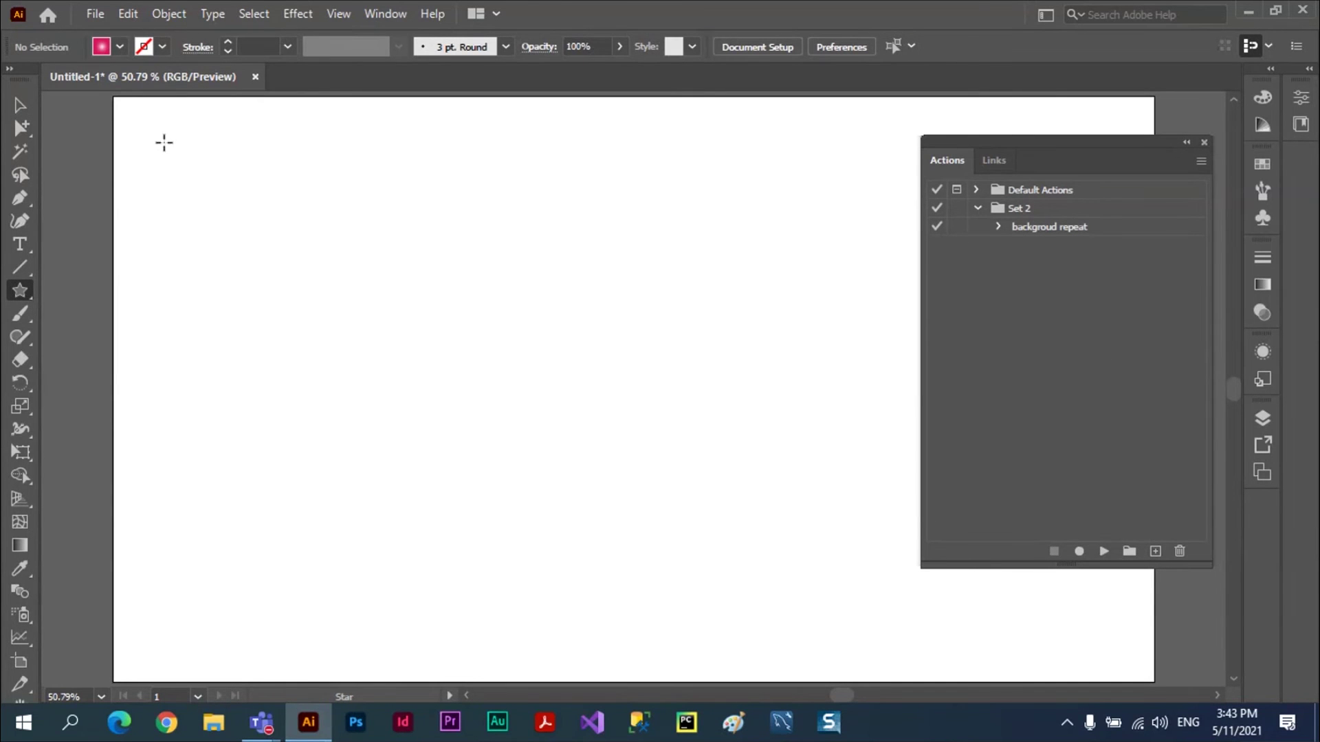
{"action": "left_click_drag", "start_coordinate": [186, 154], "coordinate": [200, 173]}
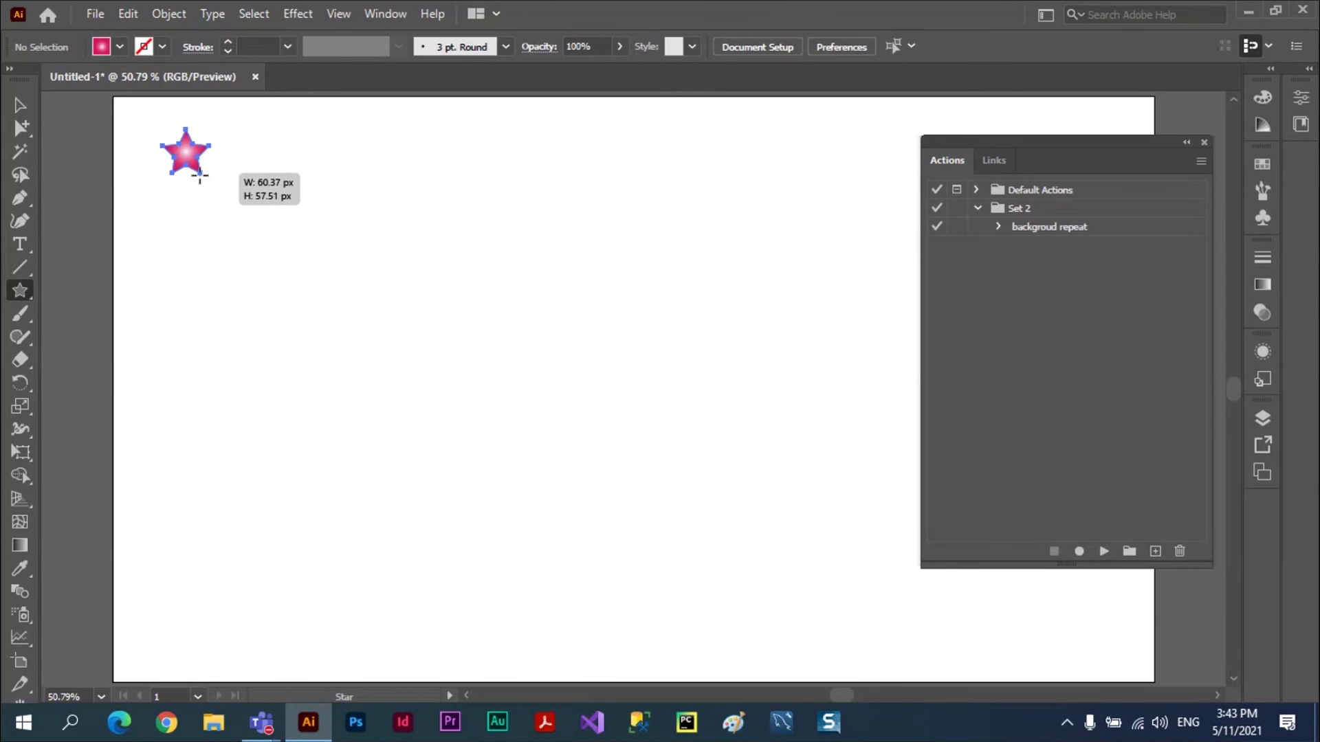
{"action": "left_click_drag", "start_coordinate": [200, 173], "coordinate": [201, 176]}
{"action": "left_click", "coordinate": [23, 105]}
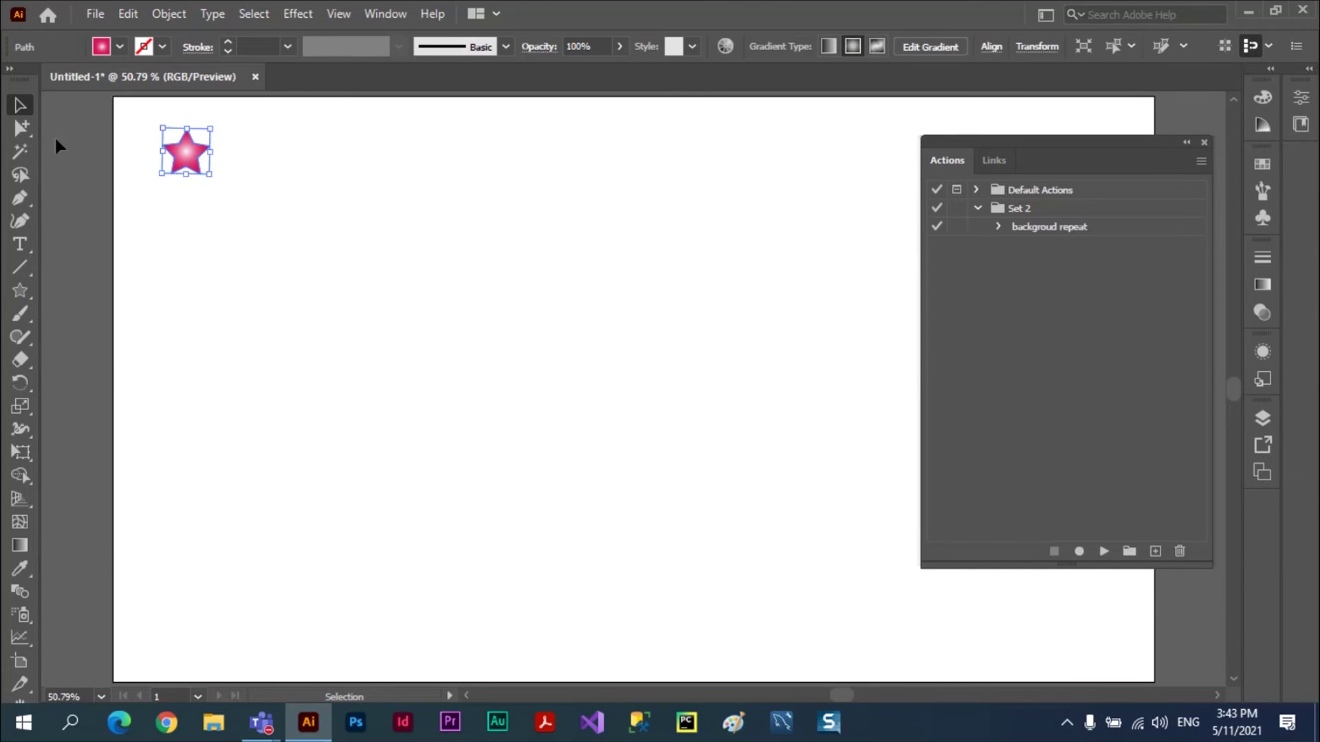
{"action": "left_click", "coordinate": [241, 208]}
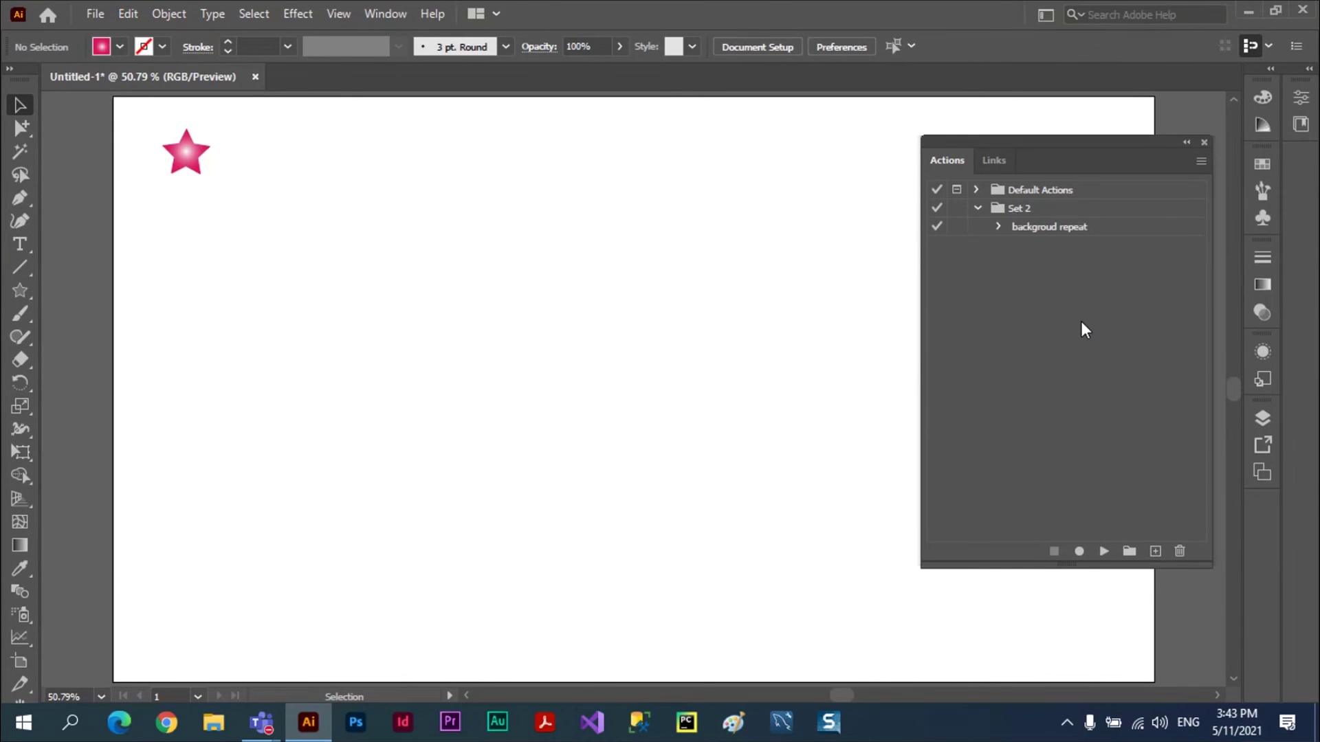
{"action": "left_click", "coordinate": [998, 228]}
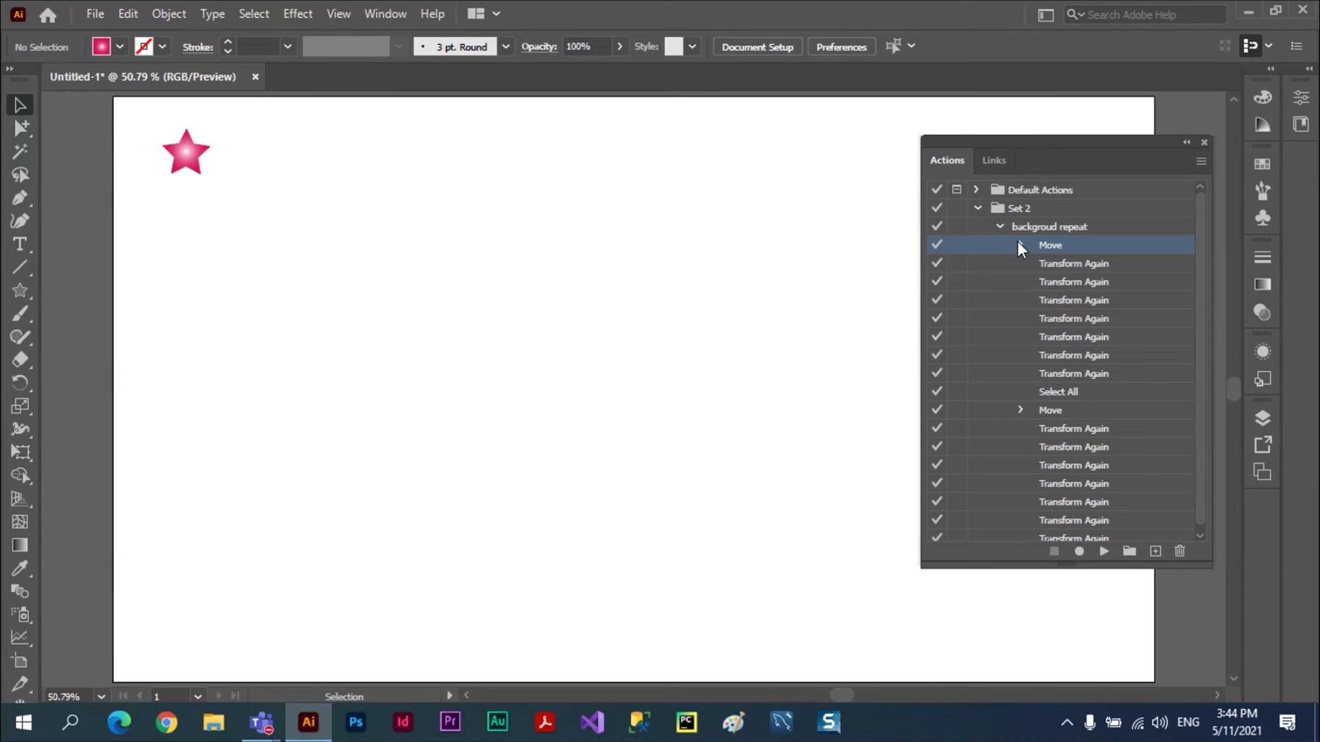
Collapse the backgroud repeat action's step list and select the star on the artboard.
{"action": "left_click", "coordinate": [1000, 226]}
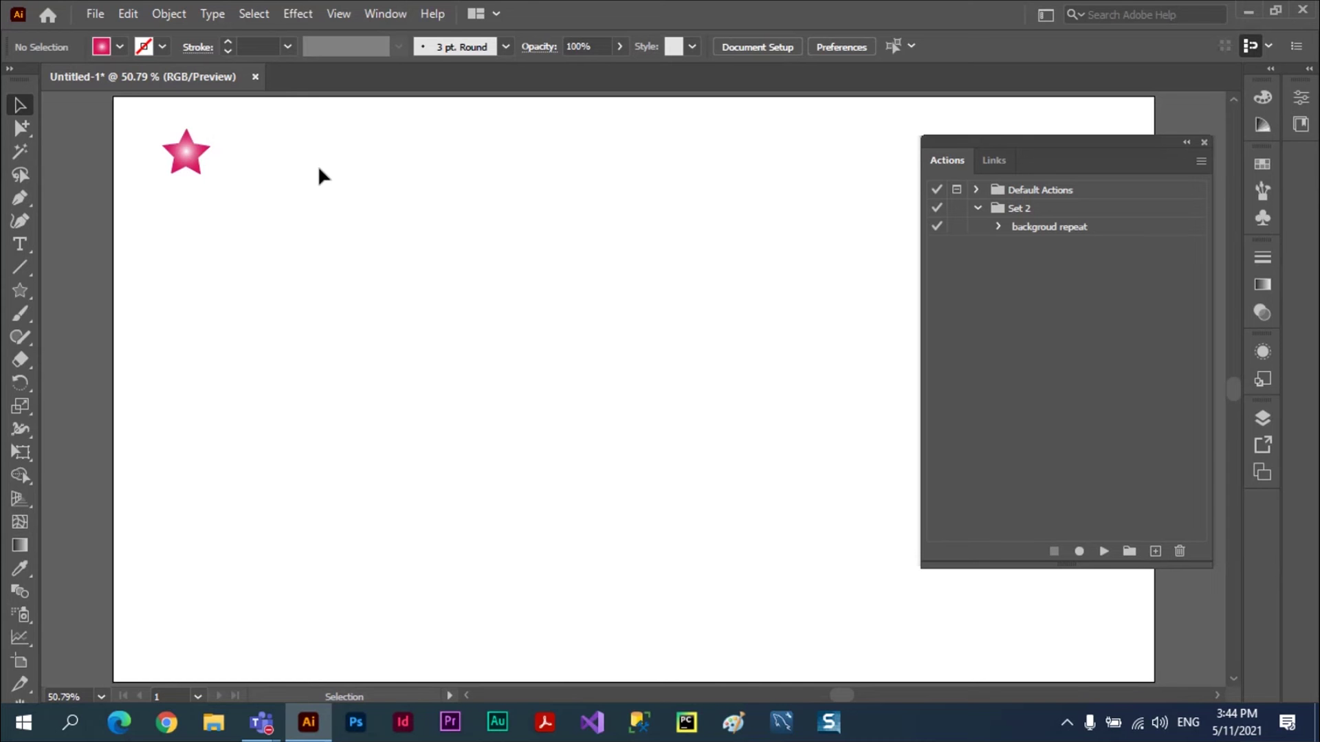
{"action": "left_click", "coordinate": [191, 165]}
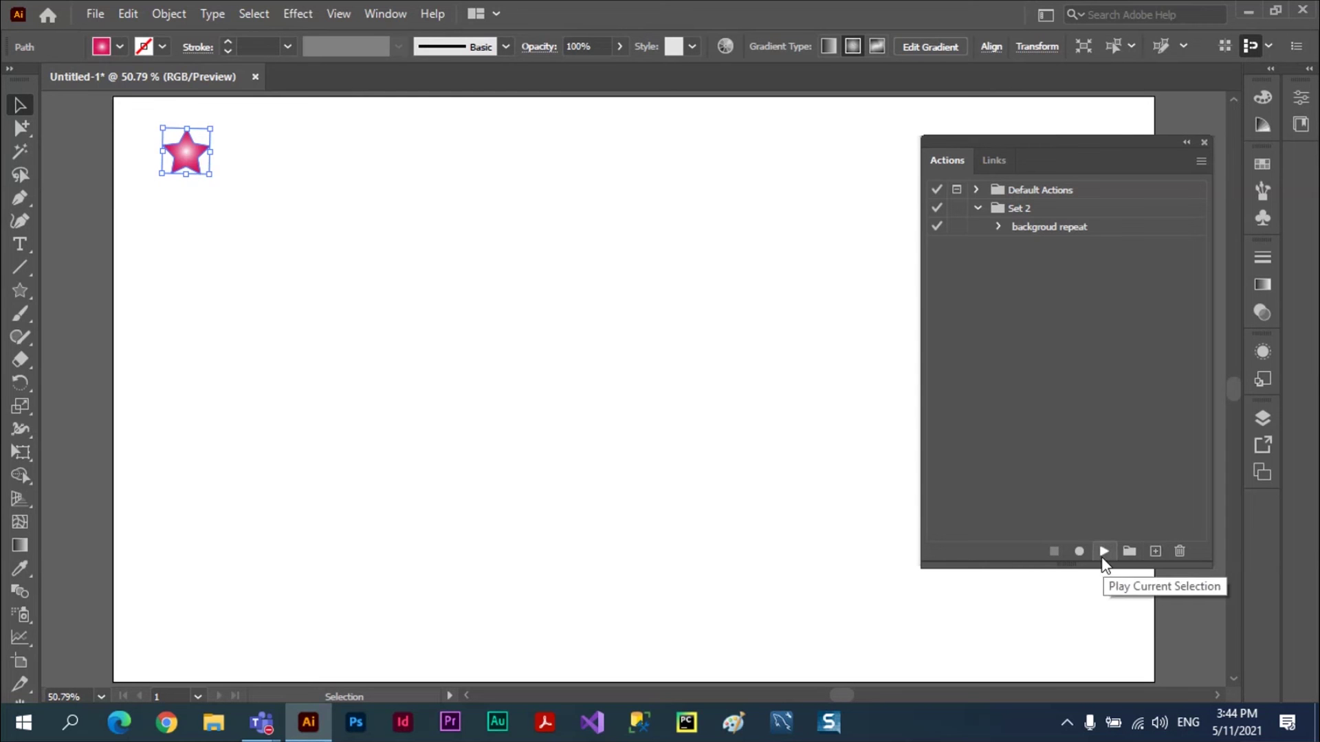
Play the backgroud repeat action to fill the artboard with a nine-by-nine star grid.
{"action": "left_click", "coordinate": [1067, 234]}
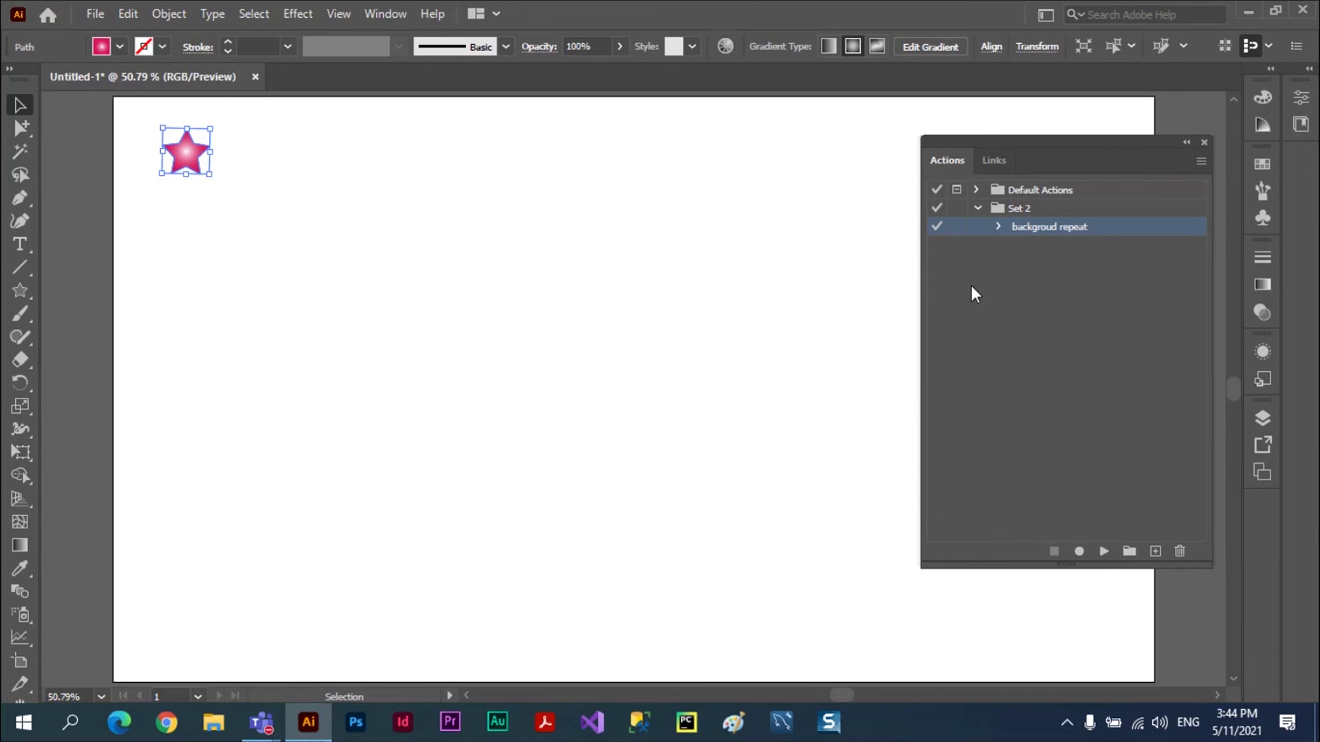
{"action": "left_click", "coordinate": [1103, 551]}
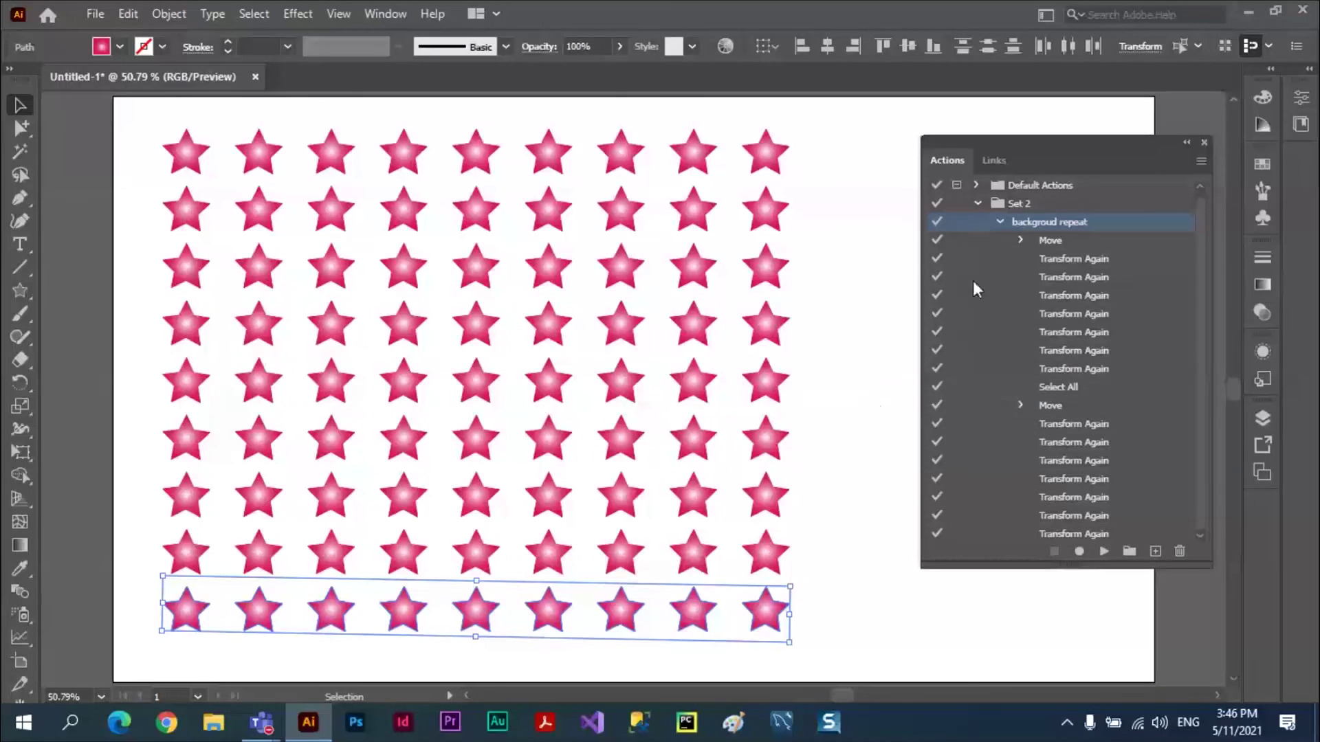
{"action": "left_click", "coordinate": [999, 221]}
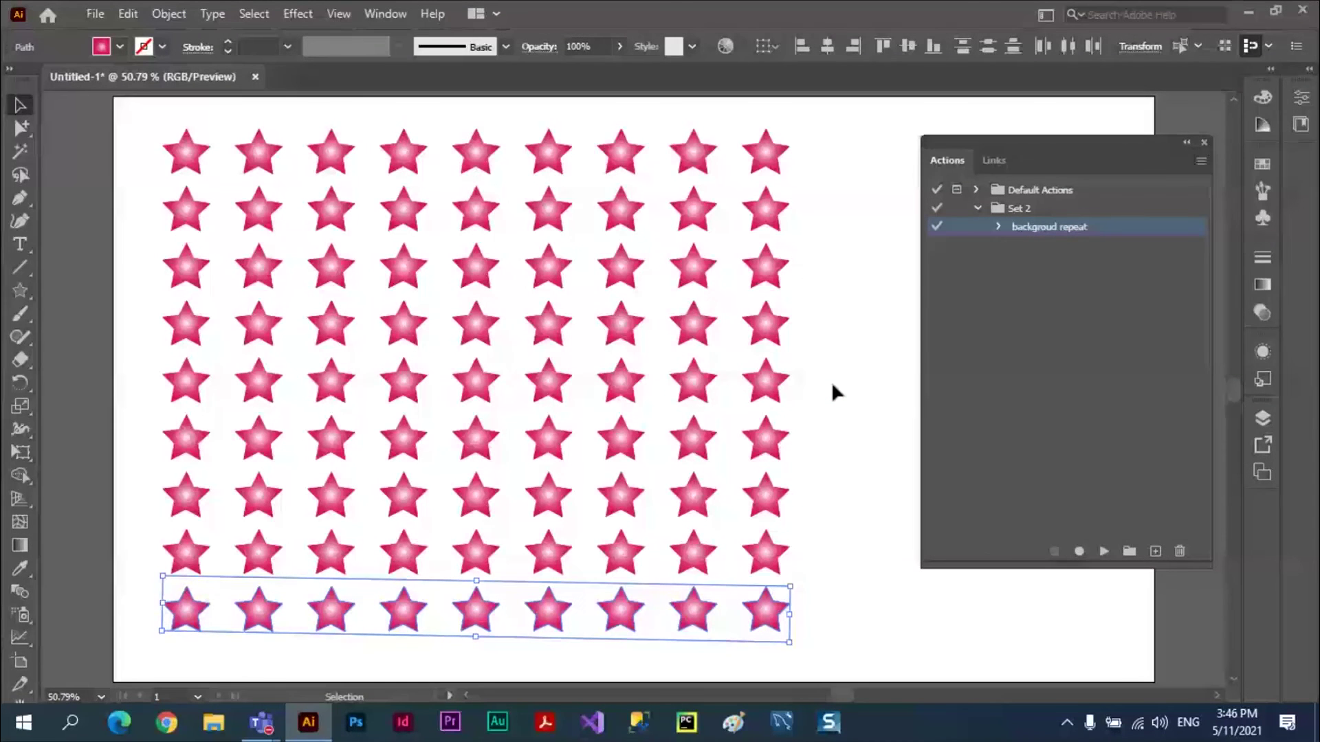
Select all the stars and delete the copies, leaving only the original star.
{"action": "key", "text": "a"}
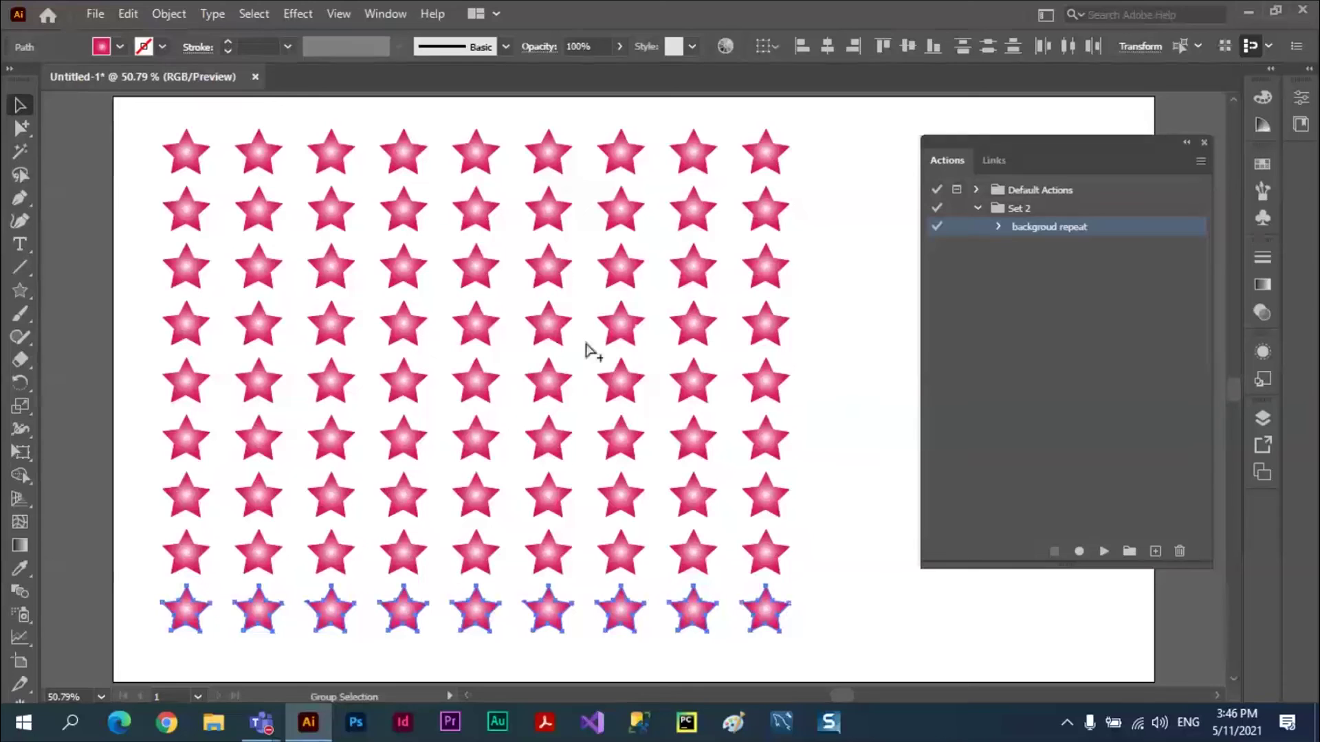
{"action": "key", "text": "v"}
{"action": "key", "text": "ctrl+a"}
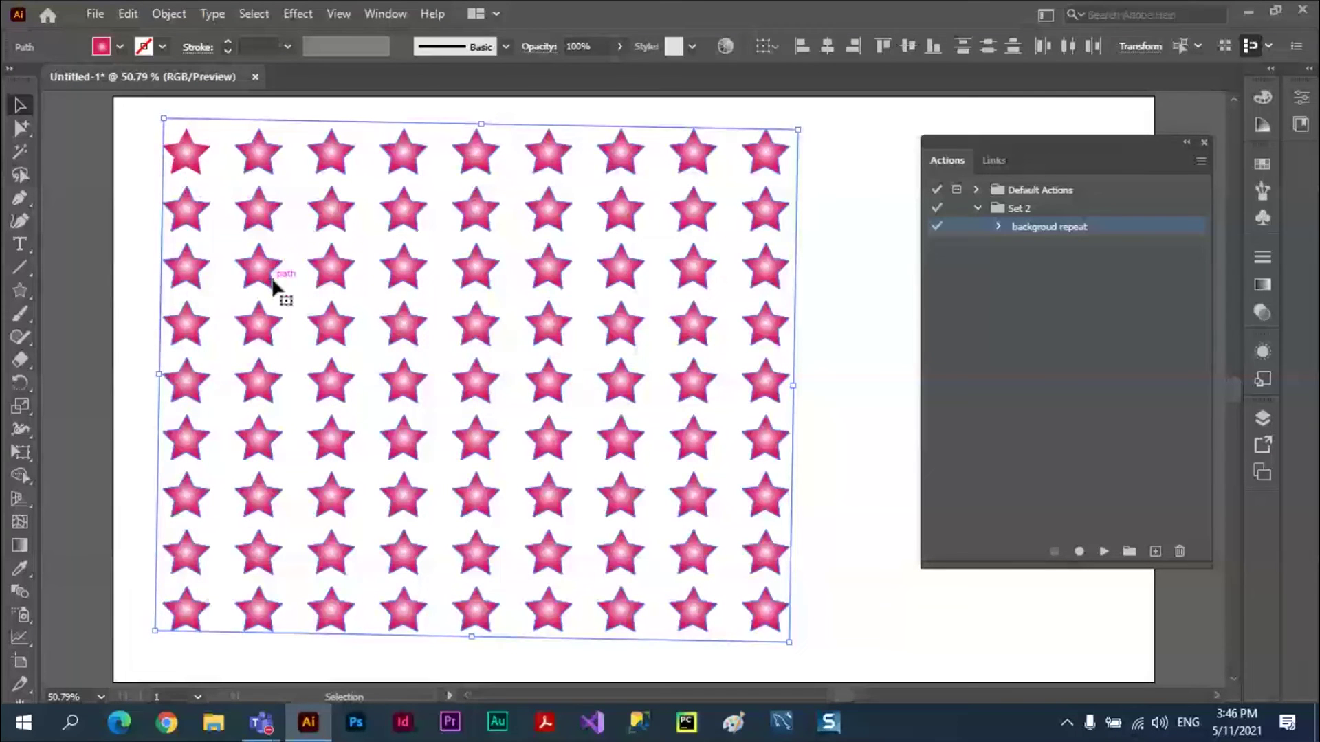
{"action": "key", "text": "Delete"}
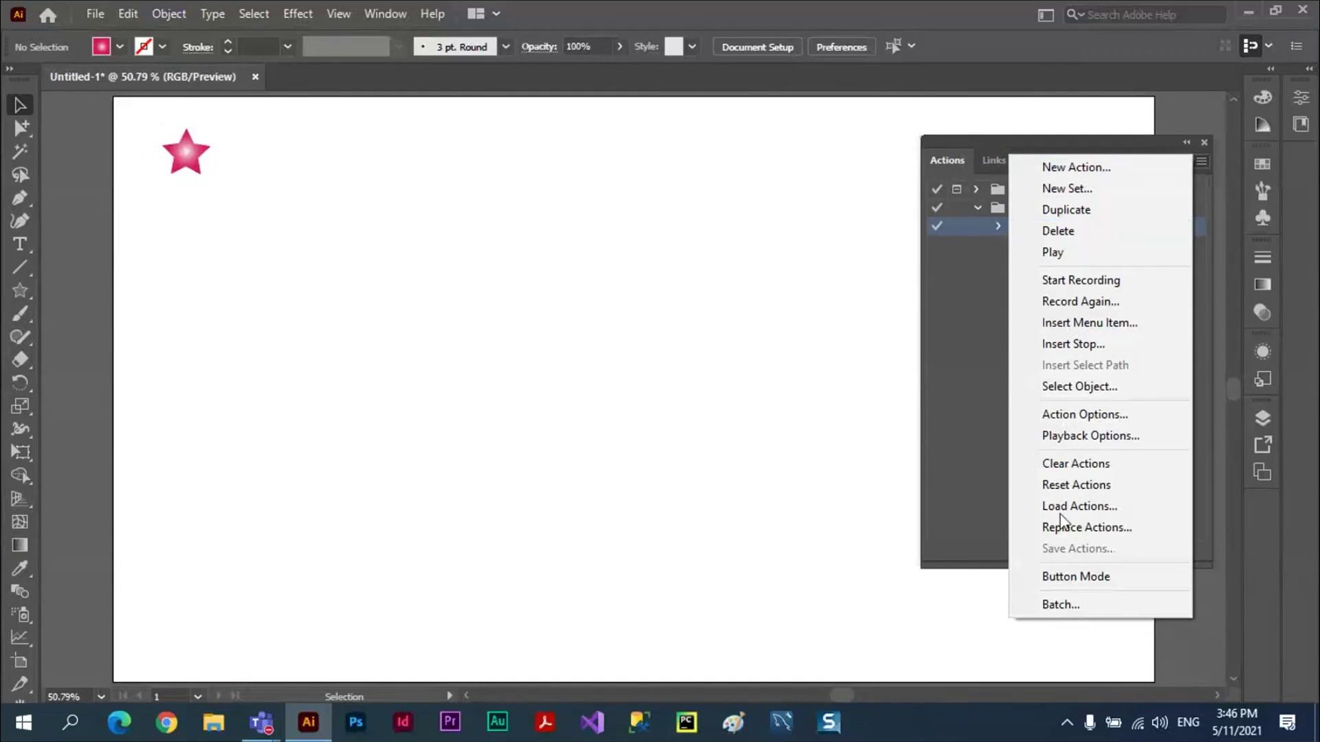
Switch the Actions panel to Button Mode and scroll to the backgroud repeat button.
{"action": "left_click", "coordinate": [1074, 579]}
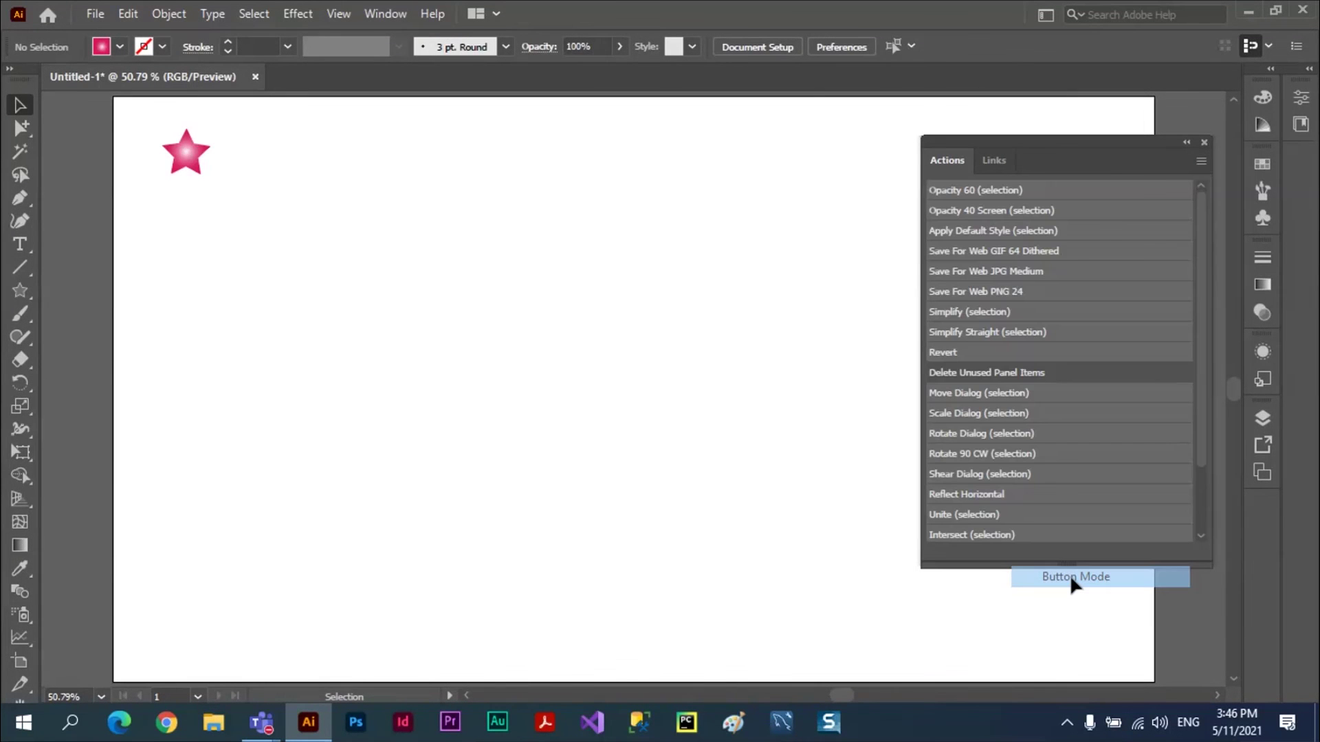
{"action": "left_click_drag", "start_coordinate": [1202, 255], "coordinate": [1206, 363]}
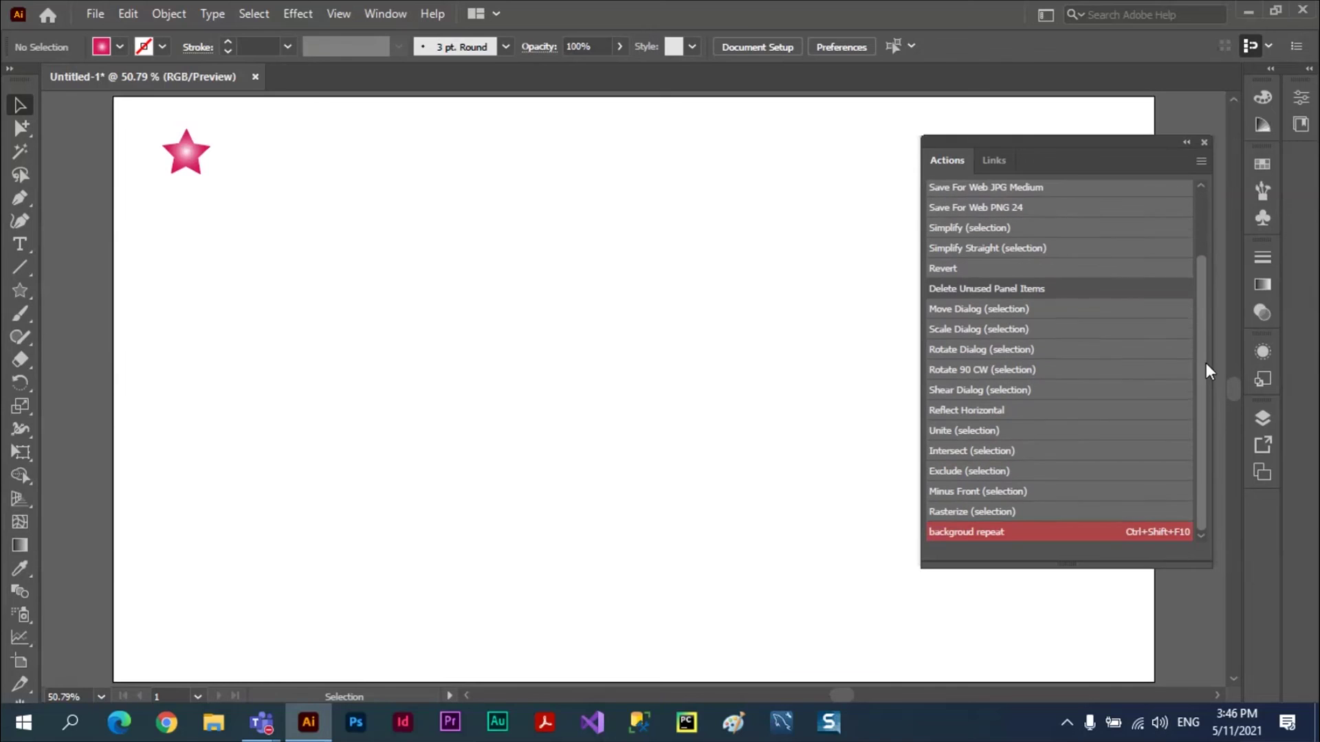
{"action": "scroll", "coordinate": [1104, 229], "scroll_direction": "up", "scroll_amount": 2}
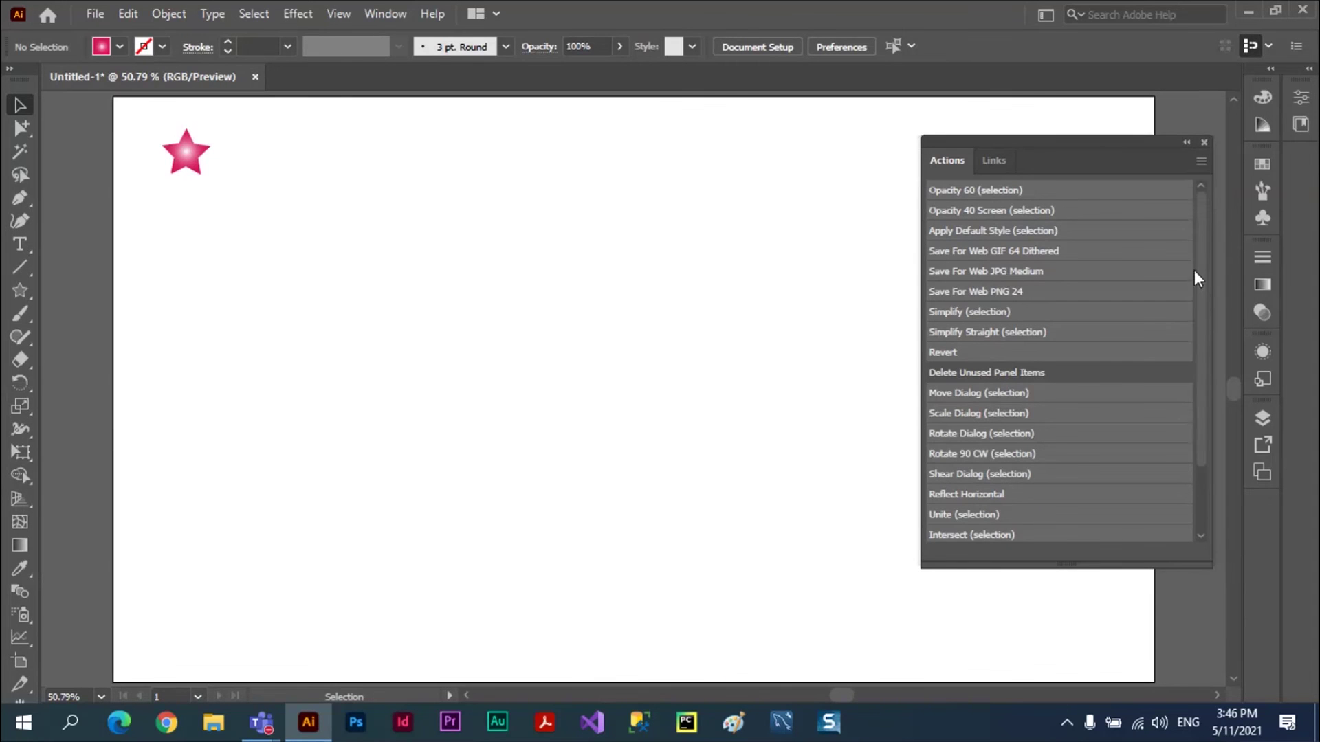
{"action": "left_click_drag", "start_coordinate": [1202, 254], "coordinate": [1207, 356]}
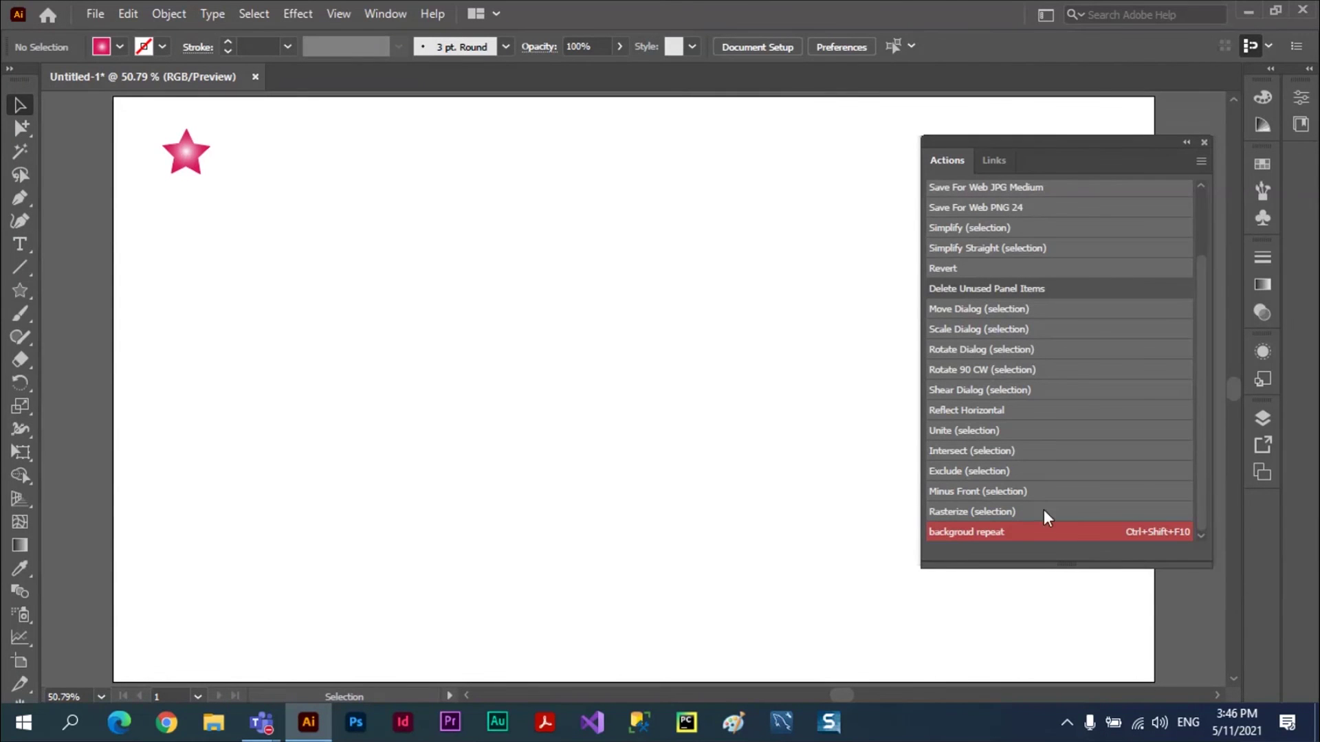
Run backgroud repeat with nothing selected, stop at the 'Move' alert, then select the star.
{"action": "left_click", "coordinate": [989, 534]}
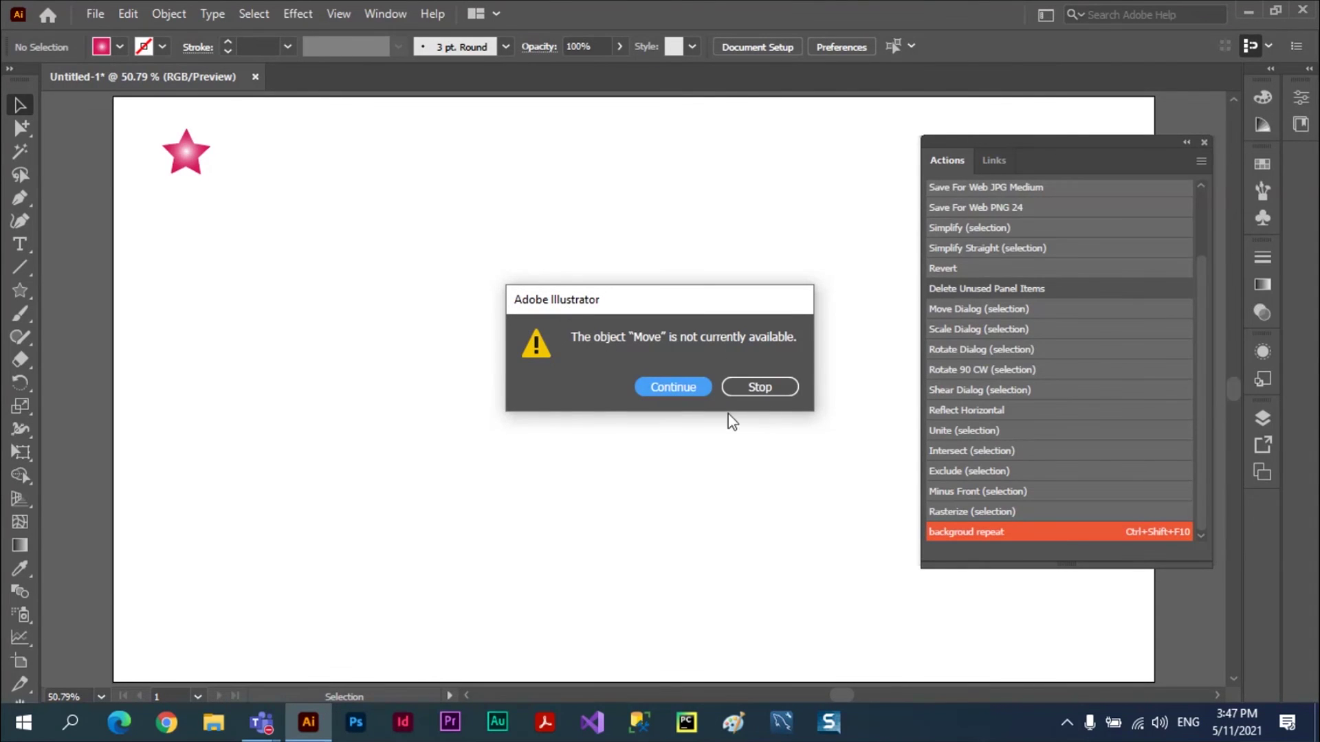
{"action": "left_click", "coordinate": [762, 387]}
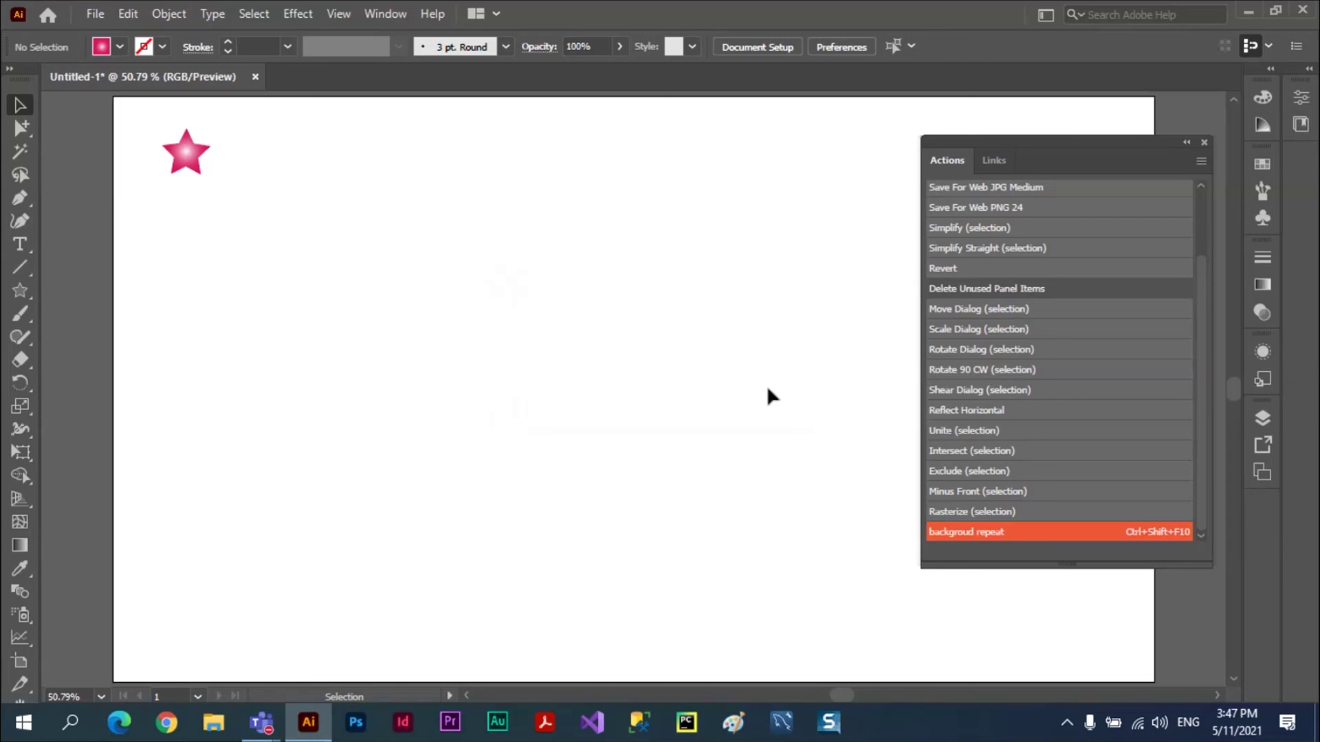
{"action": "left_click", "coordinate": [193, 151]}
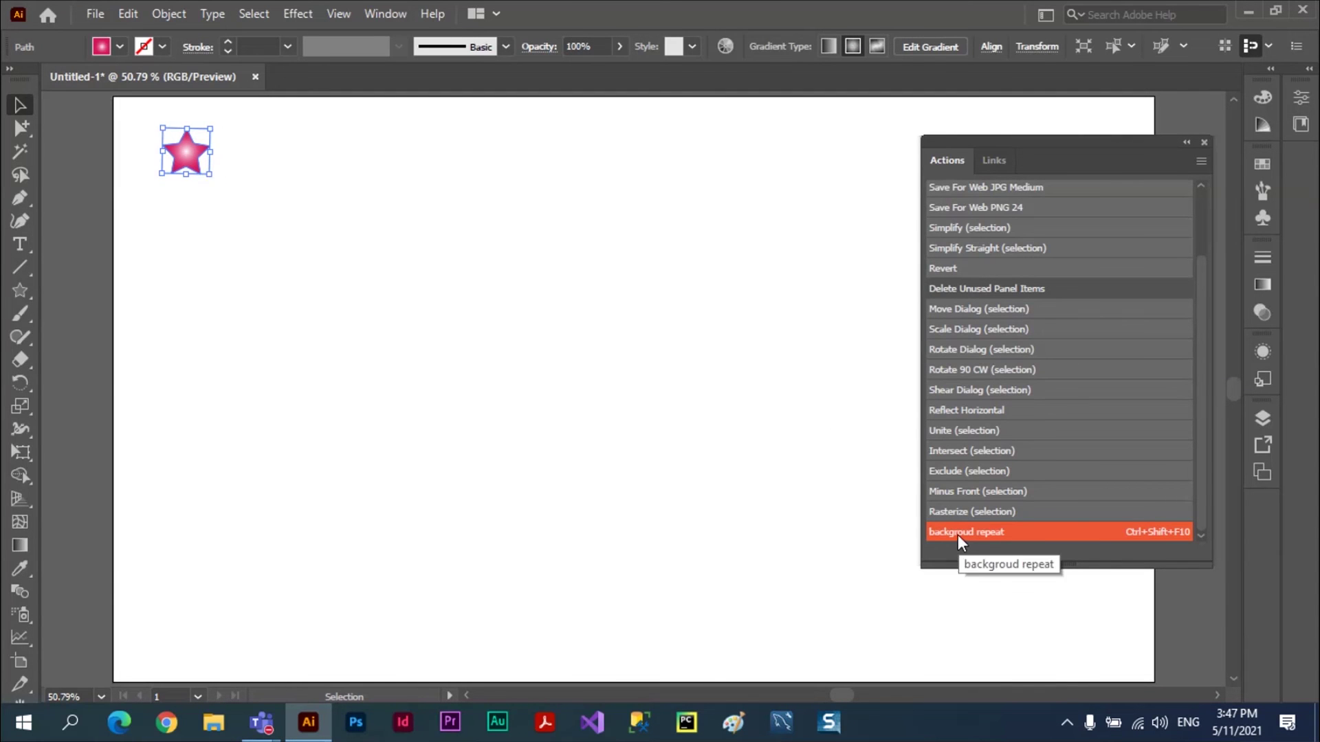
Replay backgroud repeat with Ctrl+Shift+F10 to build the grid, then undo back to two stars.
{"action": "key", "text": "ctrl+shift+F10"}
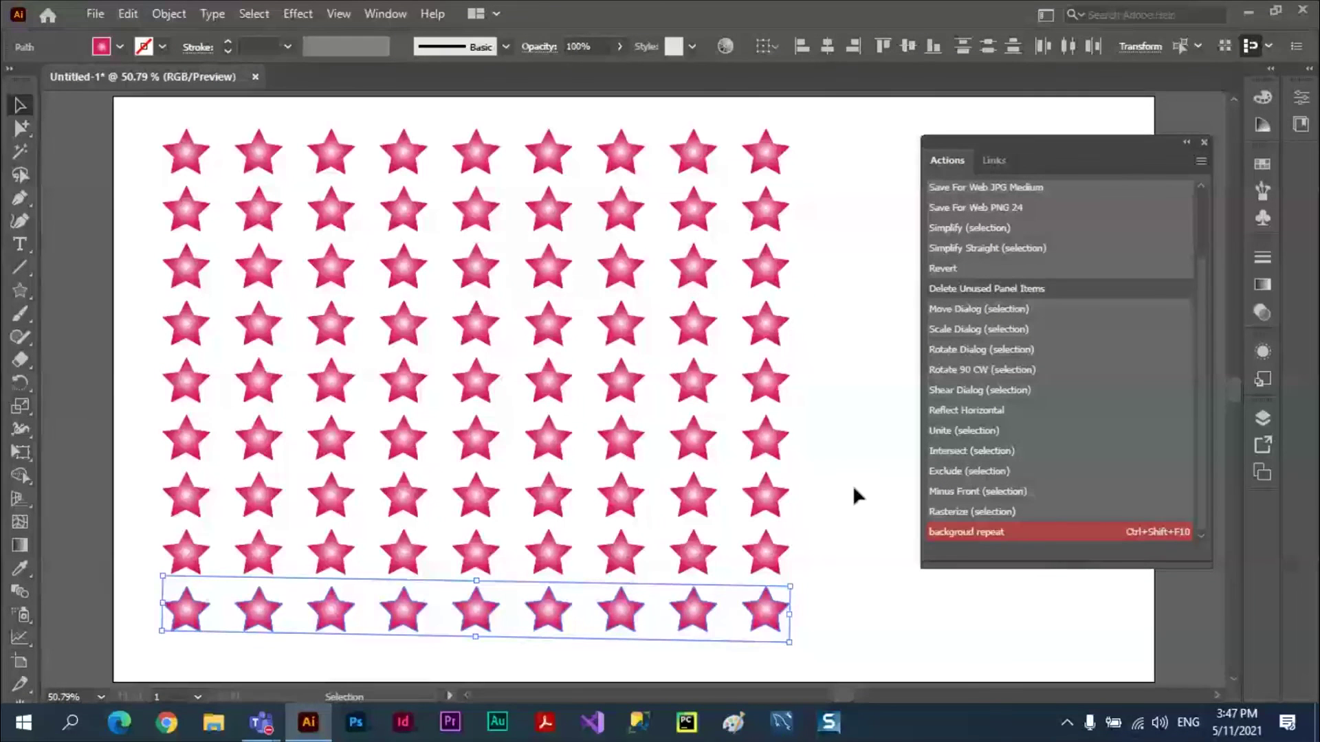
{"action": "key", "text": "ctrl+z"}
{"action": "key", "text": "ctrl+z"}
{"action": "key", "text": "ctrl+z"}
{"action": "key", "text": "ctrl+z"}
{"action": "key", "text": "ctrl+z"}
{"action": "key", "text": "ctrl+z"}
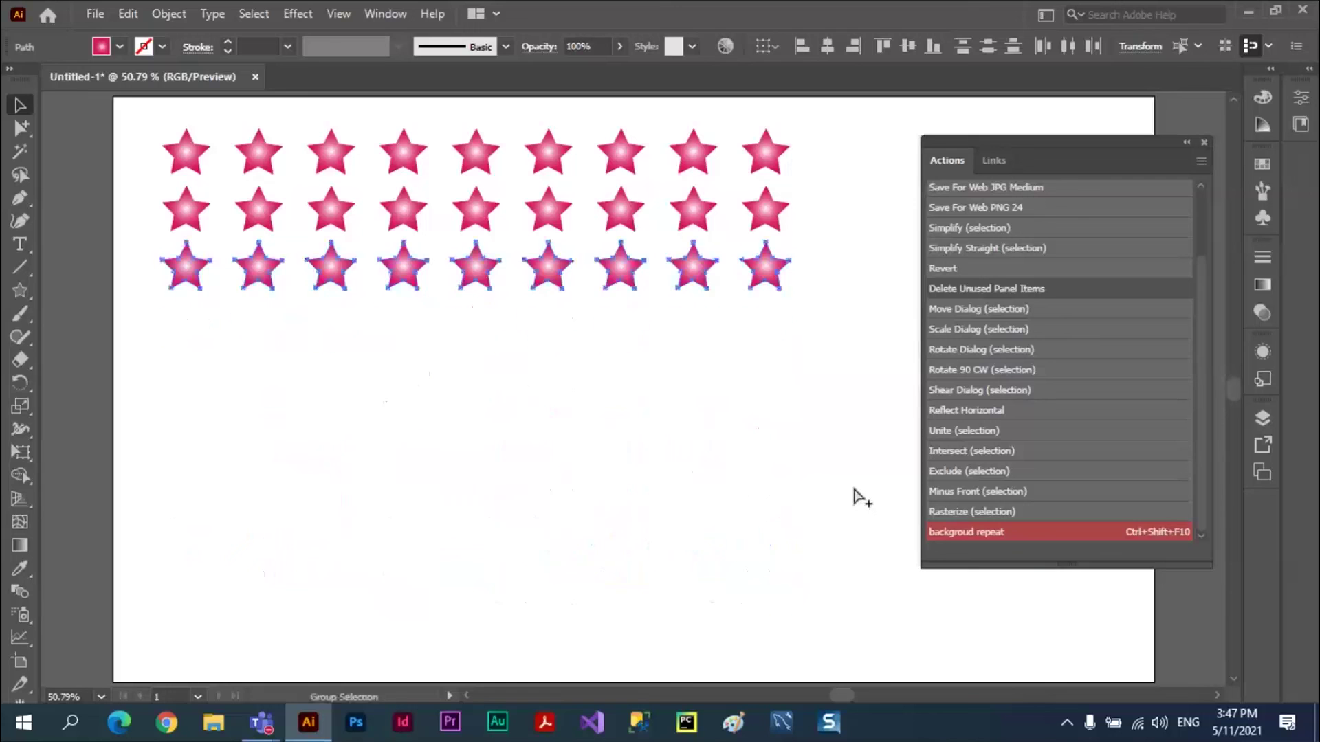
{"action": "key", "text": "ctrl+z"}
{"action": "key", "text": "ctrl+z"}
{"action": "key", "text": "ctrl+z"}
{"action": "key", "text": "ctrl+z"}
{"action": "key", "text": "ctrl+z"}
{"action": "key", "text": "ctrl+z"}
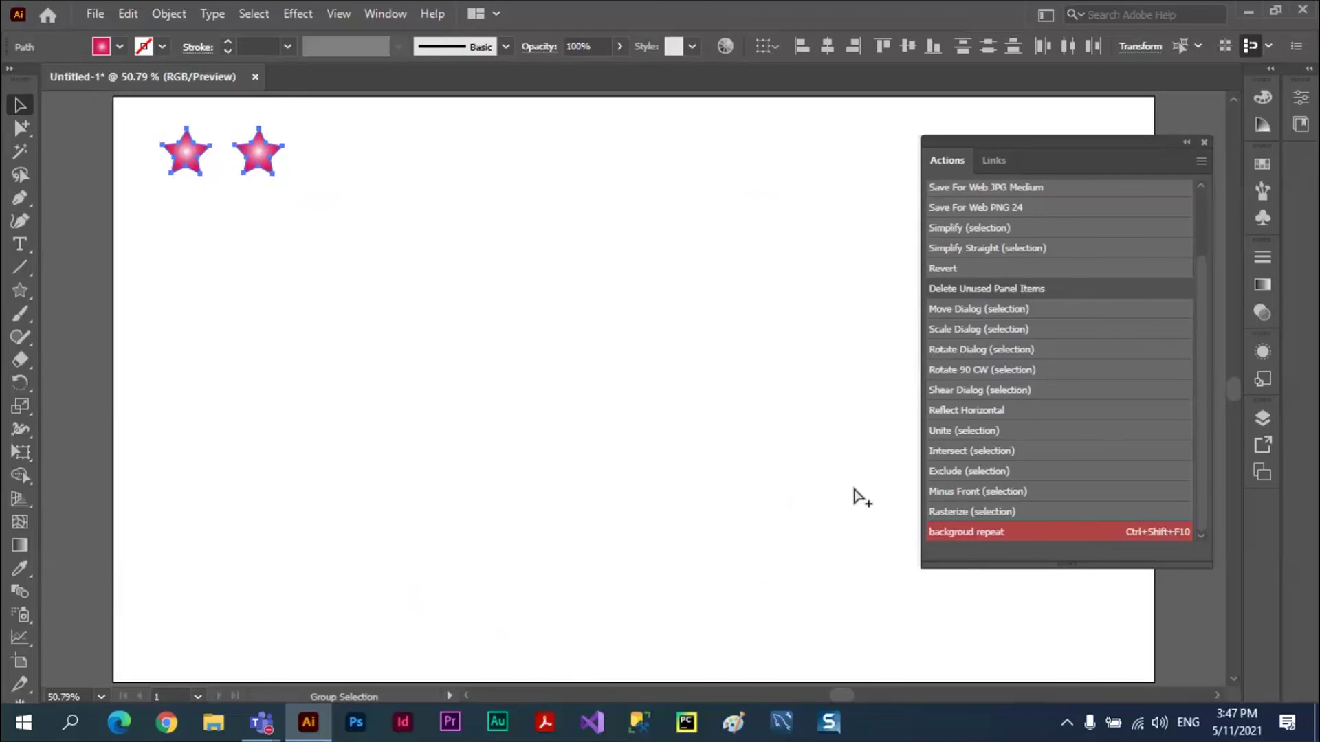
{"action": "key", "text": "ctrl+z"}
Turn off Button Mode in the Actions panel and reselect the single gradient star.
{"action": "left_click", "coordinate": [1201, 161]}
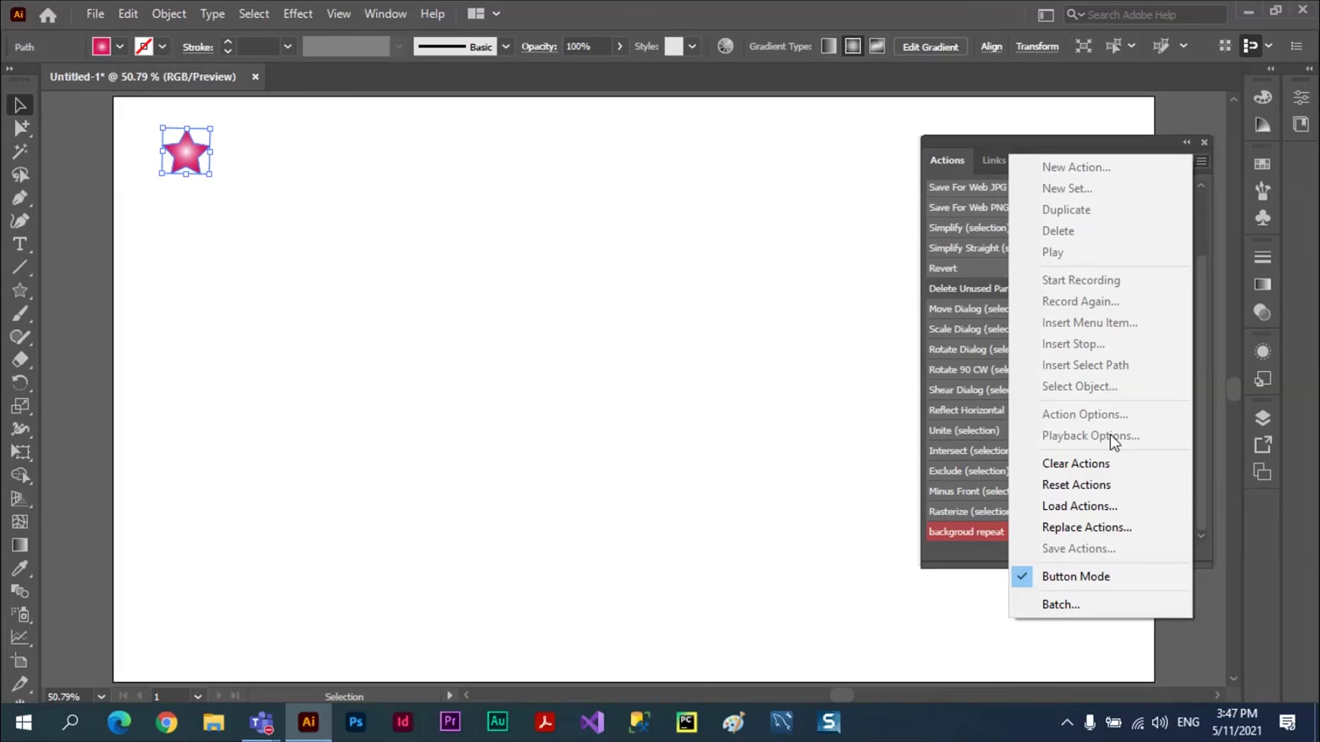
{"action": "left_click", "coordinate": [1082, 576]}
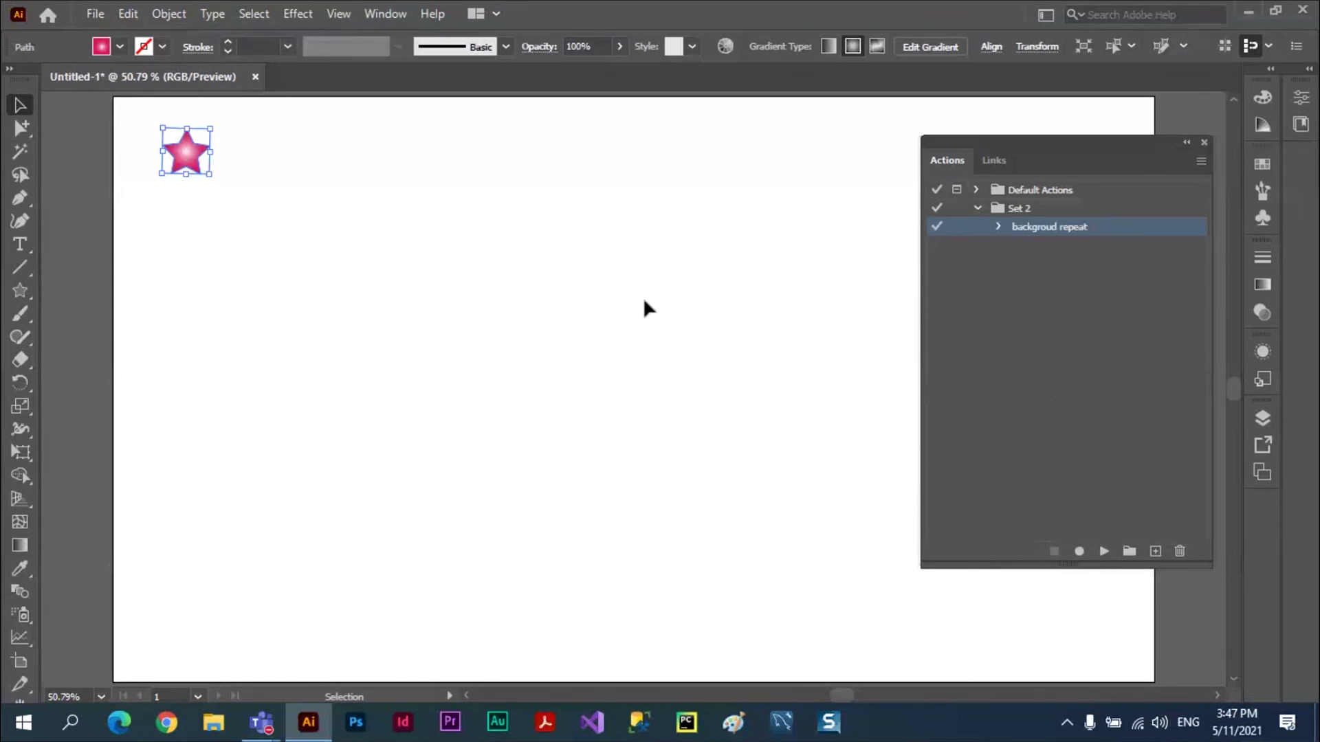
{"action": "left_click", "coordinate": [843, 280]}
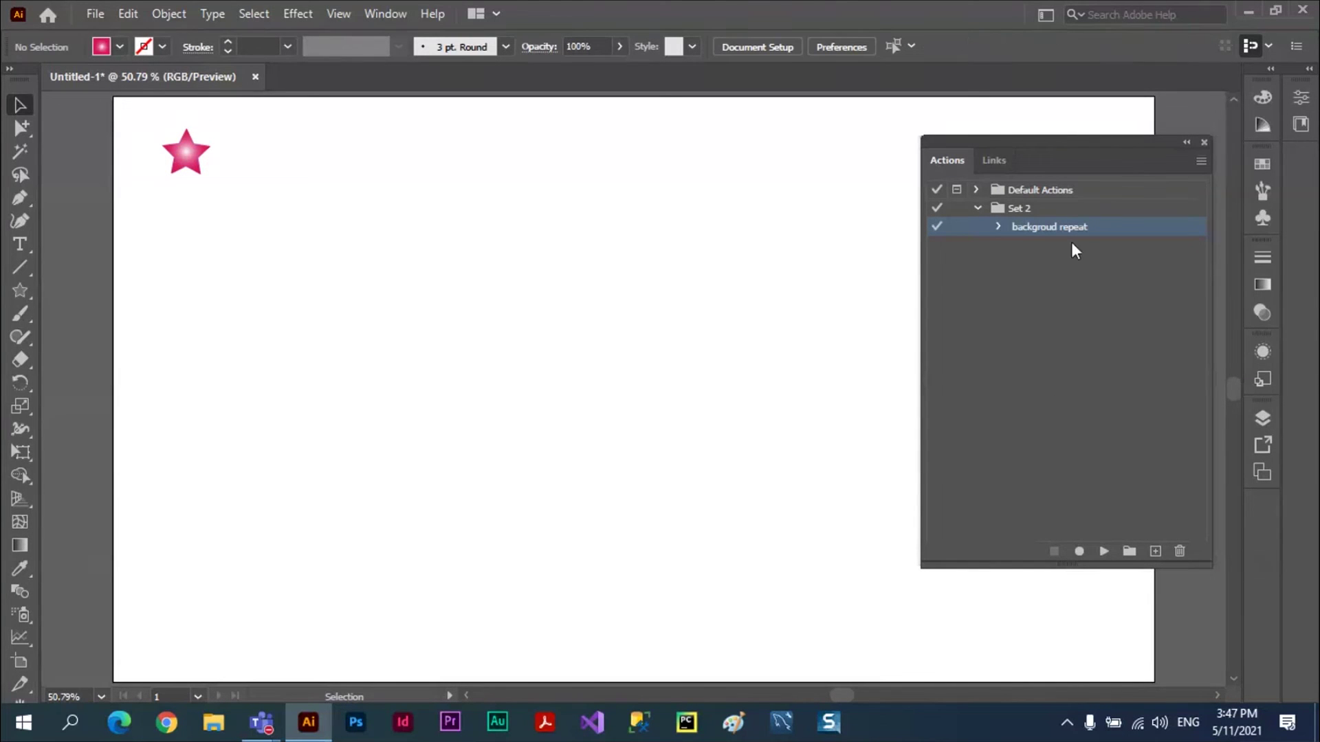
{"action": "left_click", "coordinate": [187, 157]}
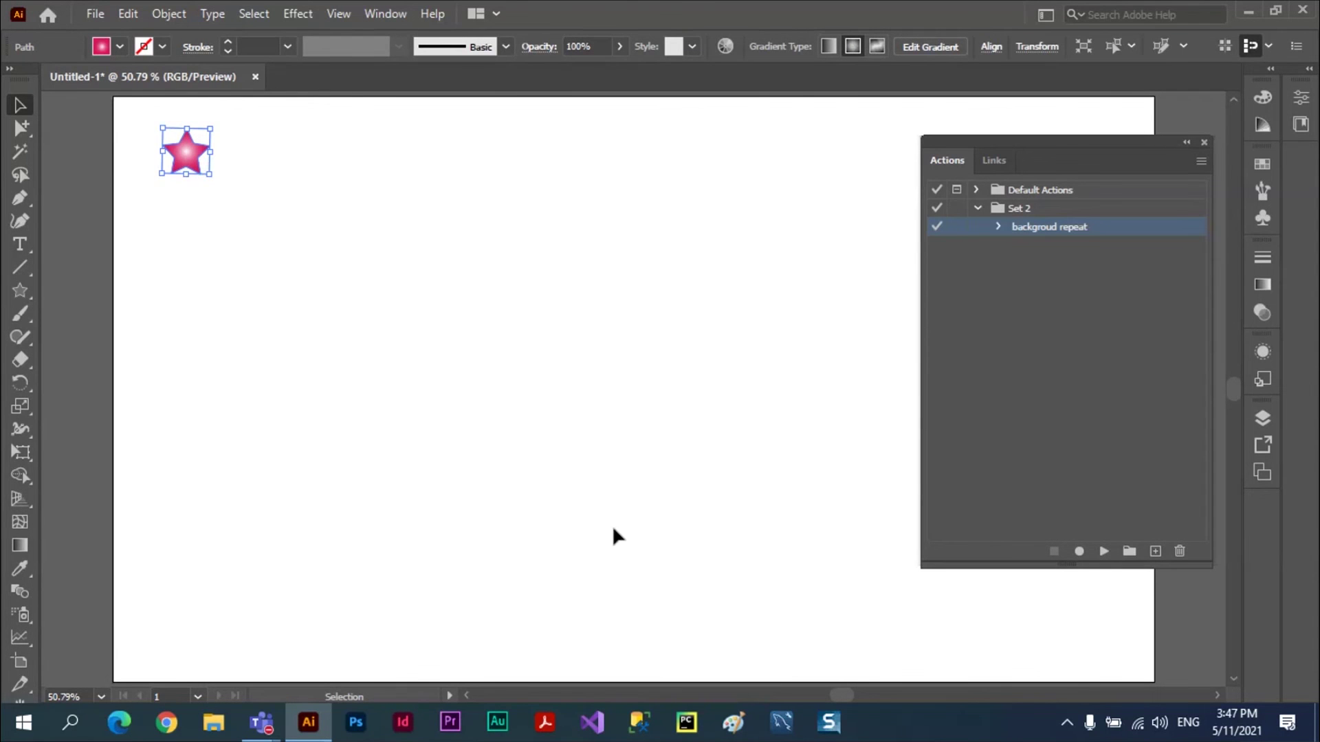
Replay backgroud repeat to rebuild the star grid, then undo down to seven top-row stars.
{"action": "key", "text": "ctrl+shift+b"}
{"action": "key", "text": "shift+F2"}
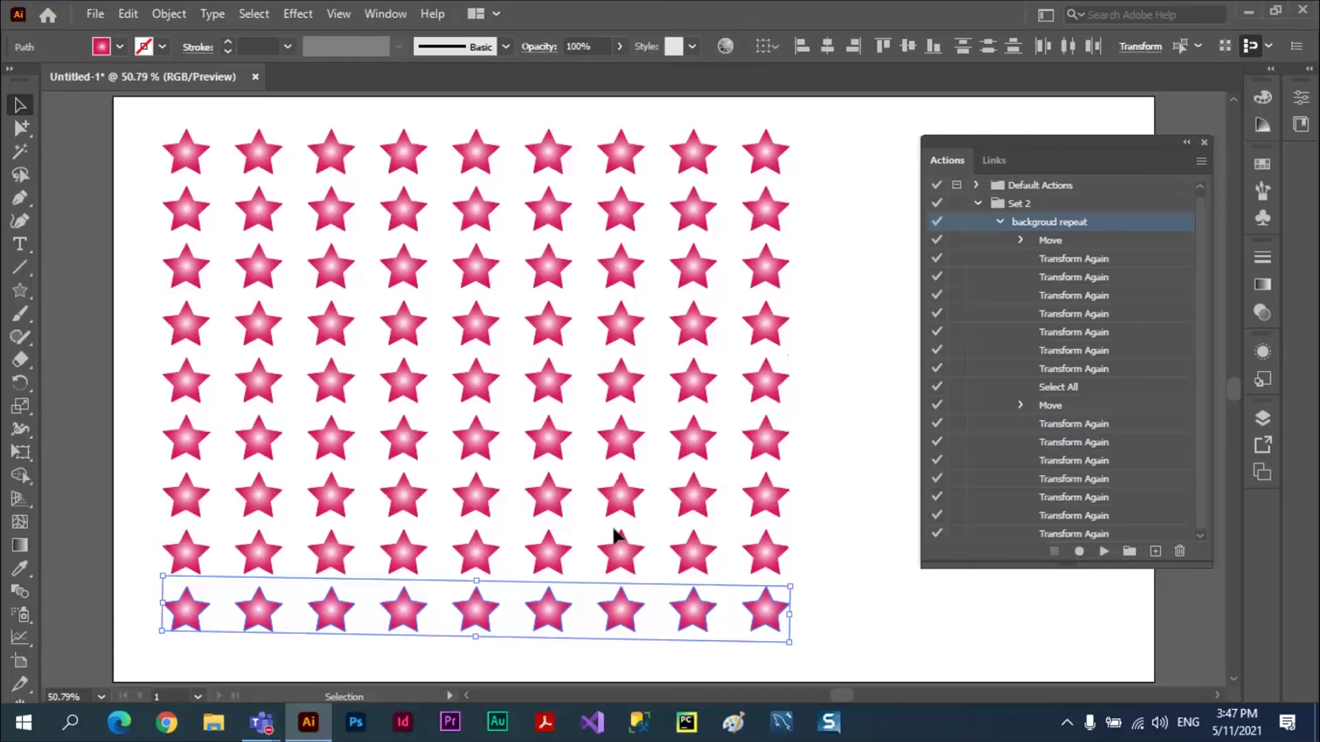
{"action": "key", "text": "ctrl+z"}
{"action": "key", "text": "ctrl+z"}
{"action": "key", "text": "ctrl+z"}
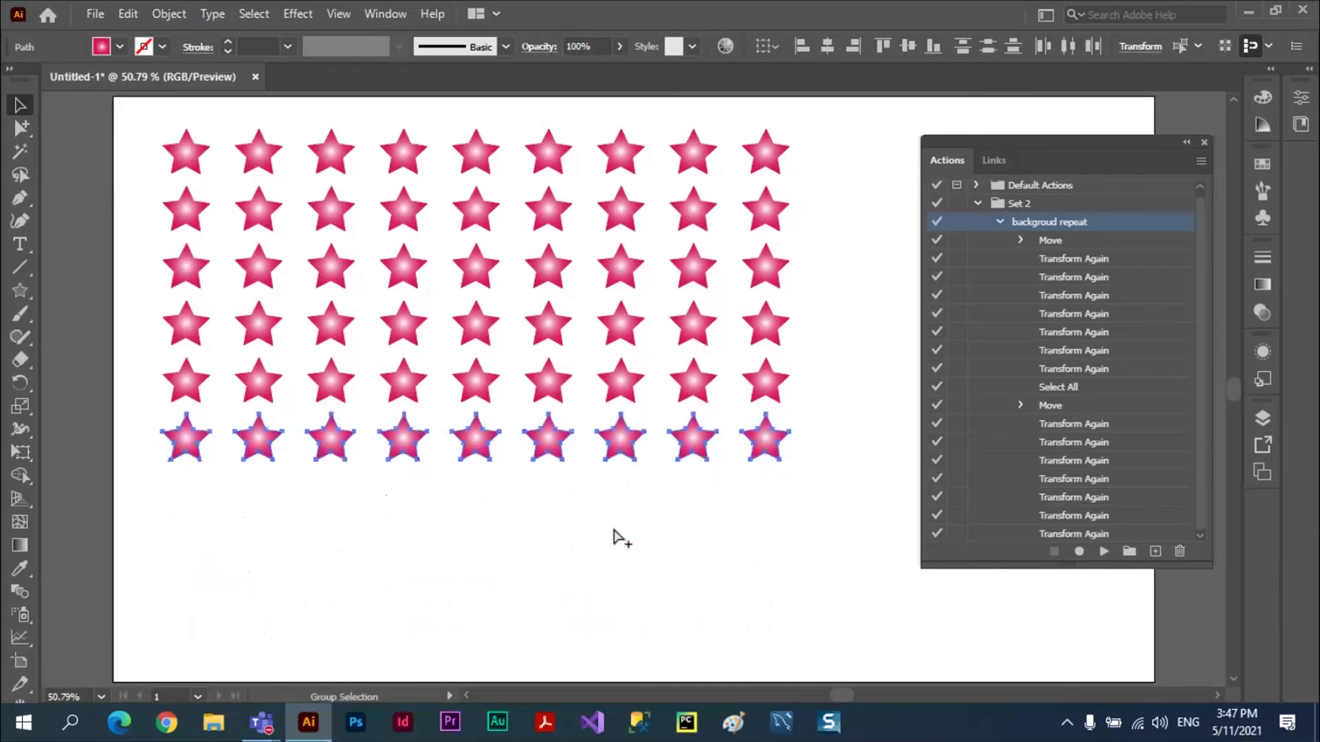
{"action": "key", "text": "ctrl+z"}
{"action": "key", "text": "ctrl+z"}
{"action": "key", "text": "ctrl+z"}
{"action": "key", "text": "ctrl+z"}
{"action": "key", "text": "ctrl+z"}
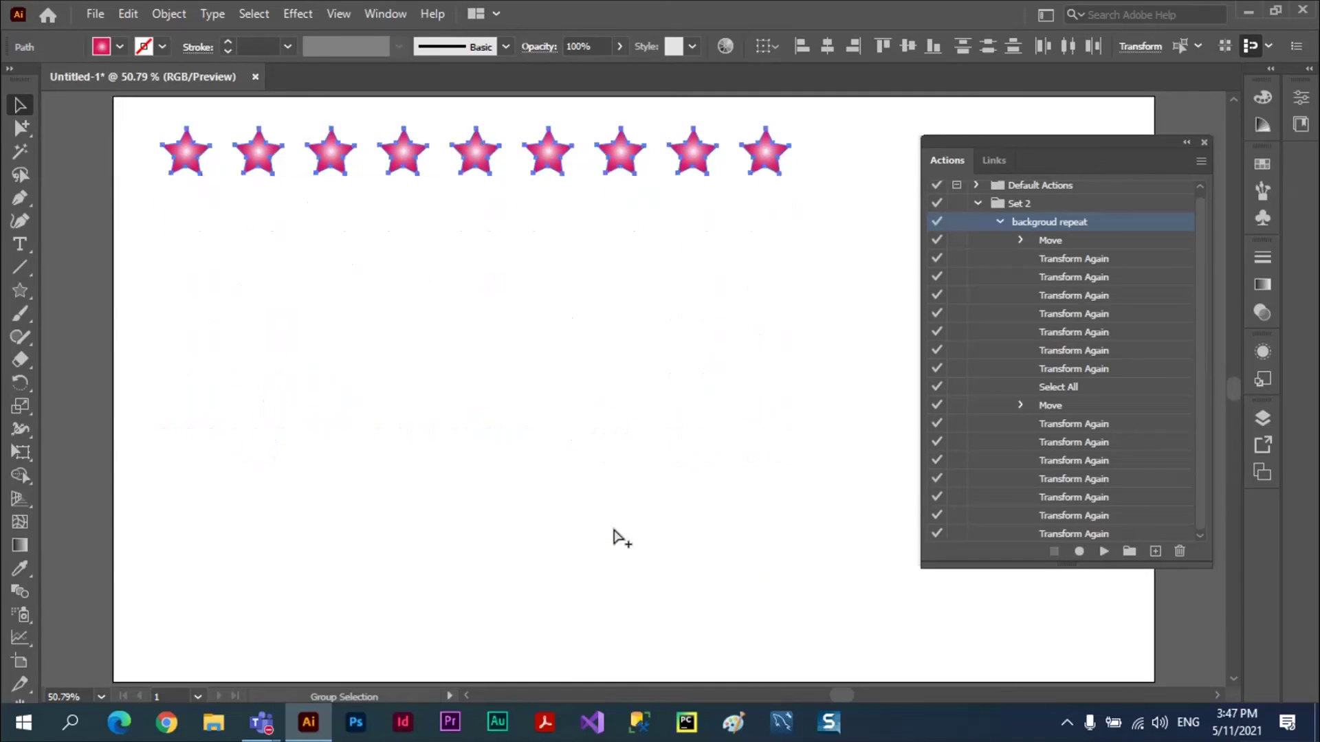
{"action": "key", "text": "ctrl+z"}
{"action": "key", "text": "ctrl+z"}
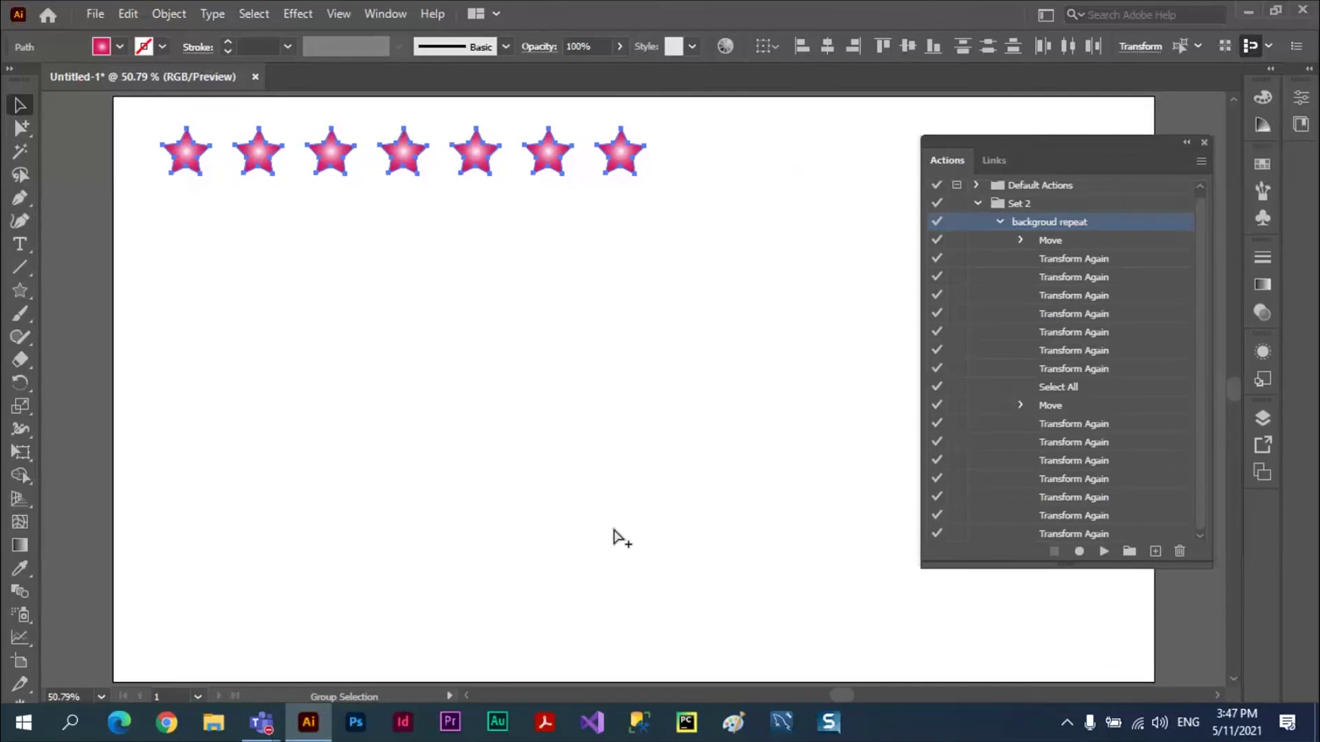
{"action": "key", "text": "ctrl+z"}
{"action": "key", "text": "ctrl+z"}
{"action": "key", "text": "ctrl+z"}
{"action": "key", "text": "ctrl+z"}
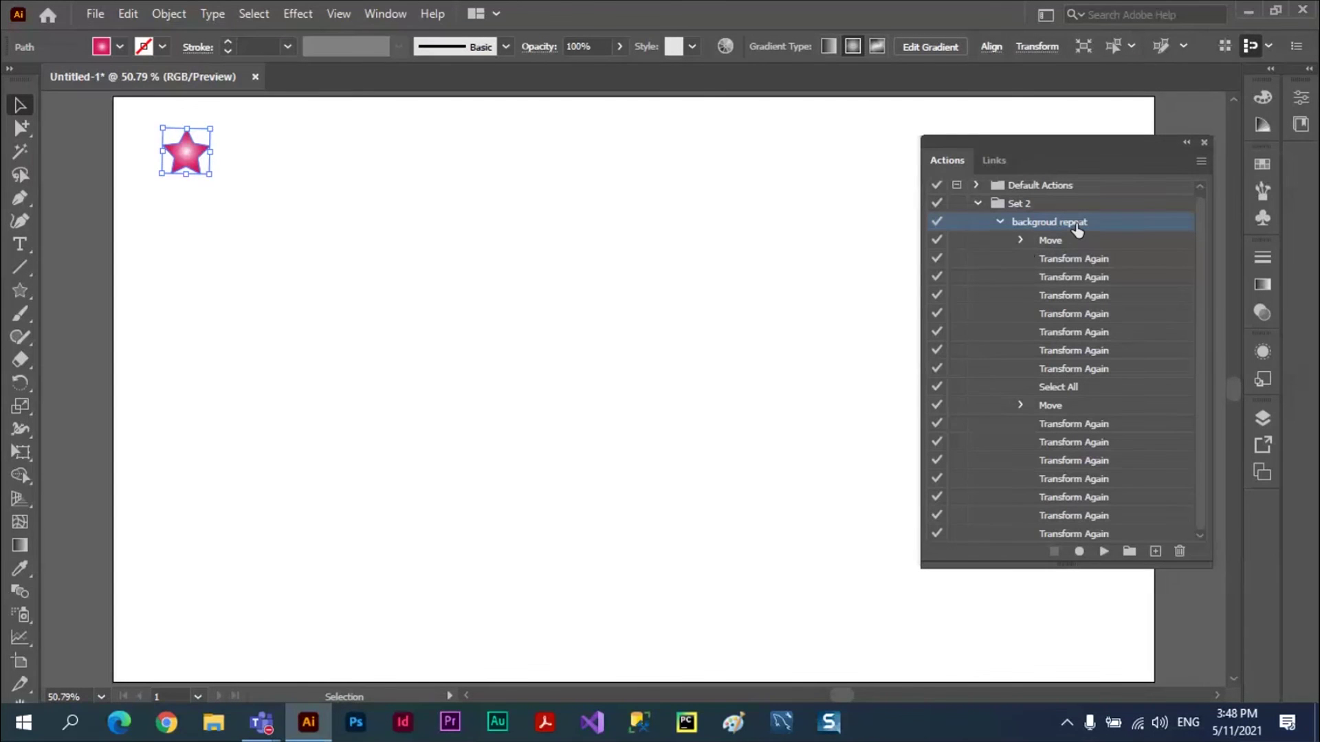
Play the Move and Transform Again steps one at a time to start the star row.
{"action": "left_click", "coordinate": [1129, 242]}
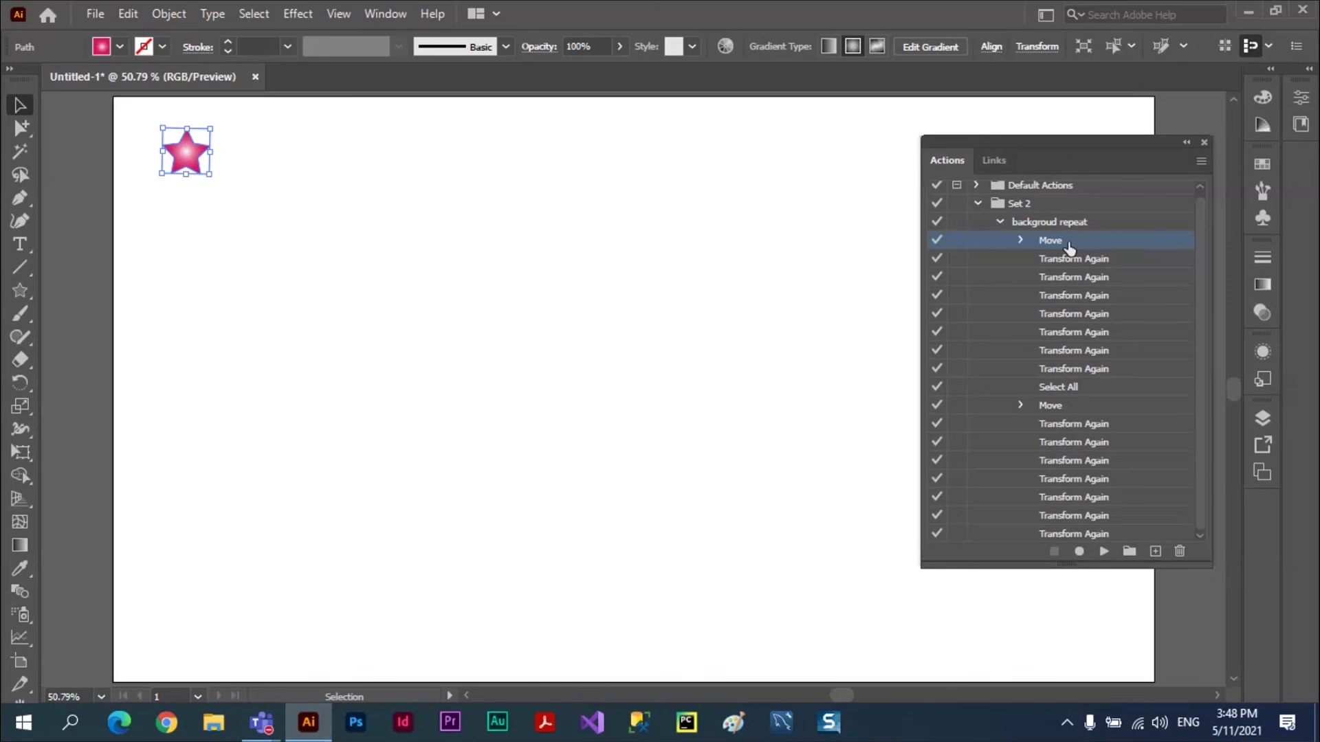
{"action": "double_click", "coordinate": [1126, 239], "text": "ctrl"}
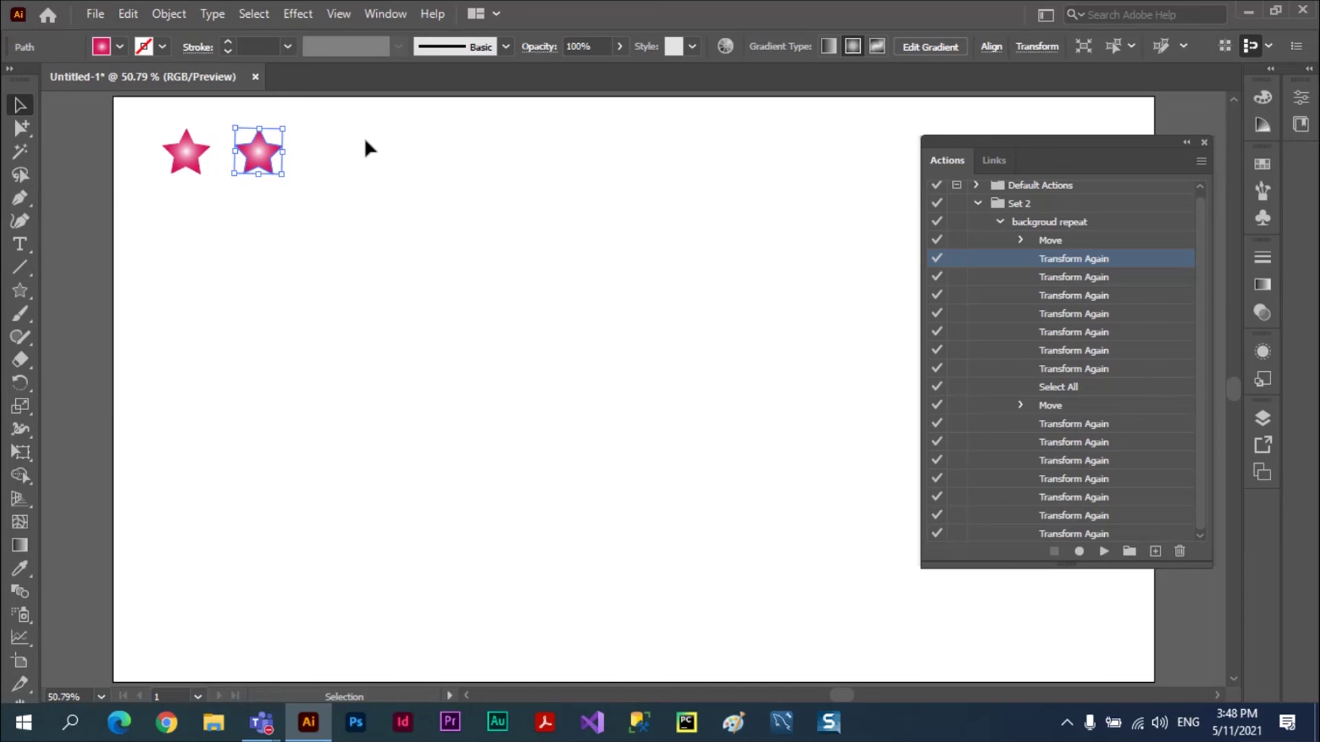
{"action": "double_click", "coordinate": [1131, 278], "text": "ctrl"}
{"action": "double_click", "coordinate": [1124, 295], "text": "ctrl"}
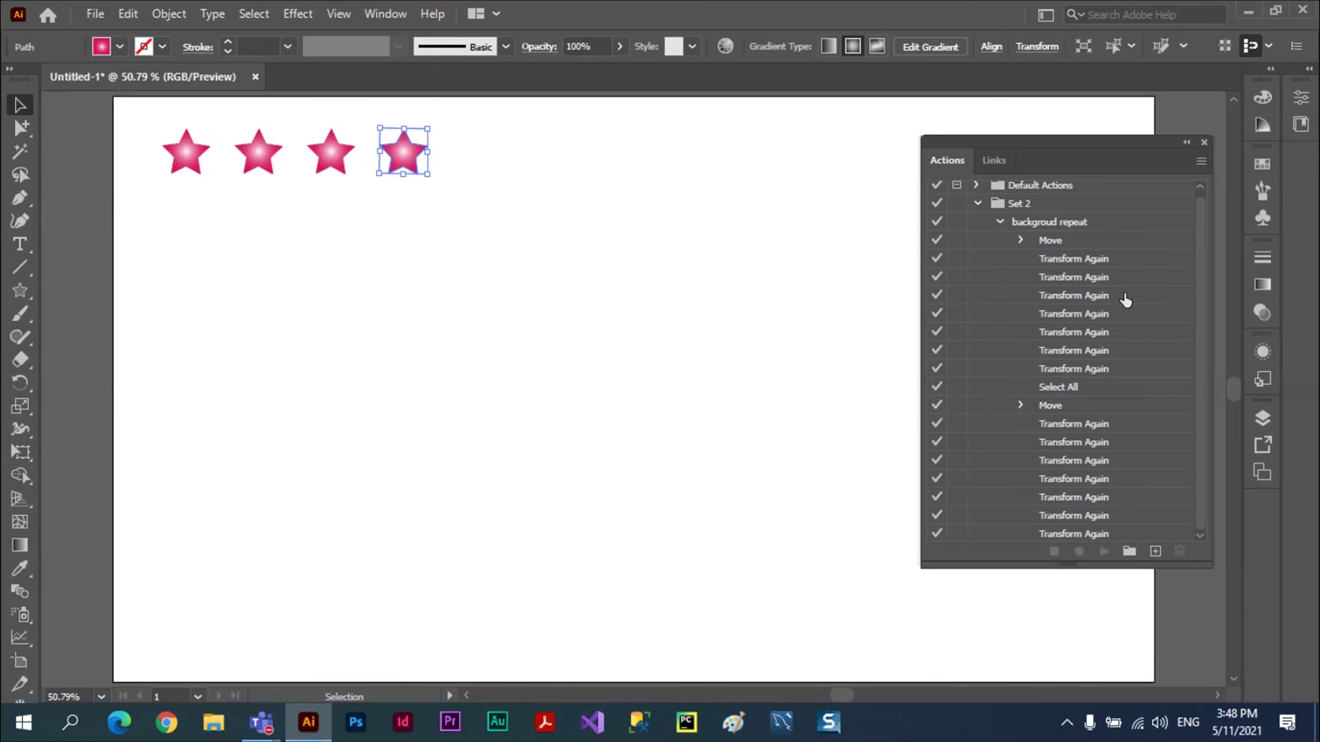
{"action": "double_click", "coordinate": [1125, 314], "text": "ctrl"}
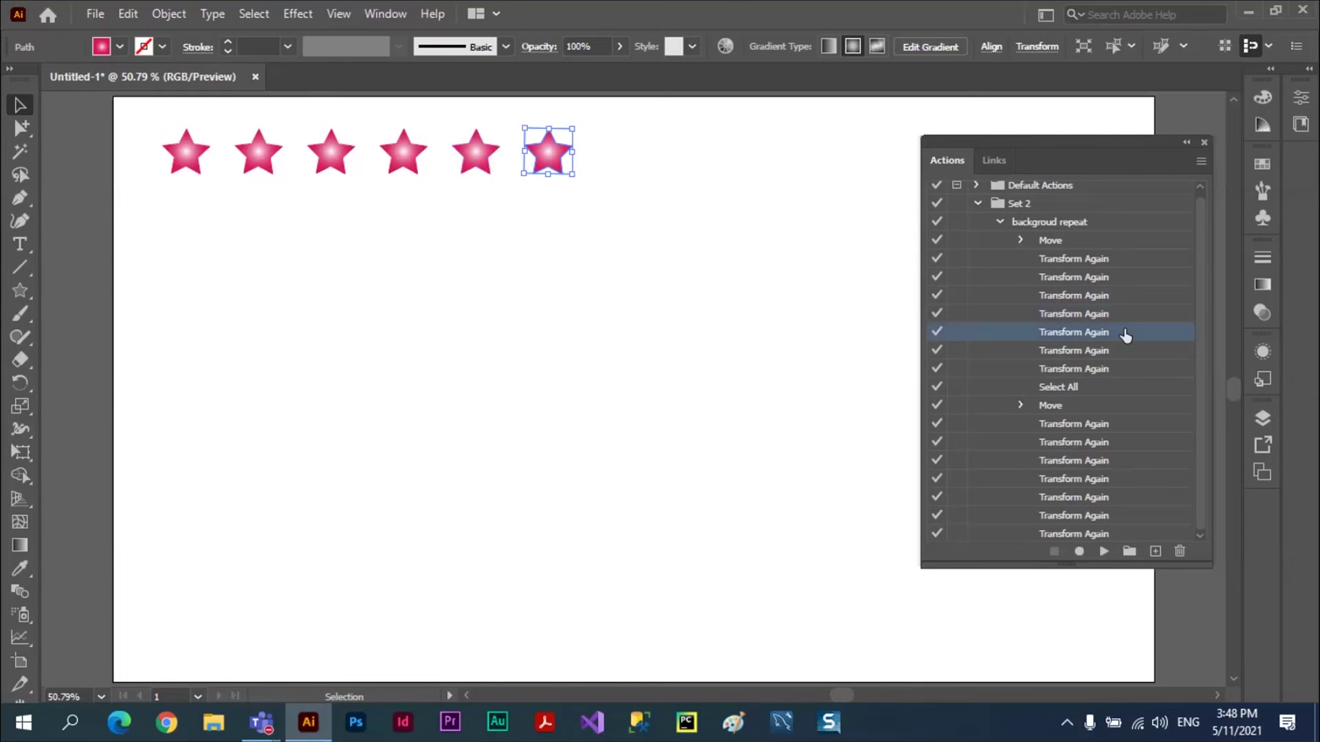
Finish the nine-star row, then play Select All and Move to extend to five rows.
{"action": "double_click", "coordinate": [1125, 351], "text": "ctrl"}
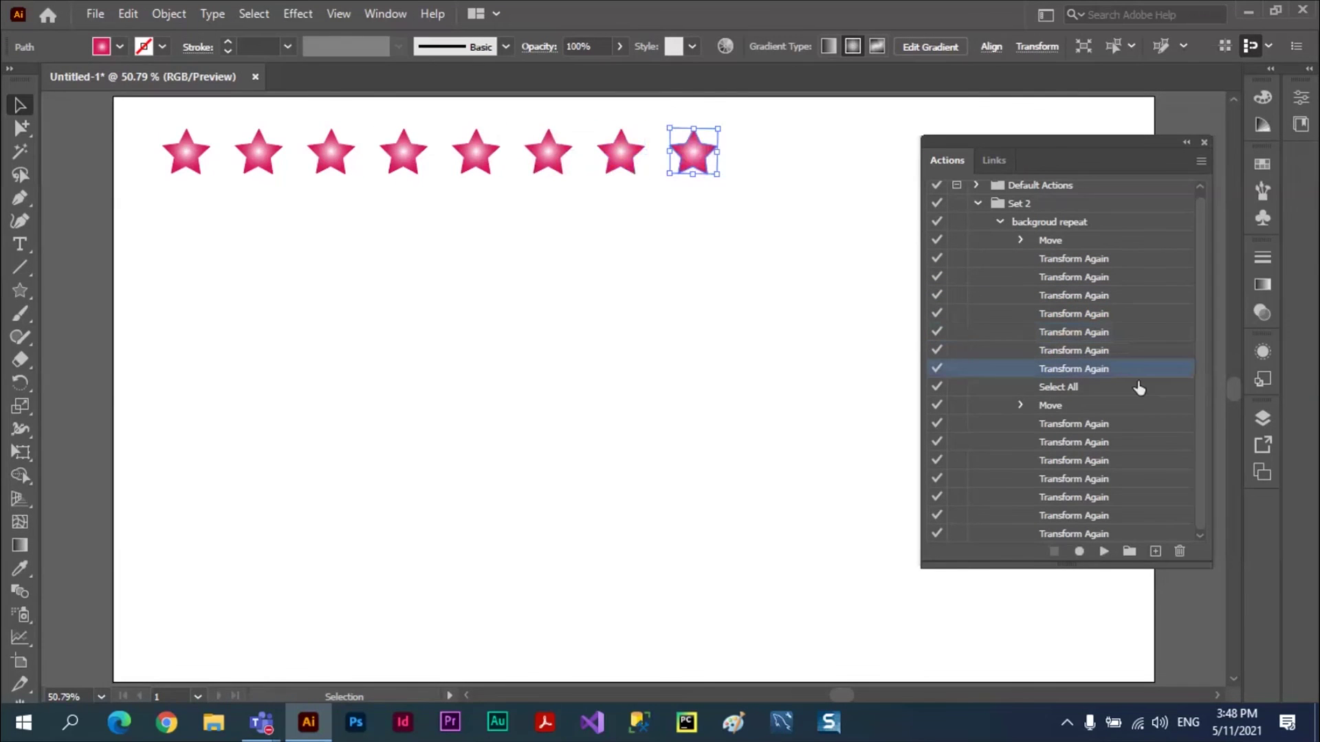
{"action": "double_click", "coordinate": [1134, 372], "text": "ctrl"}
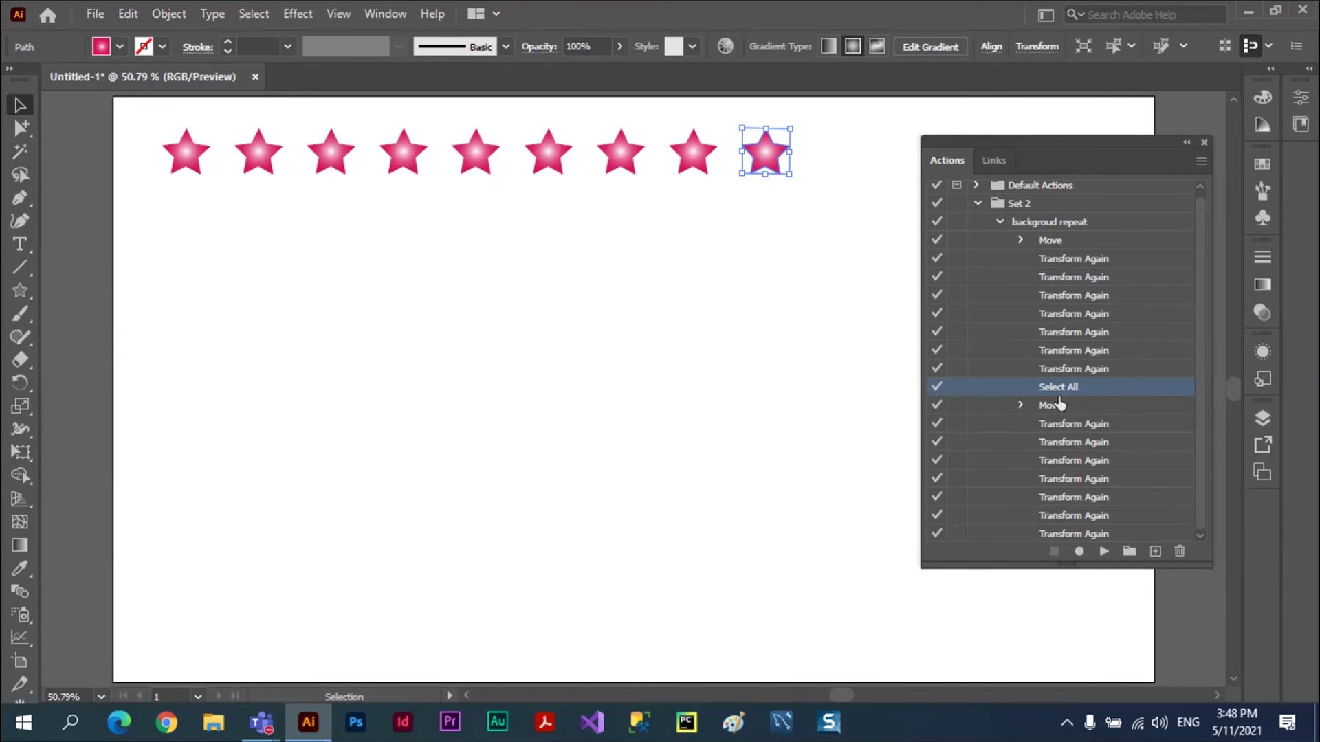
{"action": "left_click", "coordinate": [1147, 413], "text": "shift"}
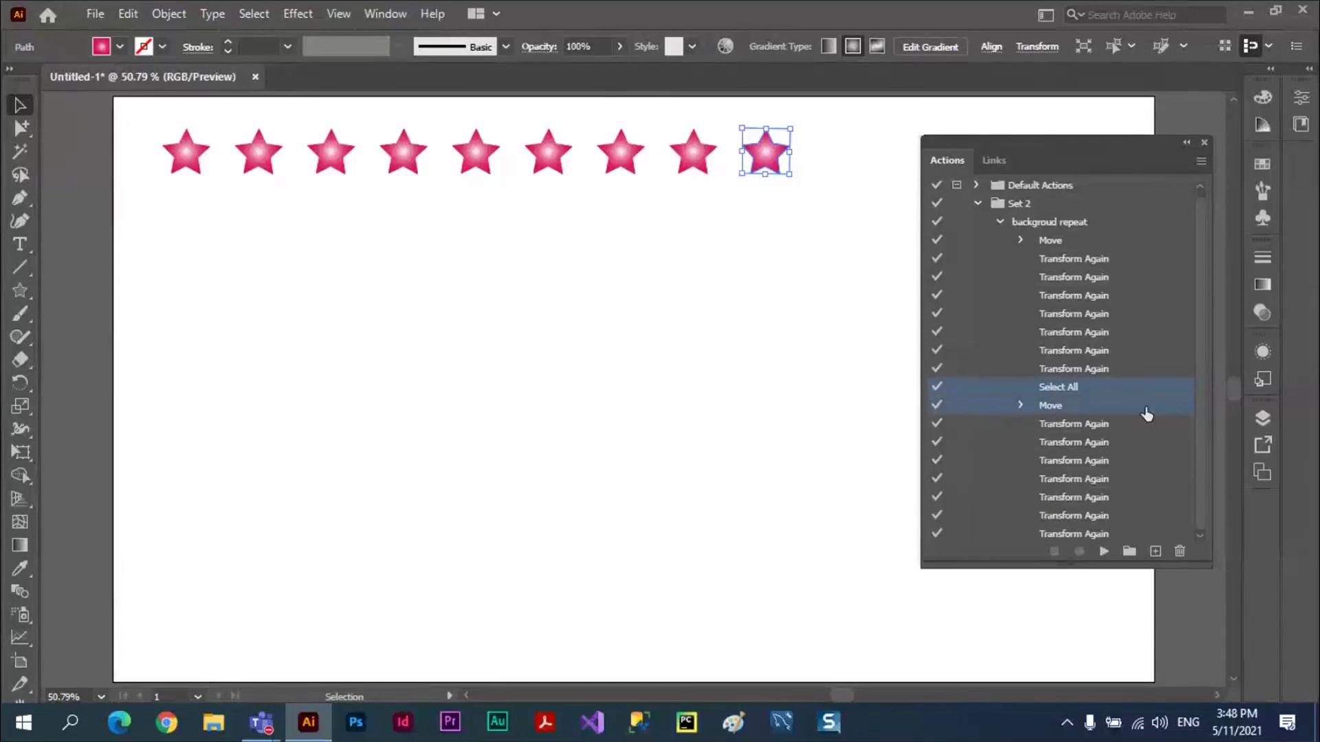
{"action": "key", "text": "F2"}
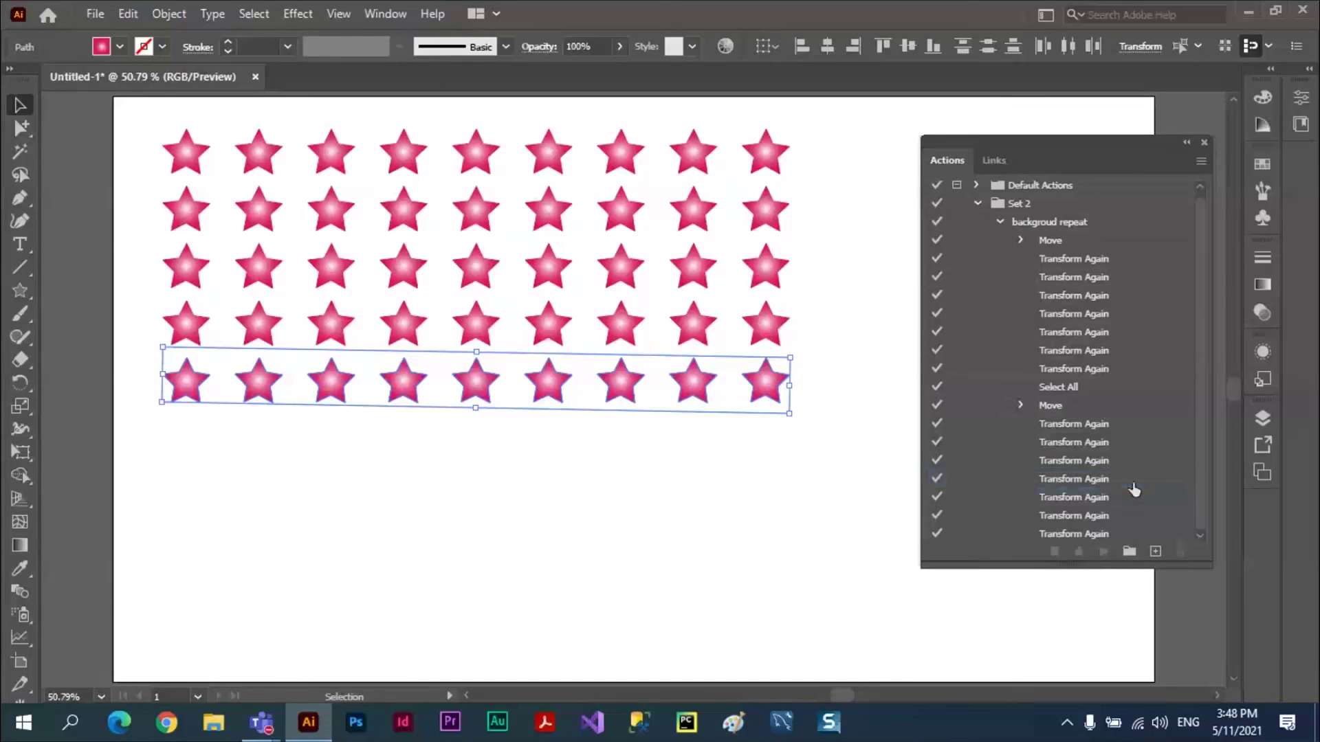
Play the remaining Transform Again steps for eight rows, then inspect the Move step's 95 pt offset.
{"action": "left_click", "coordinate": [1201, 536]}
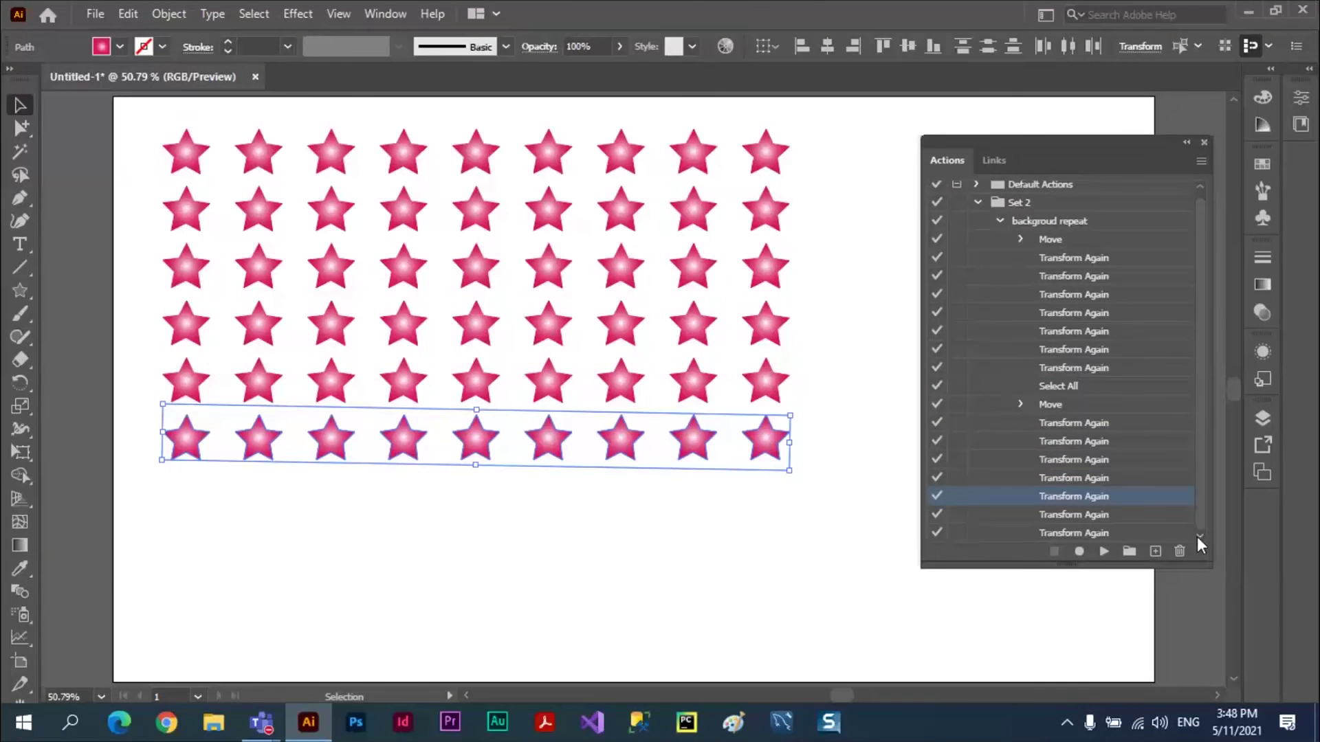
{"action": "left_click", "coordinate": [1101, 535], "text": "ctrl"}
{"action": "left_click", "coordinate": [1104, 550]}
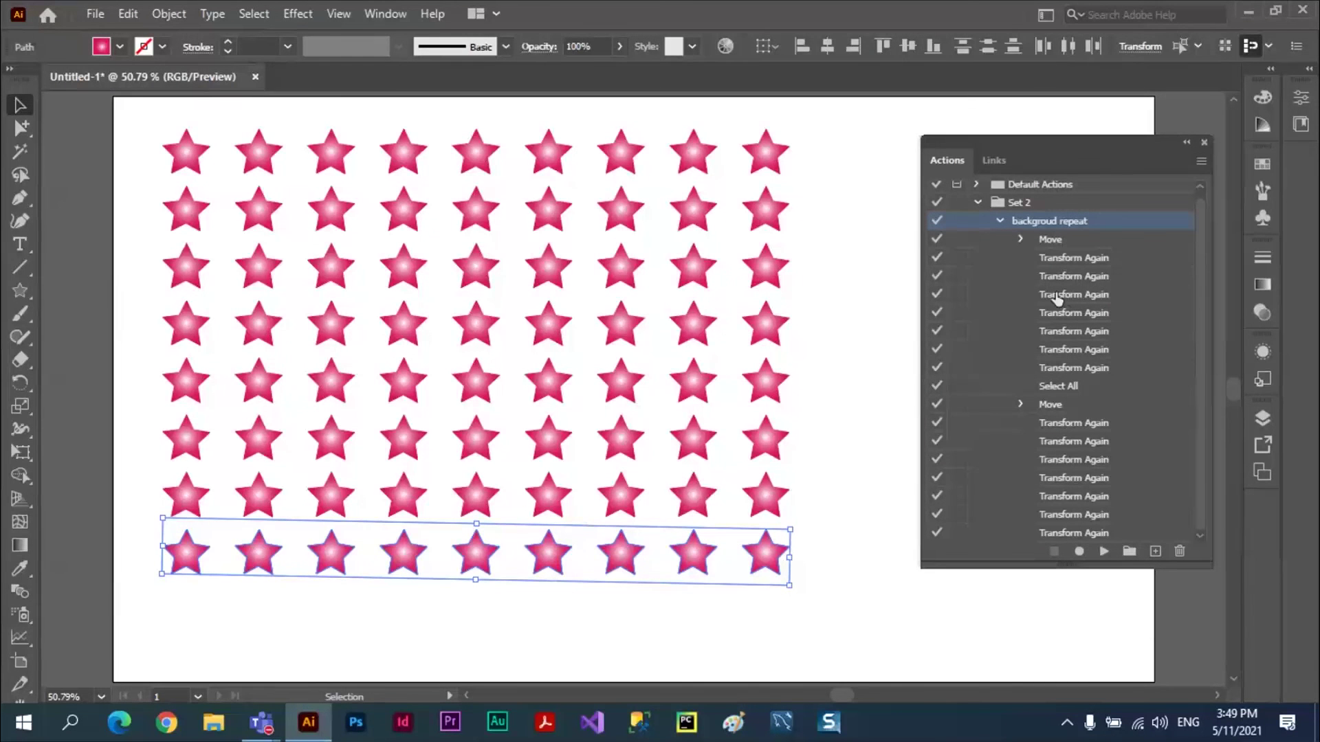
{"action": "left_click", "coordinate": [1020, 240]}
{"action": "left_click", "coordinate": [1021, 239]}
{"action": "left_click", "coordinate": [385, 13]}
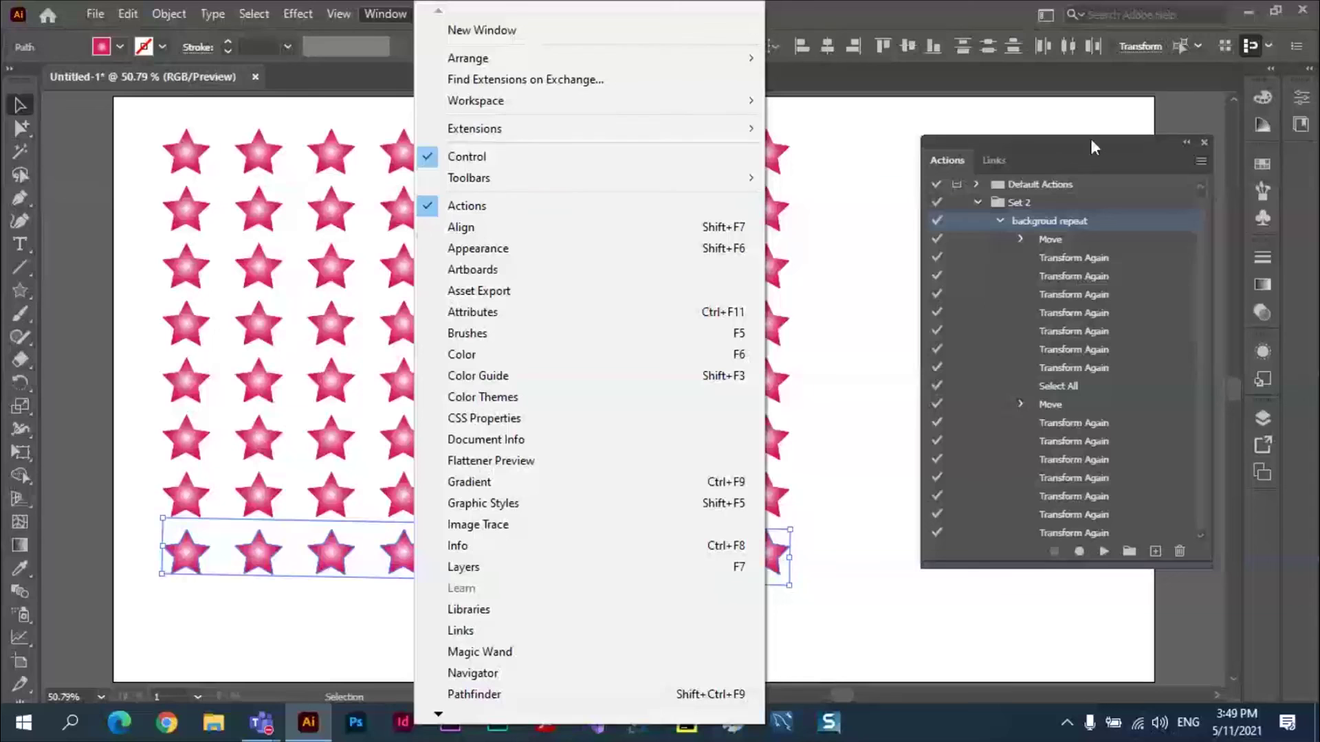
{"action": "left_click", "coordinate": [995, 206]}
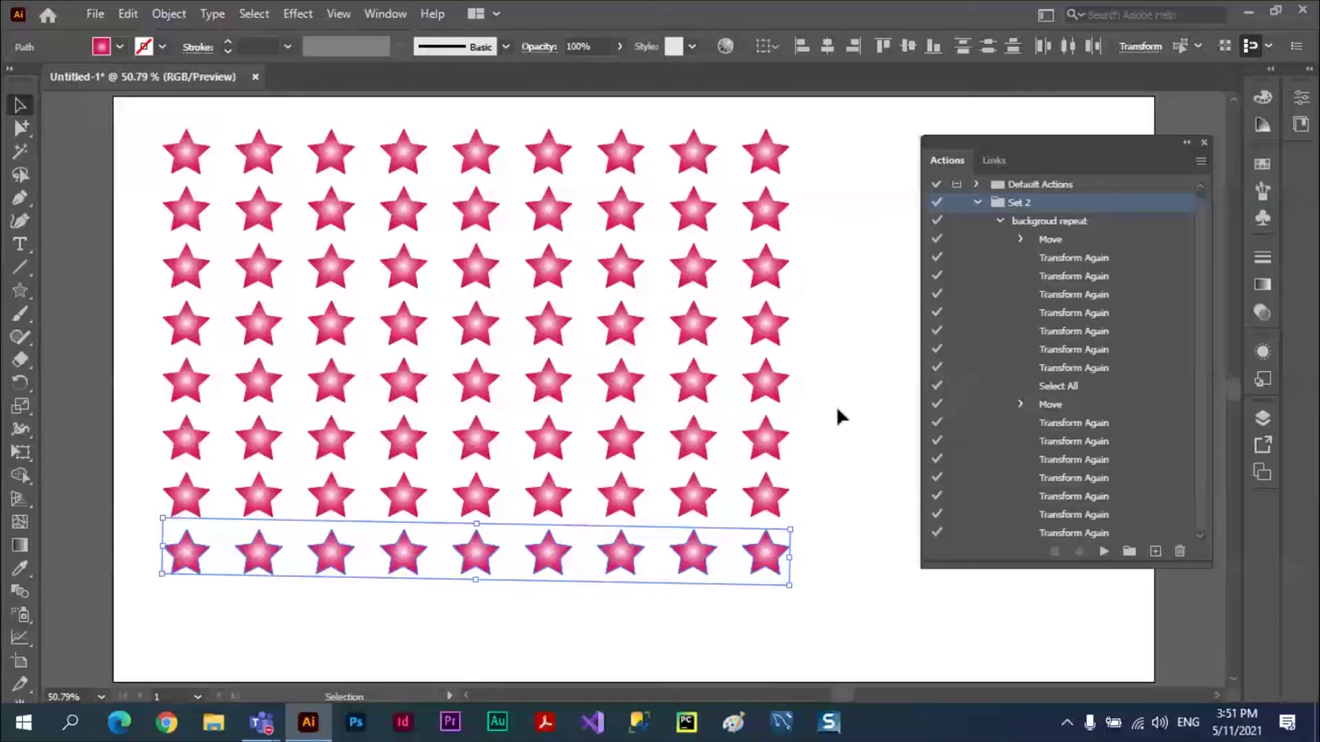
Bring the Teams meeting window forward and open its More actions menu.
{"action": "key", "text": "alt+Tab"}
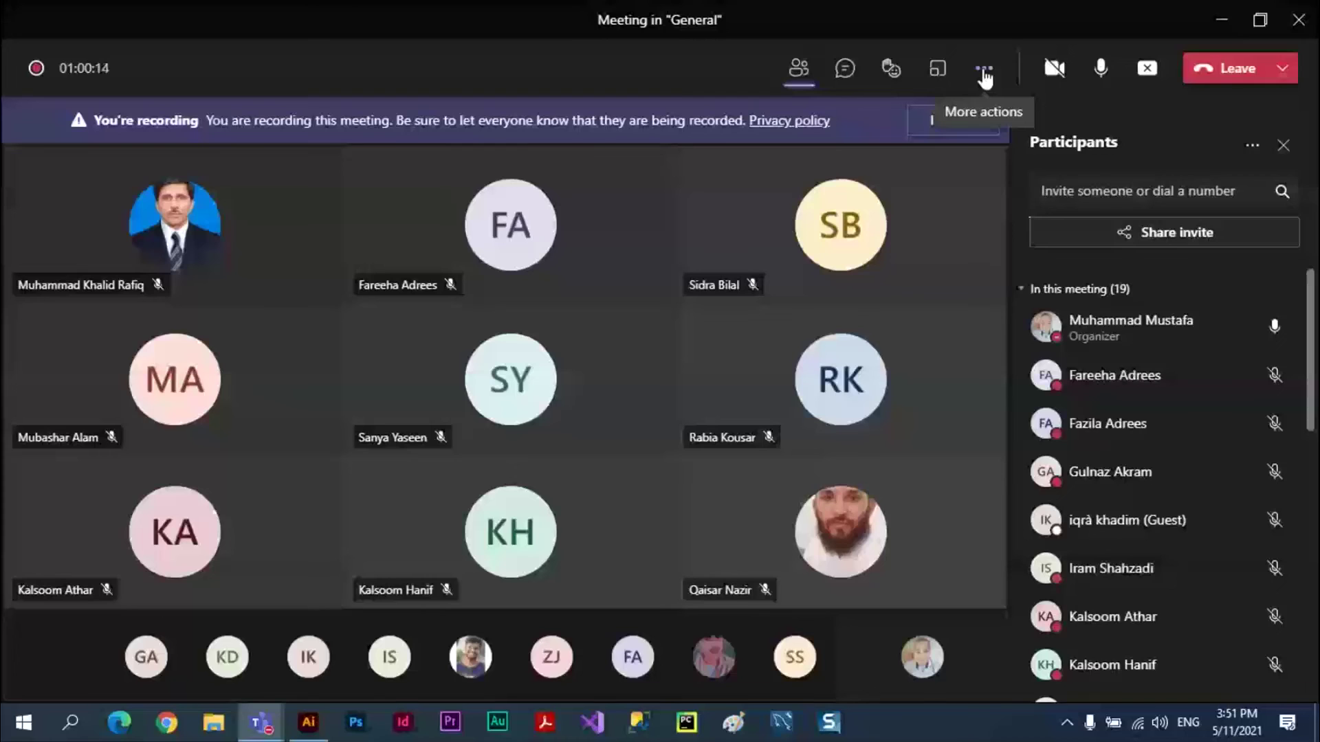
{"action": "left_click", "coordinate": [984, 68]}
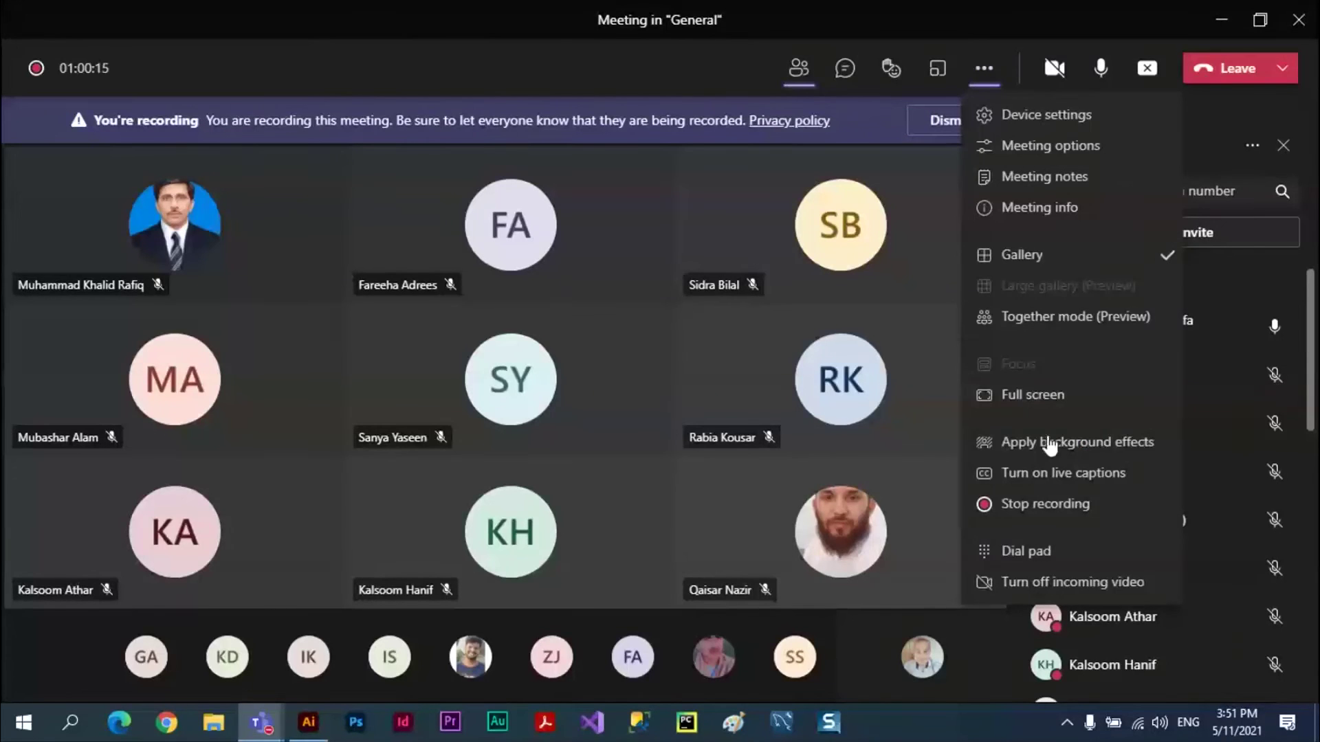